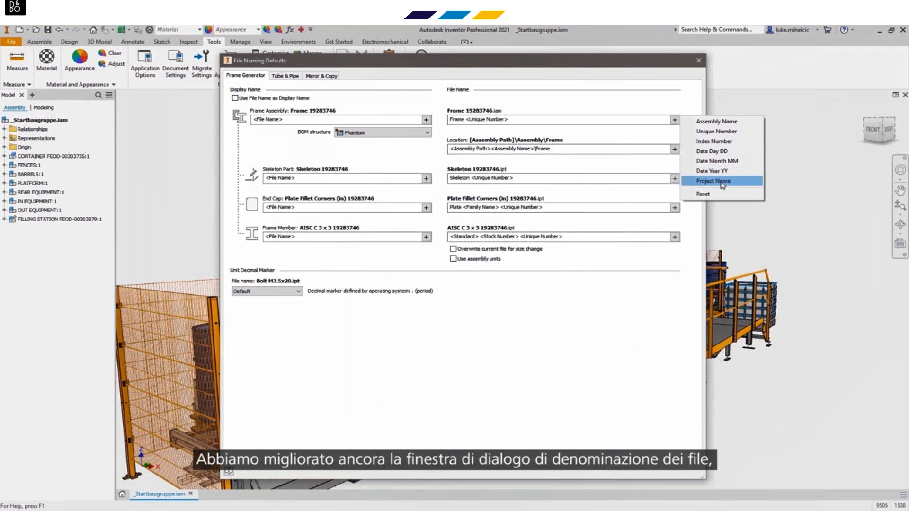
Configure Frame Generator naming with Project Name in the frame assembly file name, Part Number in the member file name, and file names as display names
{"action": "left_click", "coordinate": [721, 181]}
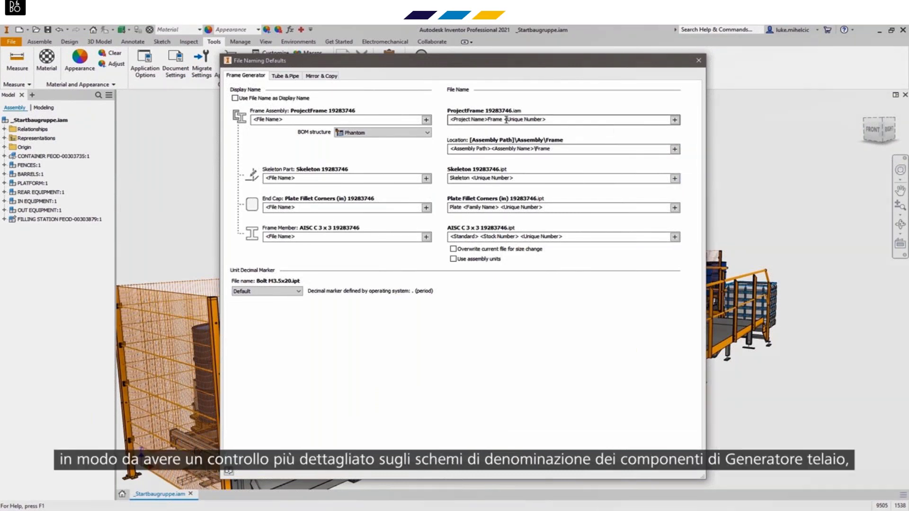
{"action": "left_click", "coordinate": [675, 237]}
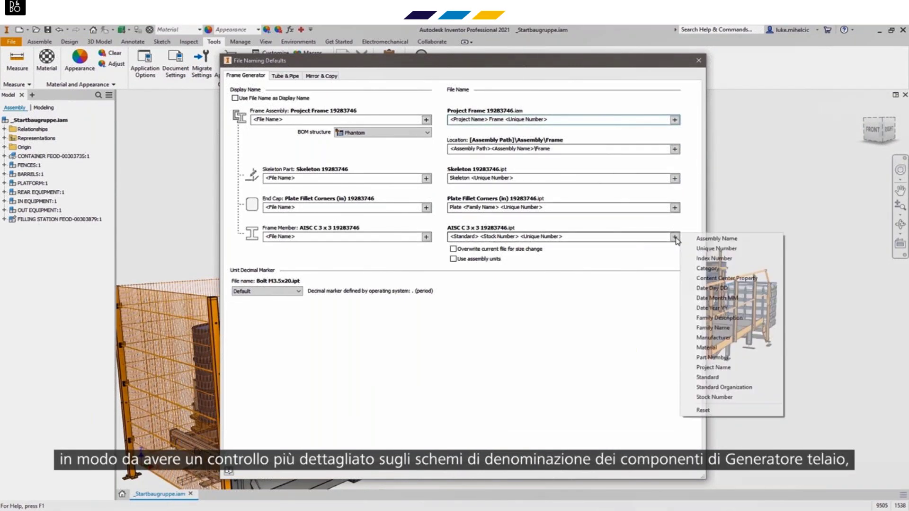
{"action": "left_click", "coordinate": [719, 357]}
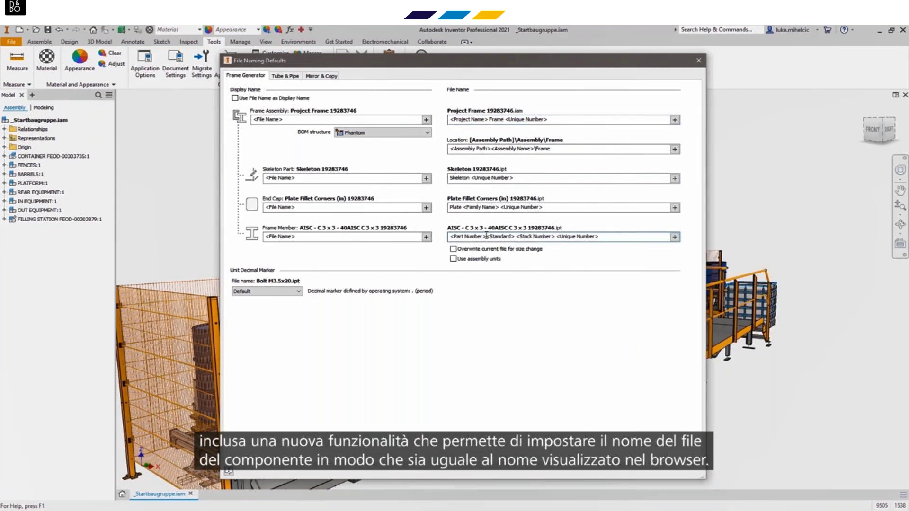
{"action": "left_click", "coordinate": [234, 99]}
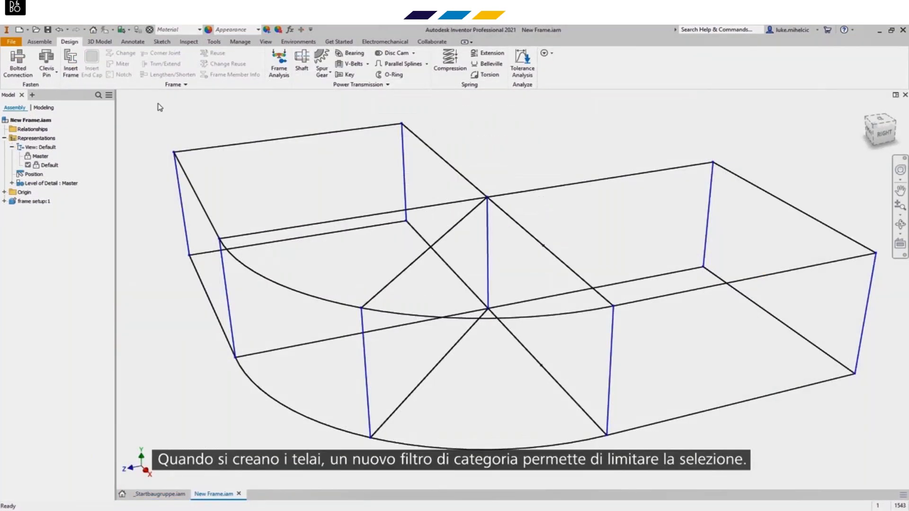
Preview a frame member on the front vertical line at the arc's end, try the I-Beams category, and apply the Reinforced Leg preset
{"action": "left_click", "coordinate": [76, 75]}
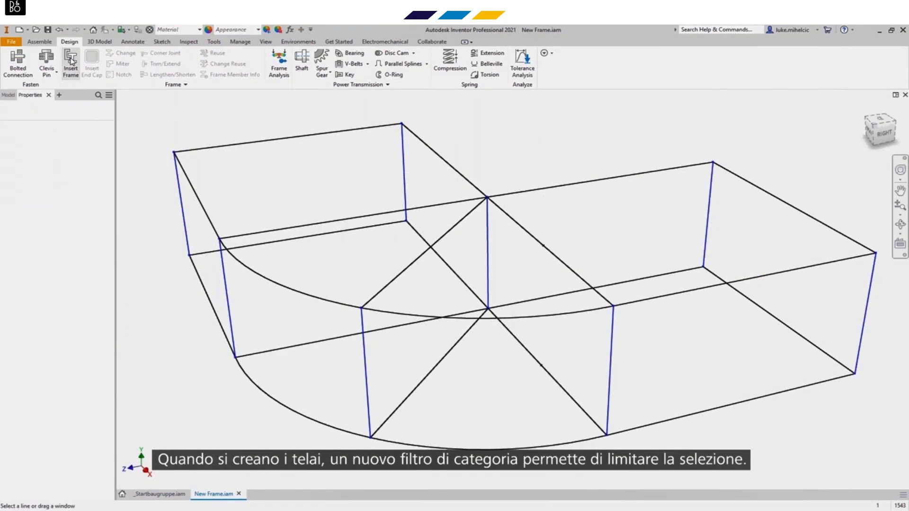
{"action": "left_click", "coordinate": [610, 354]}
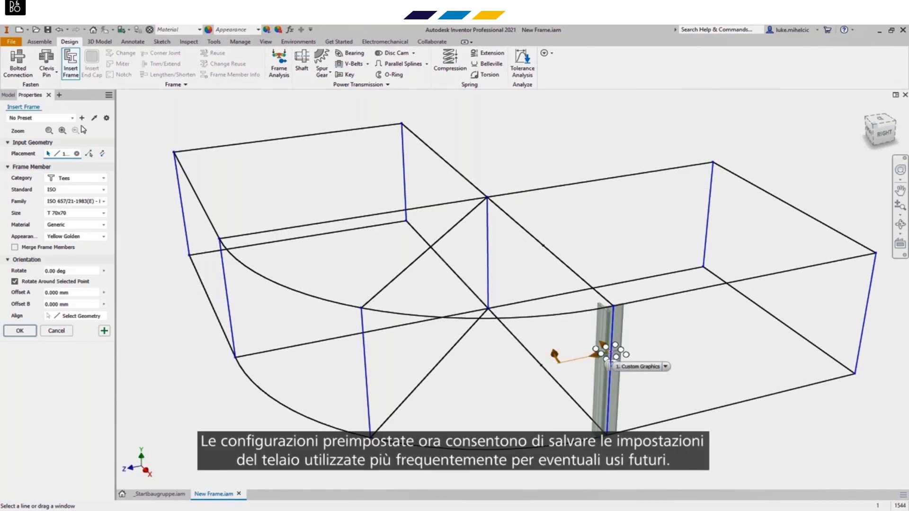
{"action": "left_click", "coordinate": [64, 178]}
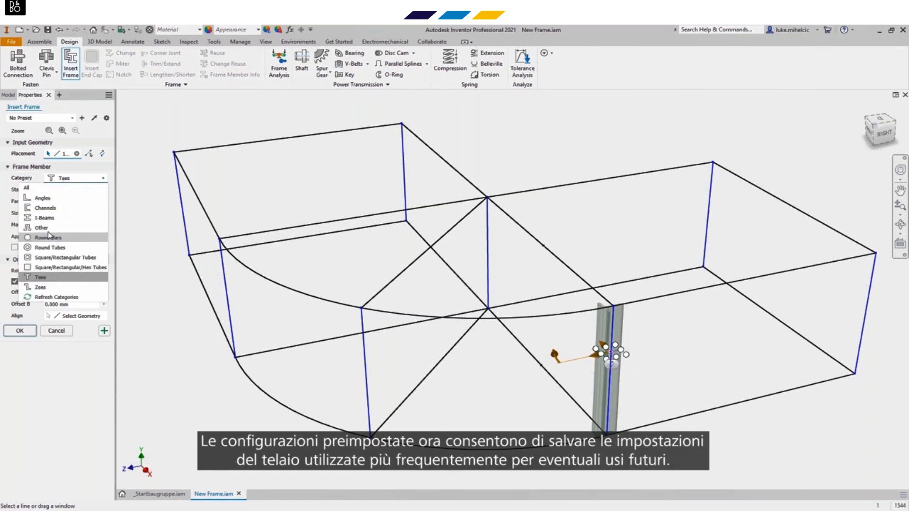
{"action": "left_click", "coordinate": [45, 219]}
{"action": "left_click", "coordinate": [72, 119]}
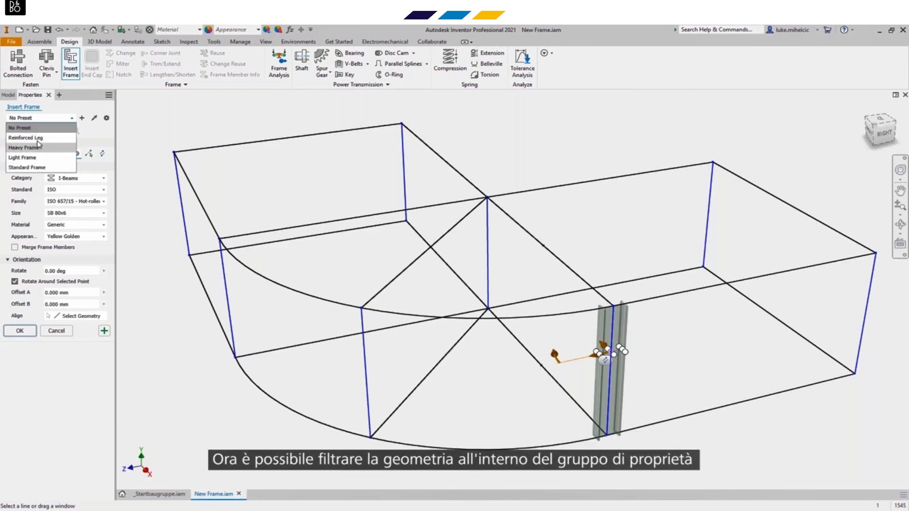
{"action": "left_click", "coordinate": [38, 139]}
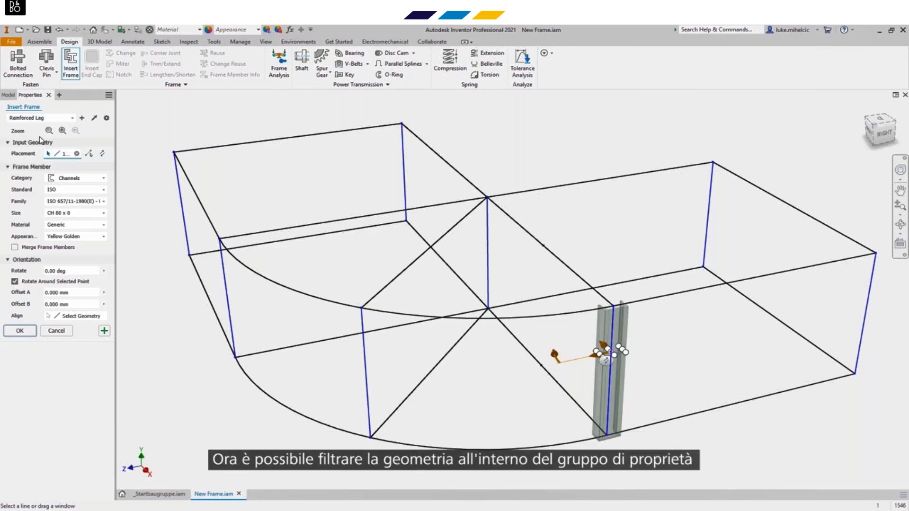
Rotate the channel profile to 90 degrees and back to 0, and anchor it at the upper outer corner of its web
{"action": "left_click", "coordinate": [49, 130]}
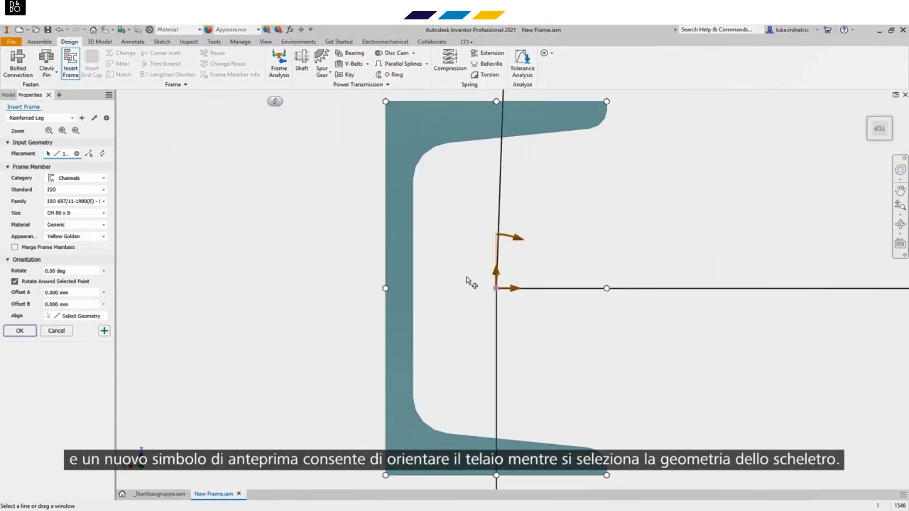
{"action": "left_click", "coordinate": [526, 244]}
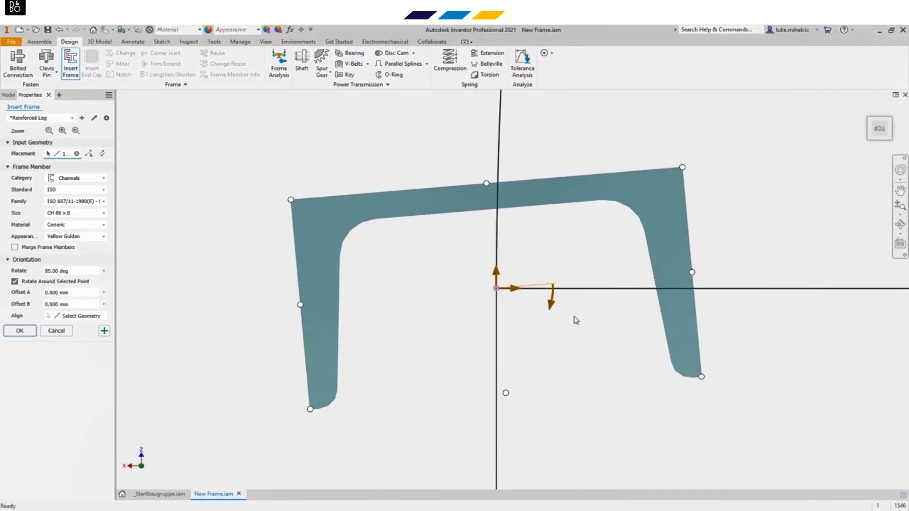
{"action": "left_click", "coordinate": [300, 288]}
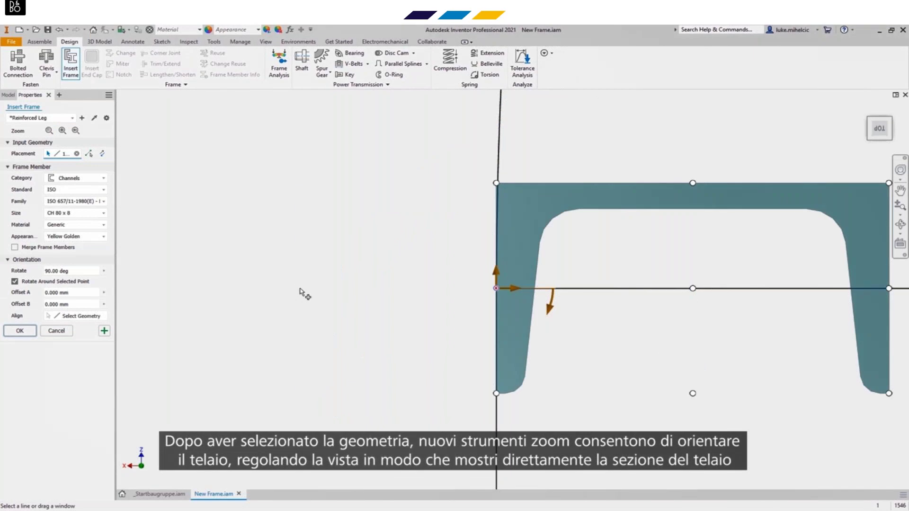
{"action": "left_click", "coordinate": [549, 310]}
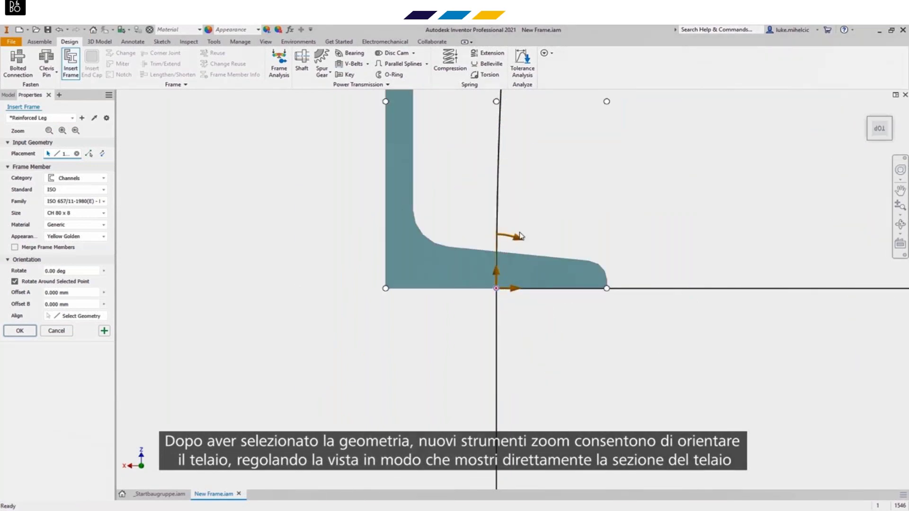
{"action": "left_click", "coordinate": [496, 102]}
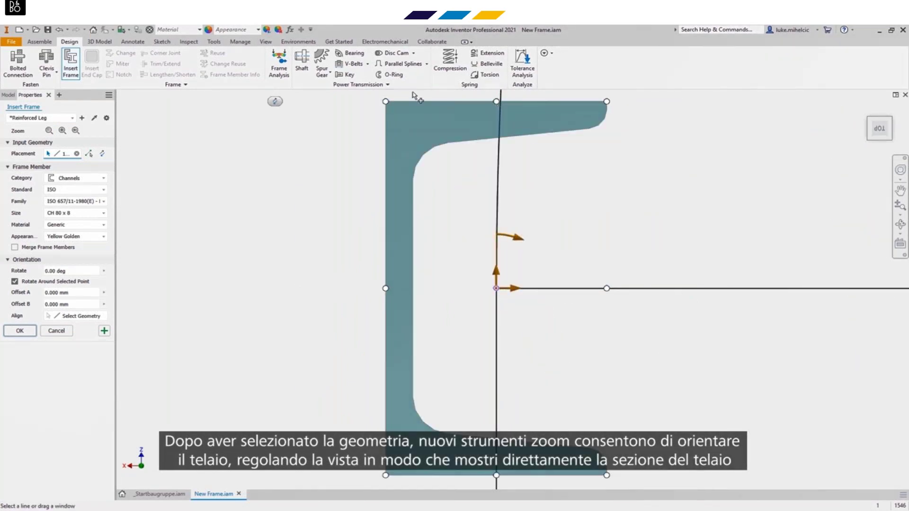
{"action": "left_click", "coordinate": [385, 102]}
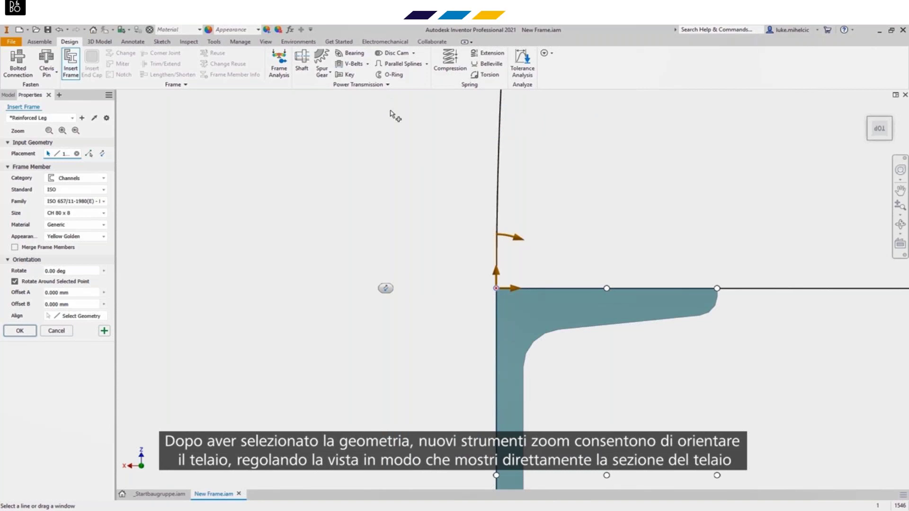
{"action": "left_click", "coordinate": [75, 131]}
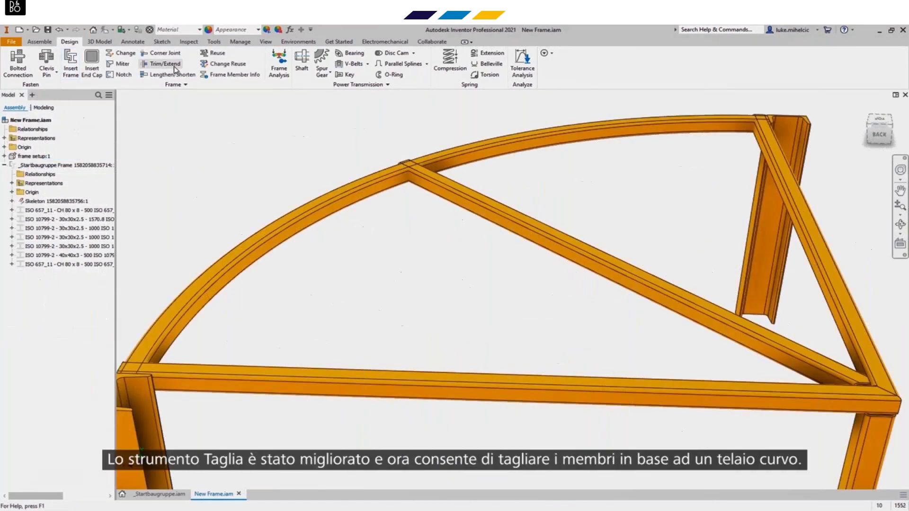
Trim the three straight frame members to the inner face of the curved member
{"action": "left_click", "coordinate": [175, 68]}
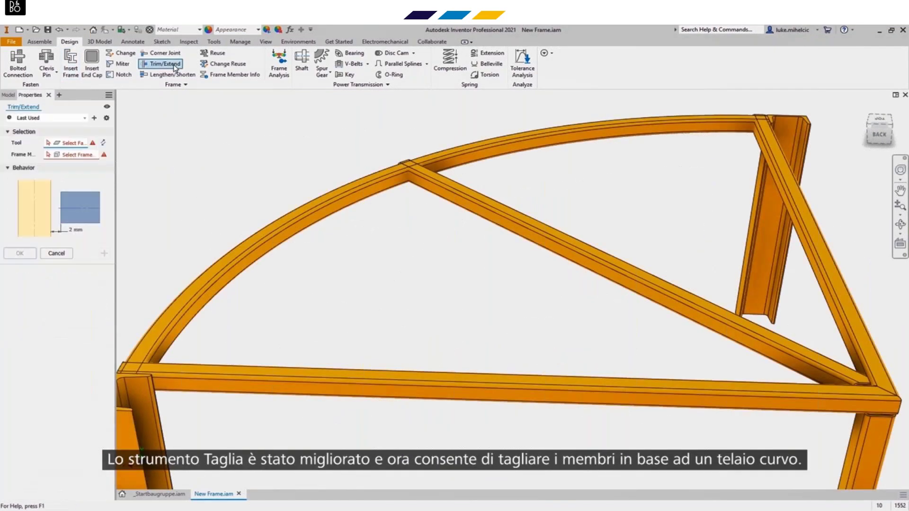
{"action": "left_click", "coordinate": [359, 197]}
{"action": "left_click", "coordinate": [495, 222]}
{"action": "left_click", "coordinate": [593, 237]}
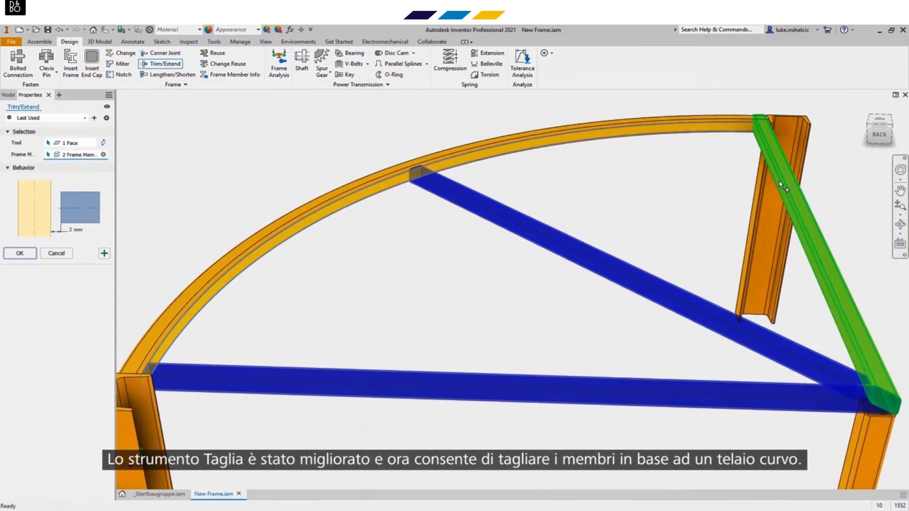
{"action": "left_click", "coordinate": [785, 186]}
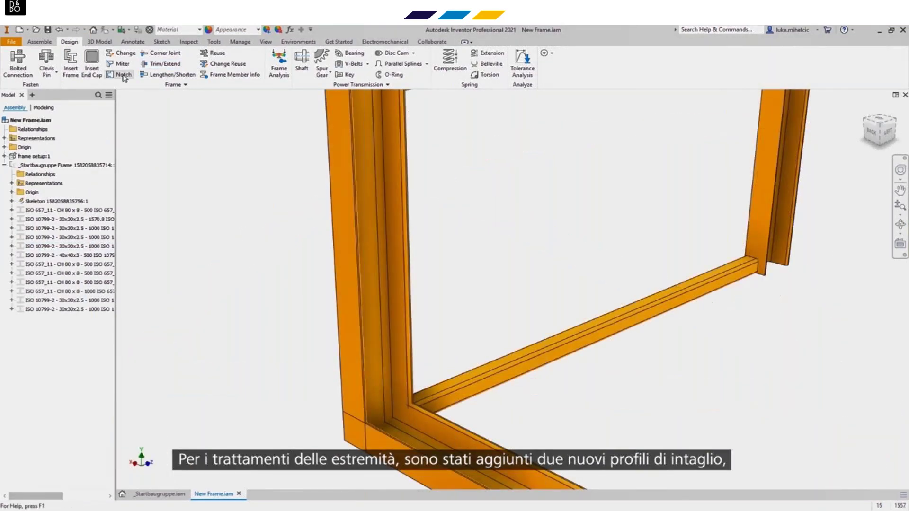
Set up a notch on the lower horizontal channel member, keeping the Basic Profile after reviewing the custom profile templates
{"action": "left_click", "coordinate": [123, 75]}
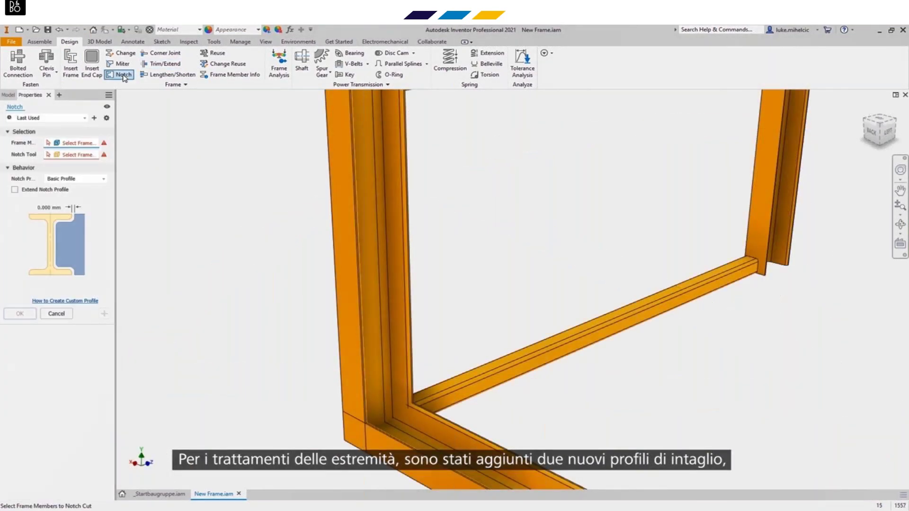
{"action": "left_click", "coordinate": [105, 180]}
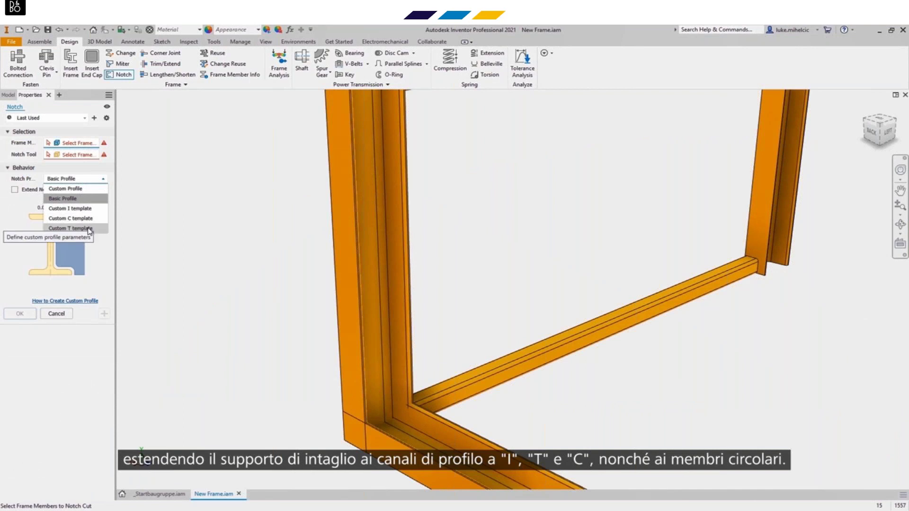
{"action": "left_click", "coordinate": [208, 287]}
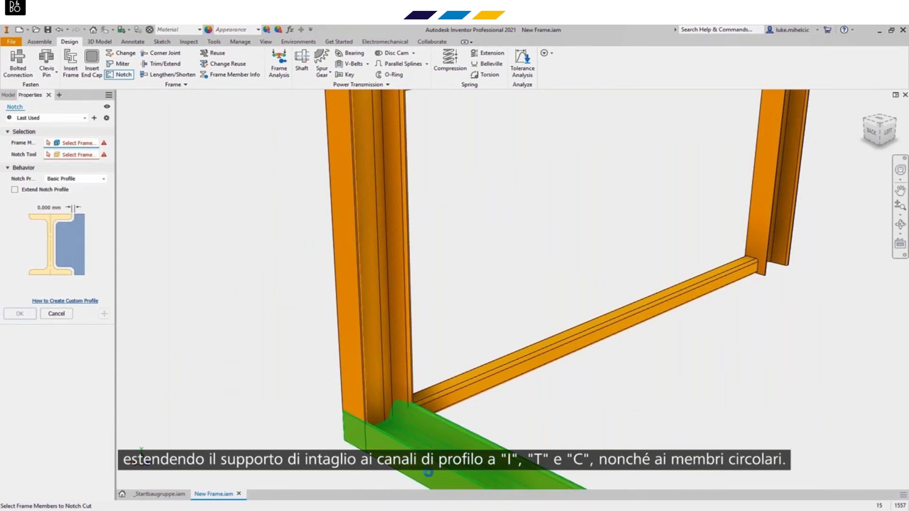
{"action": "left_click", "coordinate": [428, 472]}
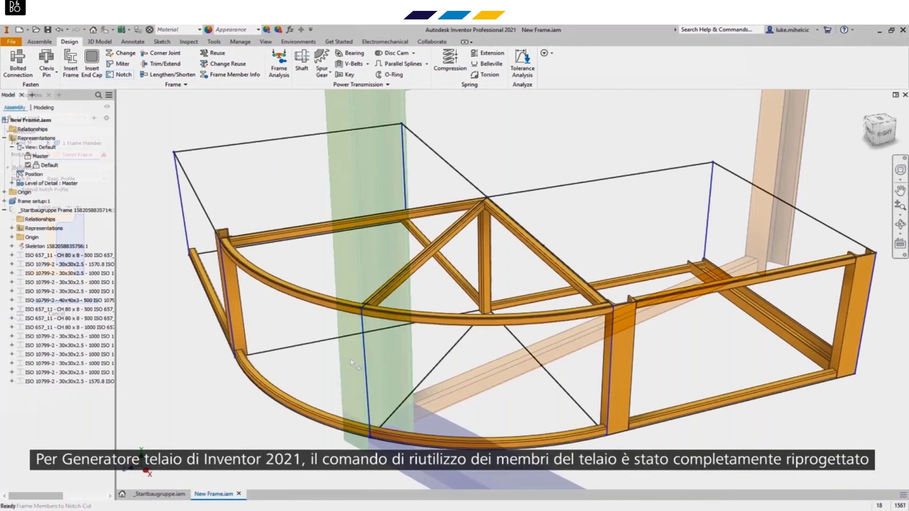
Reuse the far right channel upright on the four vertical skeleton lines without a member, excluding the three lines already occupied
{"action": "left_click", "coordinate": [216, 54]}
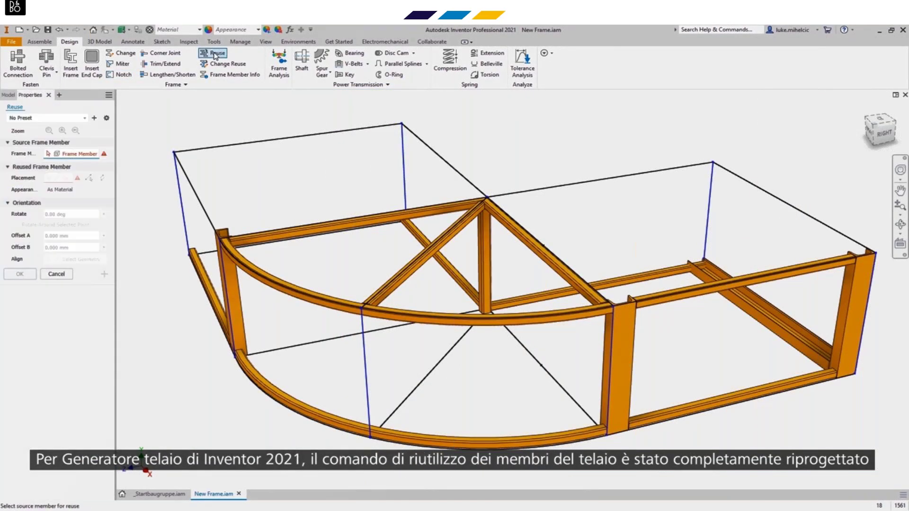
{"action": "left_click", "coordinate": [834, 314]}
{"action": "left_click_drag", "start_coordinate": [760, 123], "coordinate": [169, 396]}
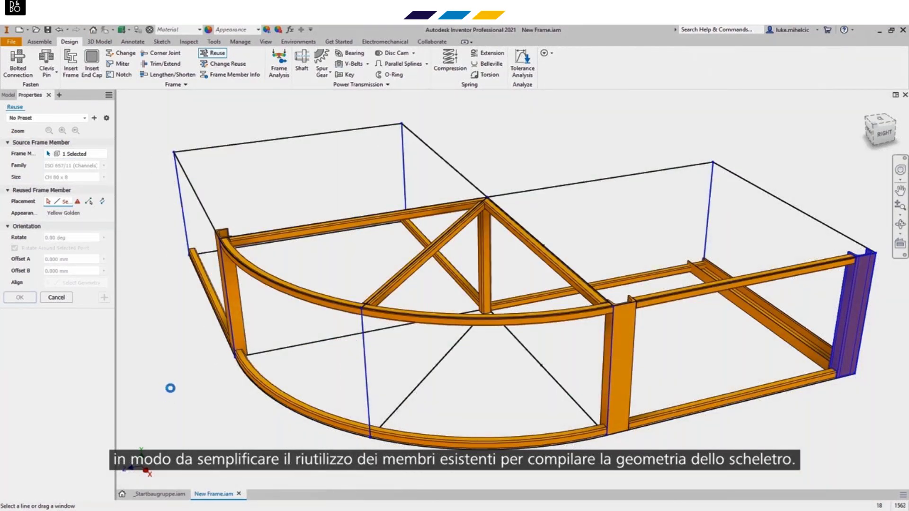
{"action": "left_click", "coordinate": [232, 317], "text": "ctrl"}
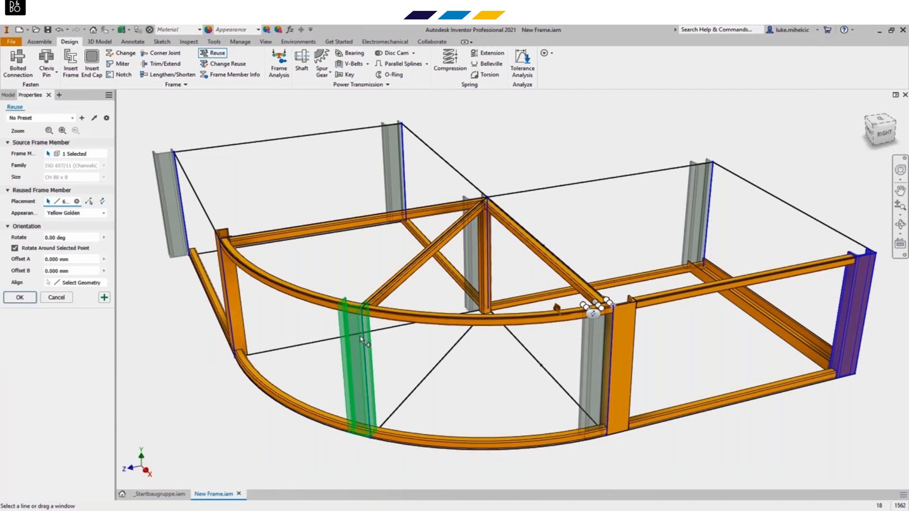
{"action": "left_click", "coordinate": [474, 256], "text": "ctrl"}
{"action": "left_click", "coordinate": [600, 359], "text": "ctrl"}
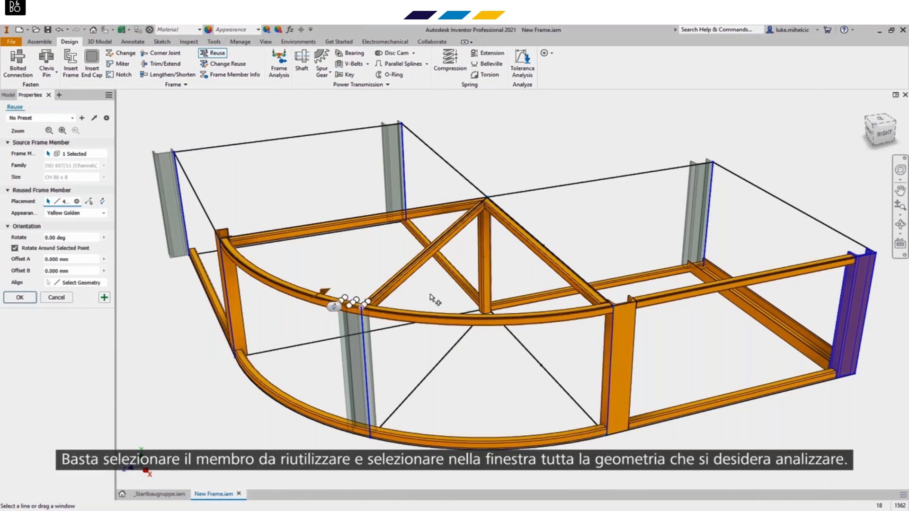
{"action": "left_click", "coordinate": [17, 299]}
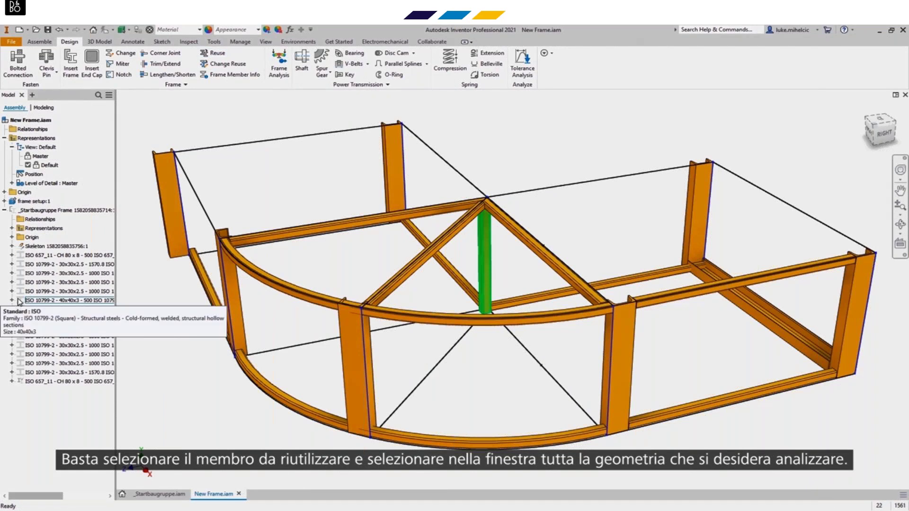
Reorient the reused front upright to the other side of its line and rotate the reused far left upright to 180 degrees
{"action": "left_click", "coordinate": [225, 64]}
{"action": "left_click", "coordinate": [355, 346]}
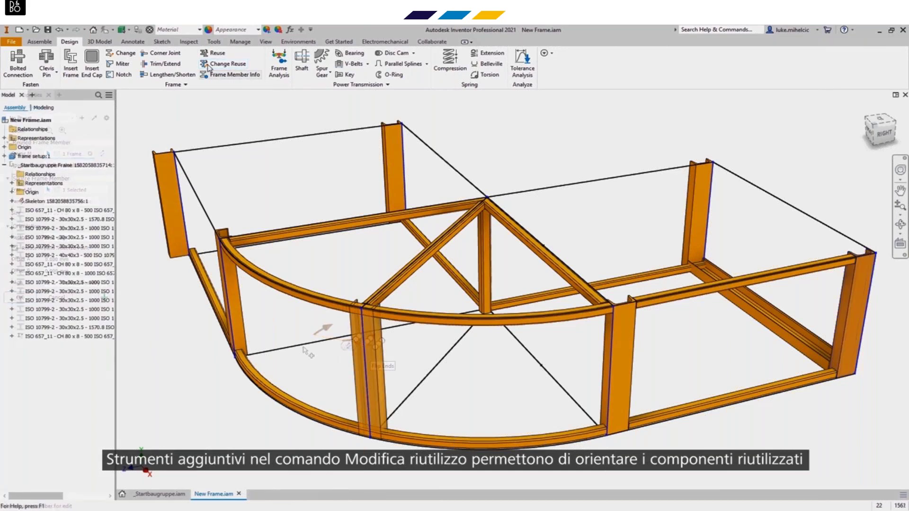
{"action": "left_click", "coordinate": [208, 66]}
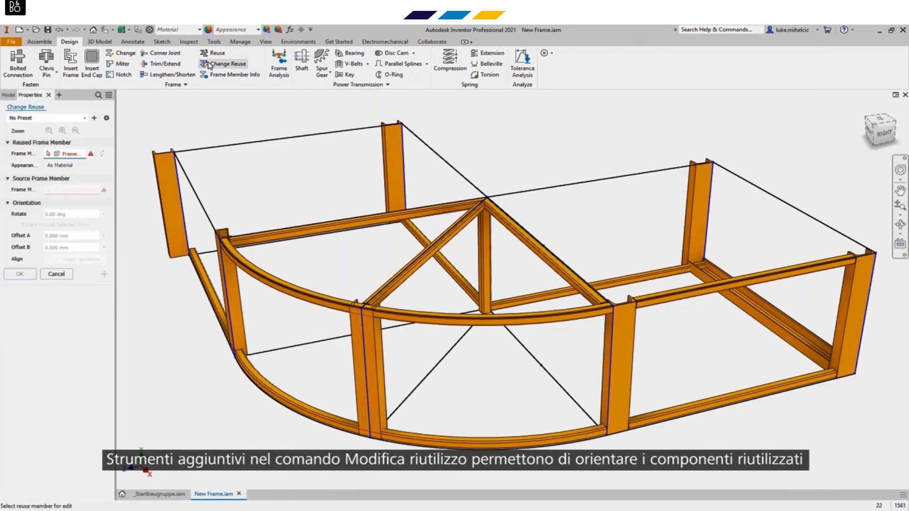
{"action": "left_click", "coordinate": [174, 165]}
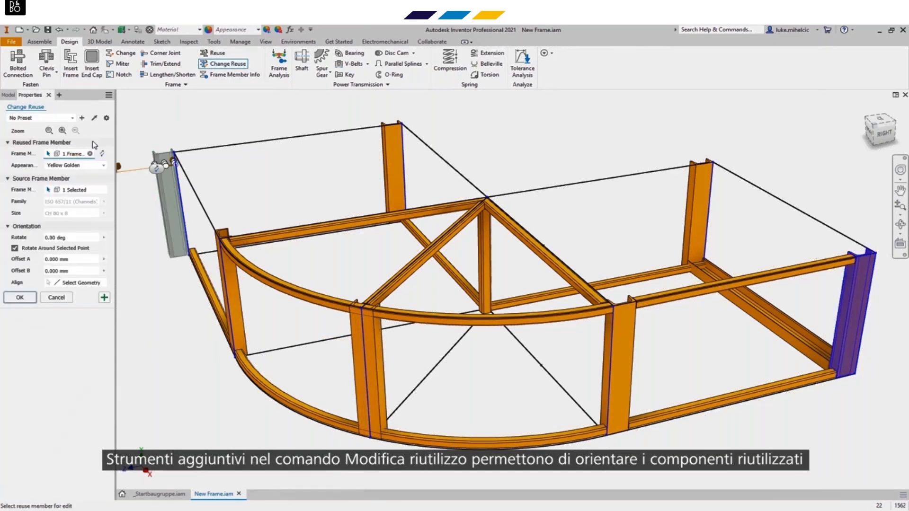
{"action": "left_click", "coordinate": [49, 131]}
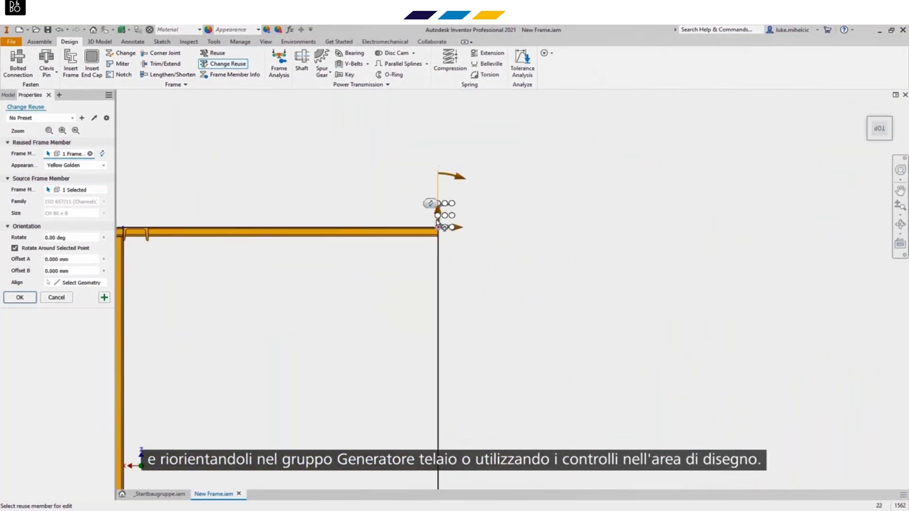
{"action": "left_click_drag", "start_coordinate": [458, 177], "coordinate": [410, 311]}
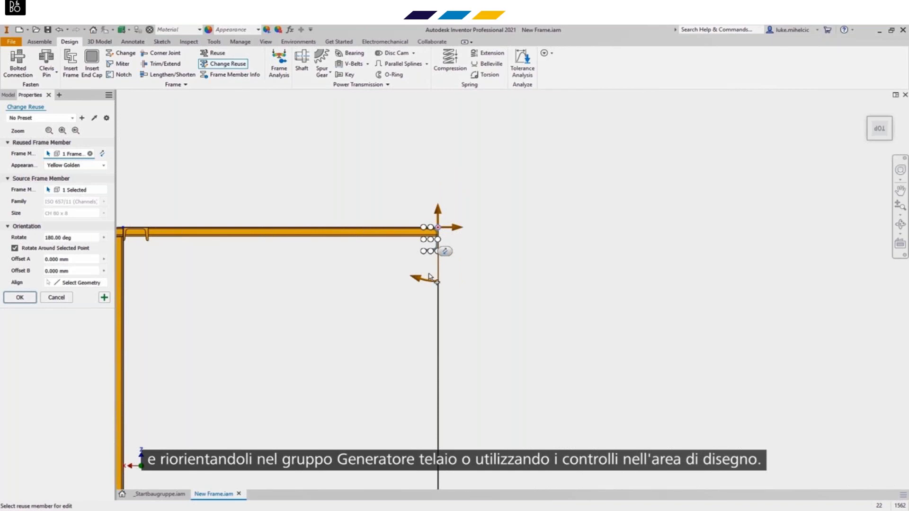
{"action": "left_click", "coordinate": [75, 131]}
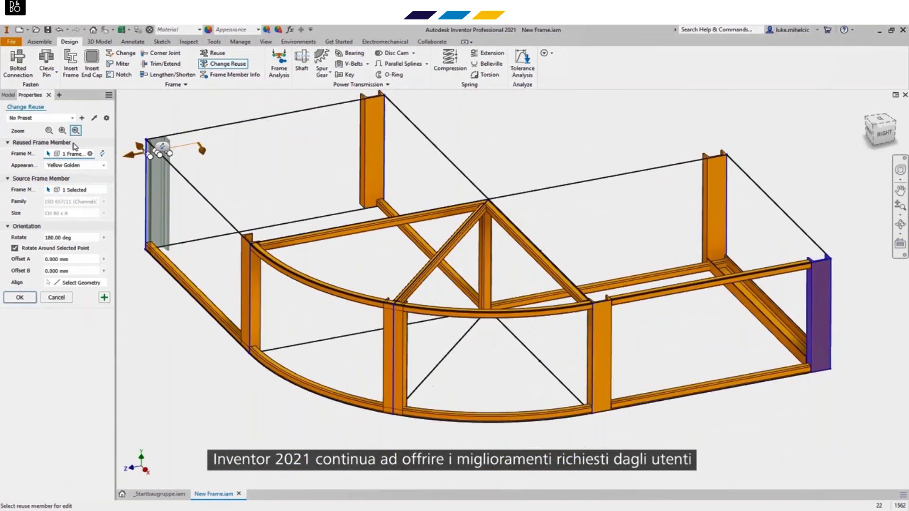
{"action": "left_click", "coordinate": [25, 298]}
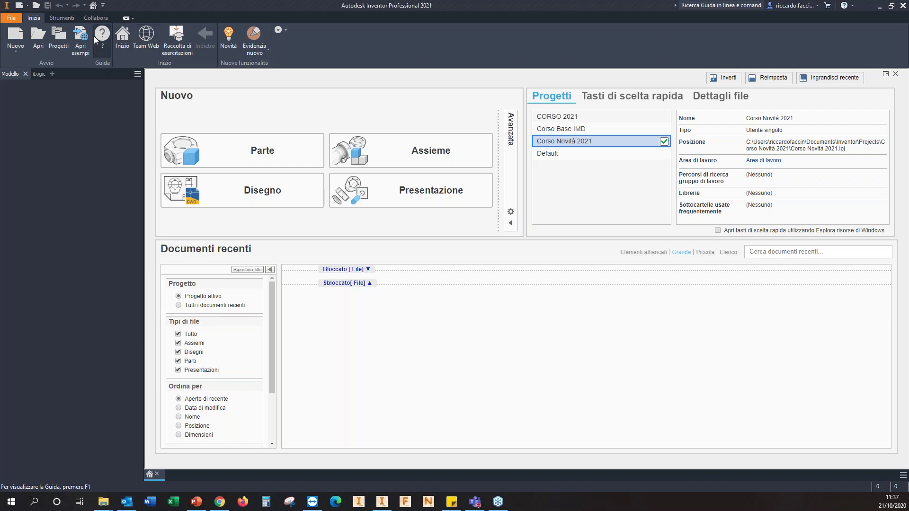
Review the Content Center libraries configured for the Corso Novità 2021 project, including Custom Content
{"action": "left_click", "coordinate": [69, 39]}
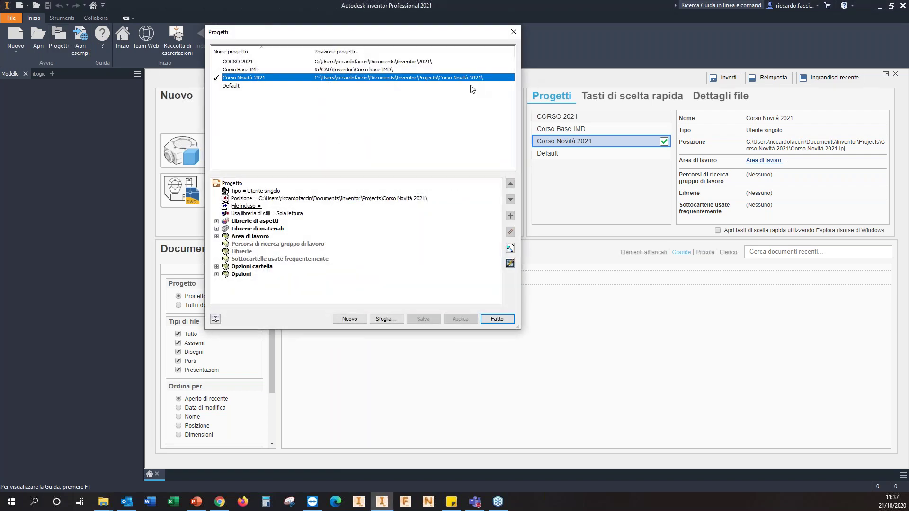
{"action": "left_click", "coordinate": [510, 263]}
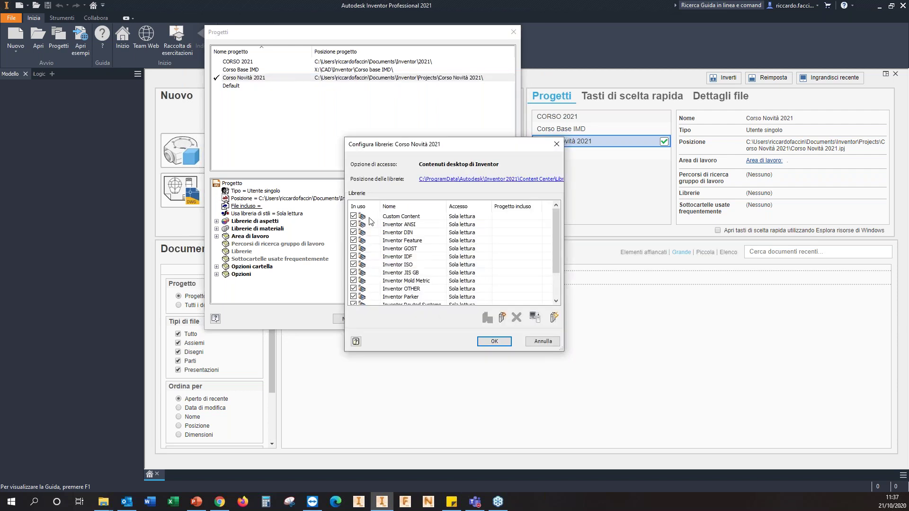
{"action": "left_click", "coordinate": [403, 217]}
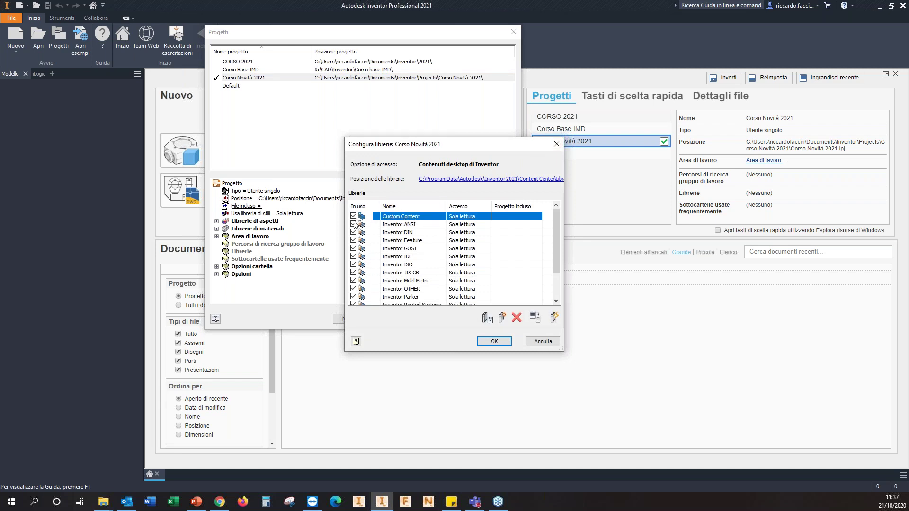
{"action": "left_click", "coordinate": [557, 145]}
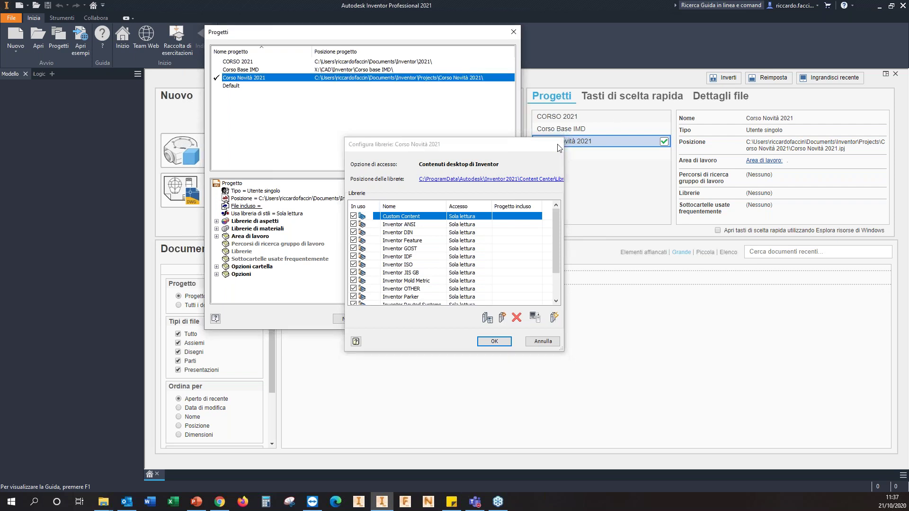
{"action": "left_click", "coordinate": [514, 32]}
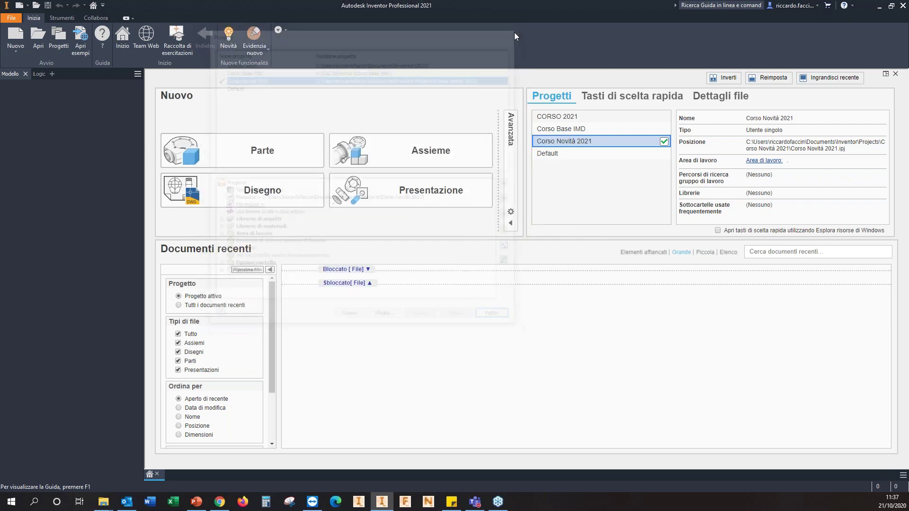
Open the default file naming options and enable using the file name as the display name for Frame Generator
{"action": "left_click", "coordinate": [11, 18]}
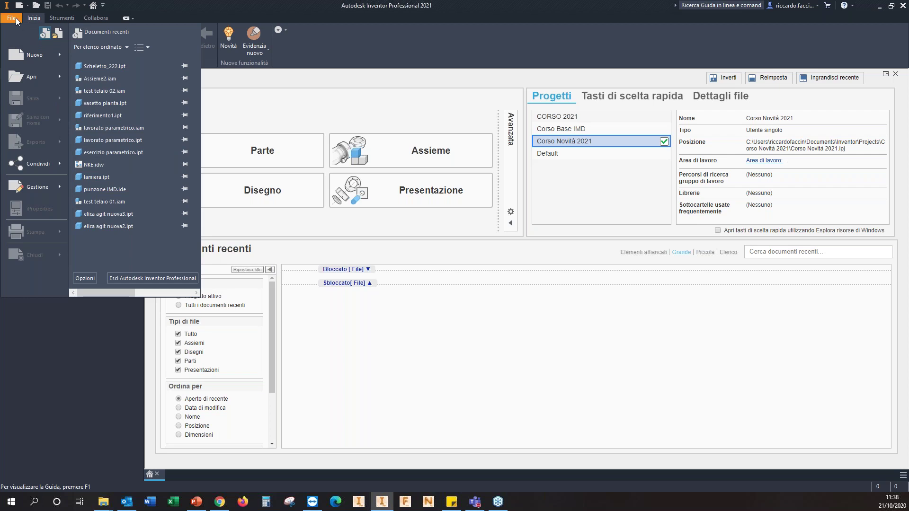
{"action": "left_click", "coordinate": [89, 280]}
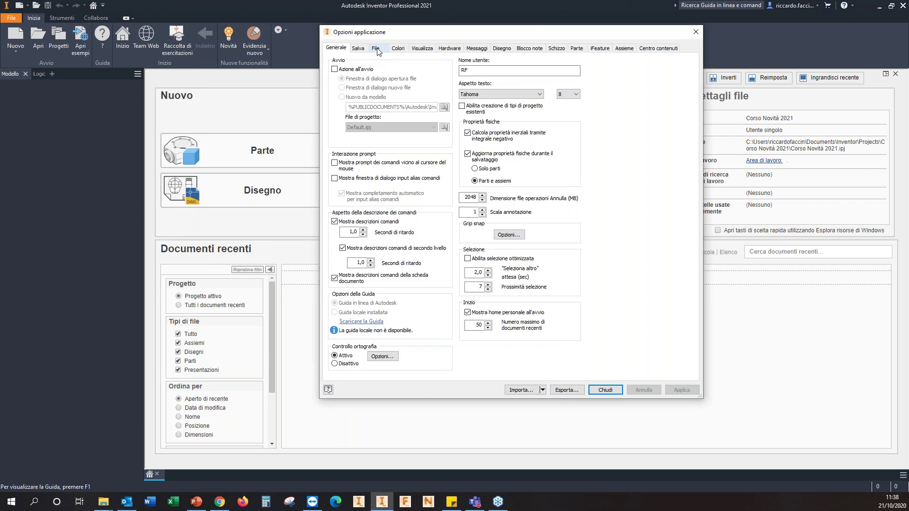
{"action": "left_click", "coordinate": [376, 48]}
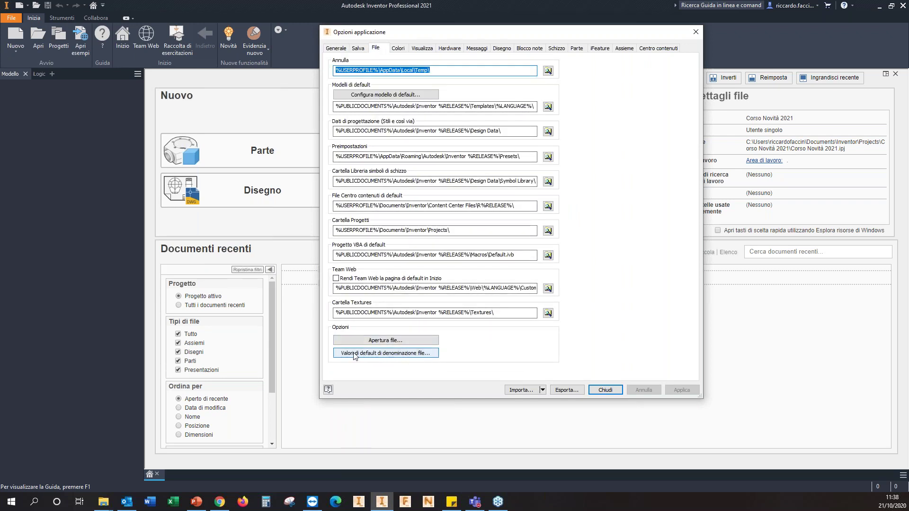
{"action": "left_click", "coordinate": [416, 354]}
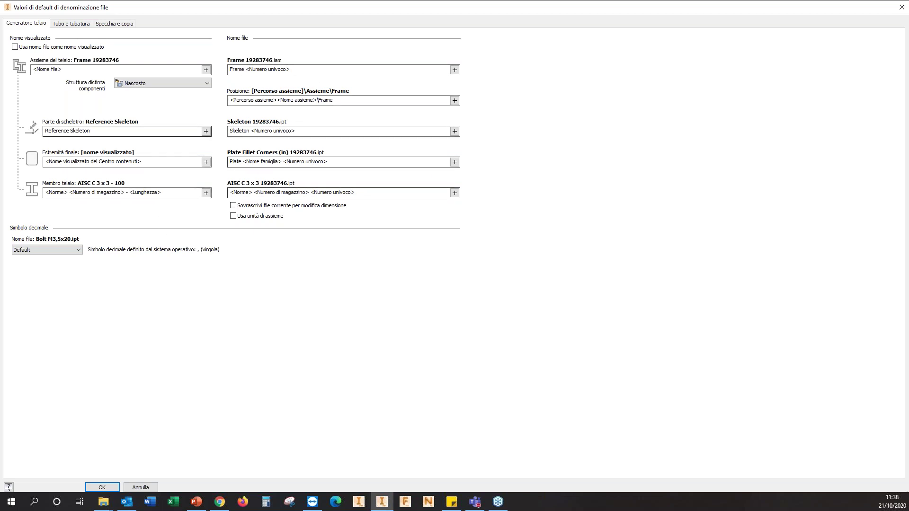
{"action": "left_click", "coordinate": [15, 47]}
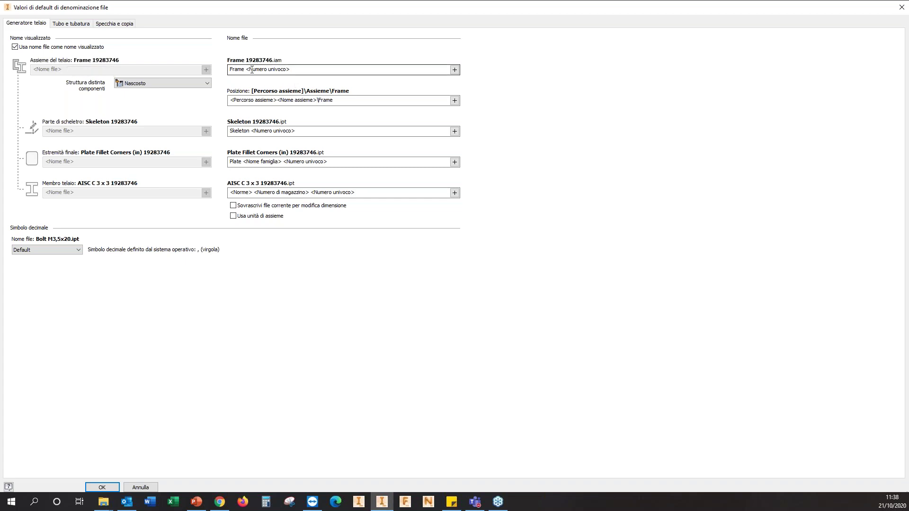
Replace the frame assembly's file name prefix with Telaio, review the available naming variables, and apply the application options
{"action": "left_click_drag", "start_coordinate": [245, 69], "coordinate": [218, 71]}
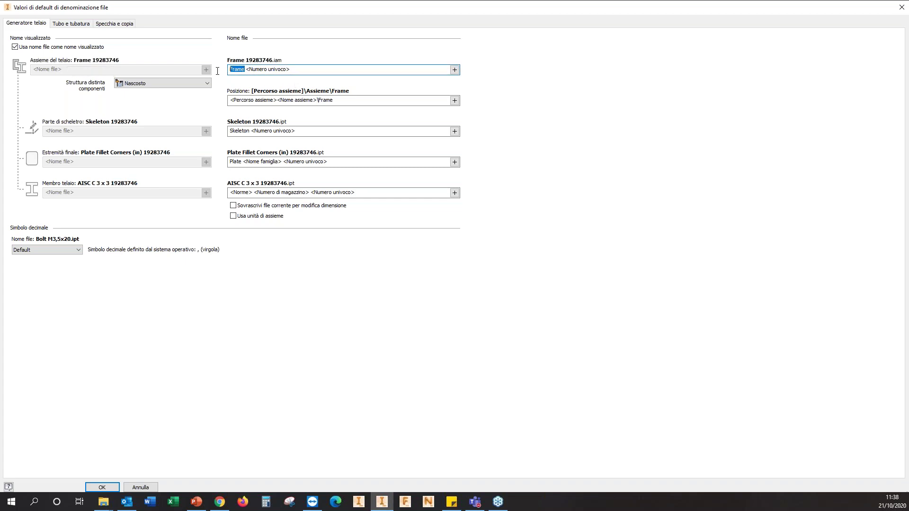
{"action": "type", "text": "Te"}
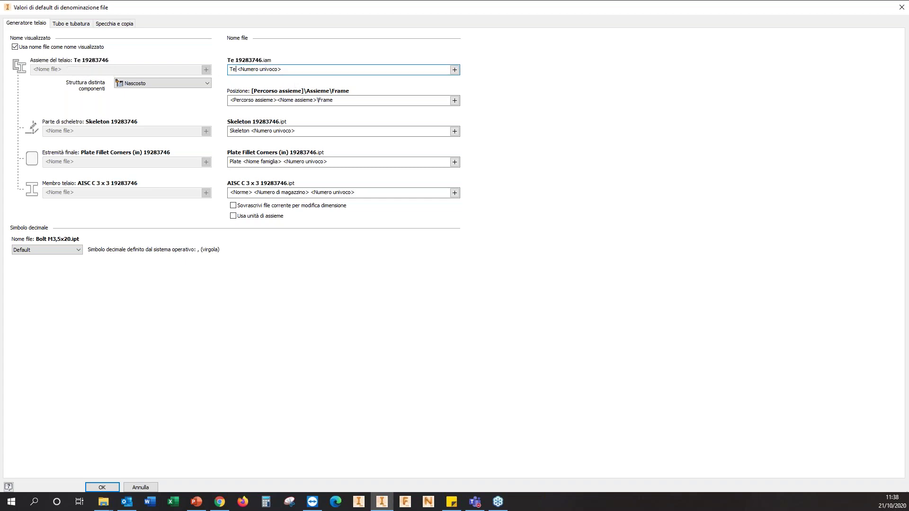
{"action": "type", "text": "laio"}
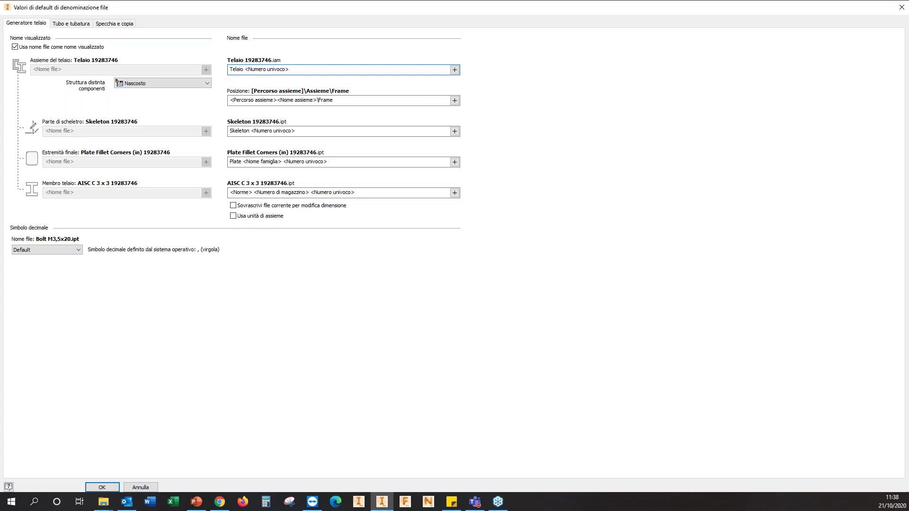
{"action": "left_click", "coordinate": [455, 69]}
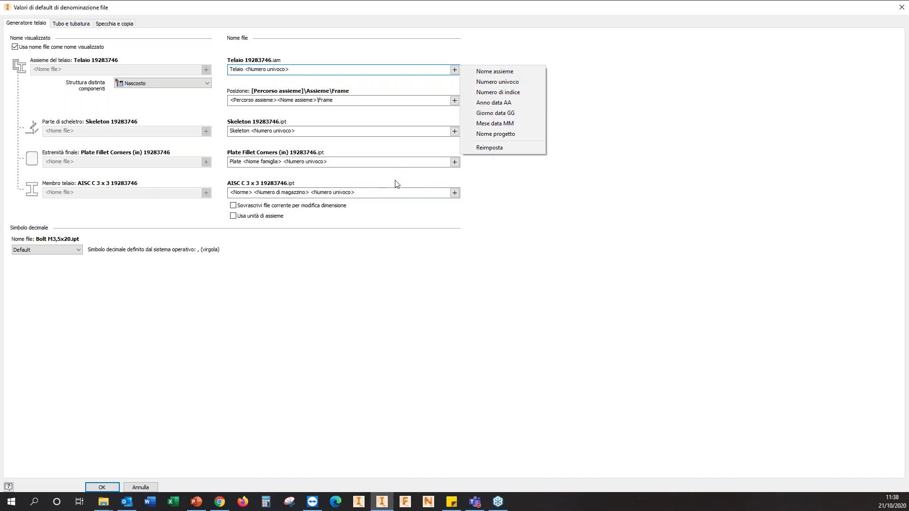
{"action": "left_click", "coordinate": [752, 12]}
{"action": "left_click_drag", "start_coordinate": [752, 13], "coordinate": [719, 56]}
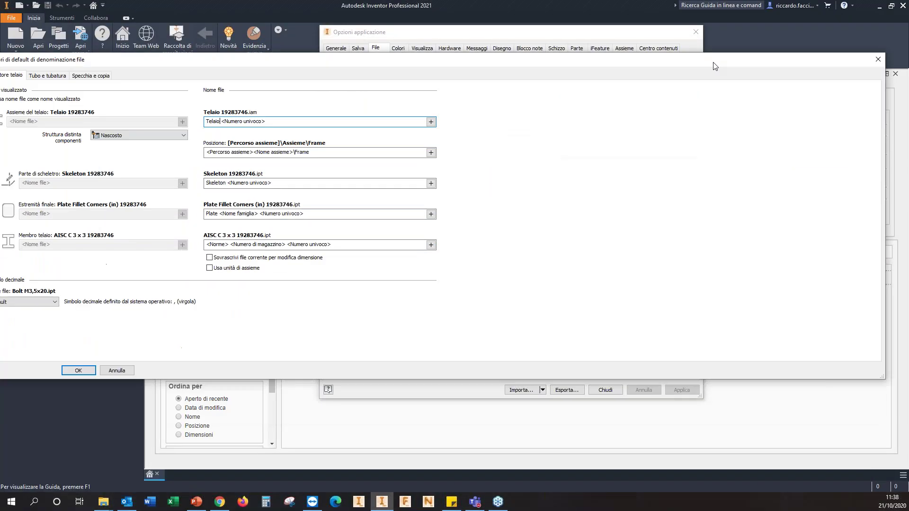
{"action": "left_click", "coordinate": [88, 375]}
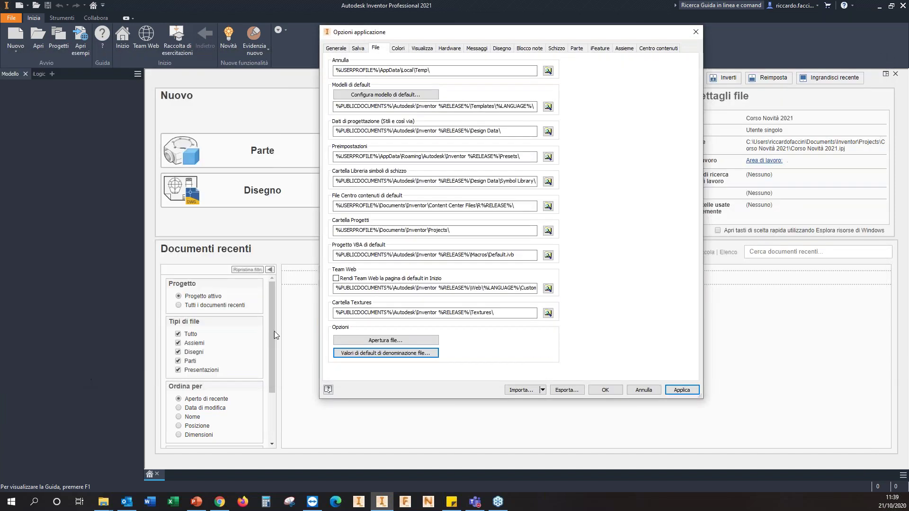
{"action": "left_click", "coordinate": [682, 389]}
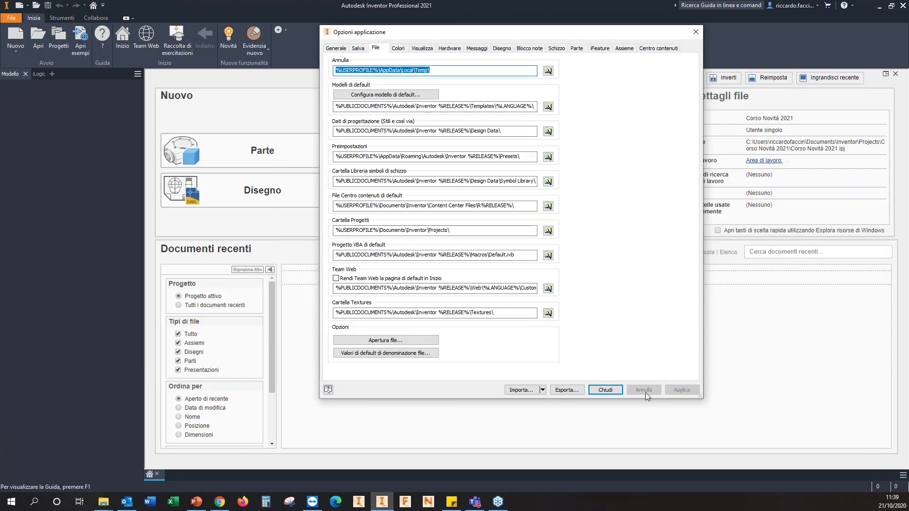
{"action": "left_click", "coordinate": [604, 391]}
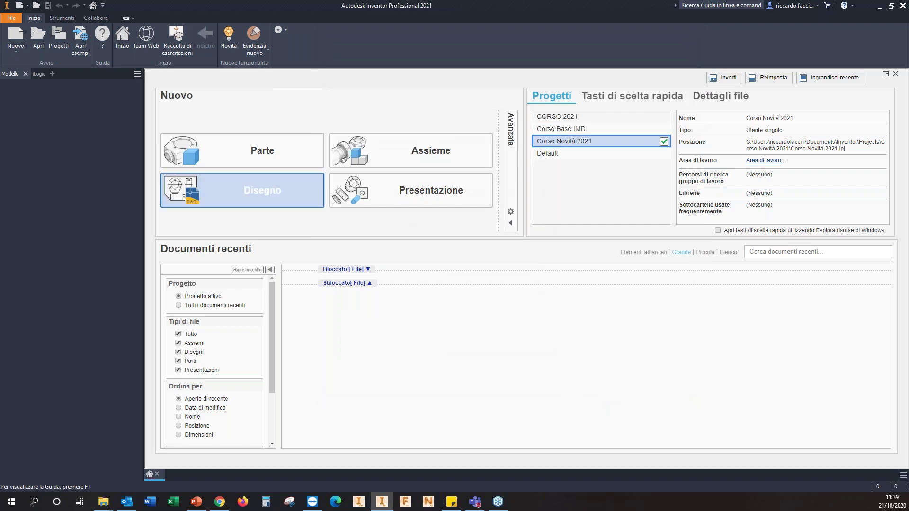
Create a new assembly from the Standard.iam template
{"action": "left_click", "coordinate": [16, 36]}
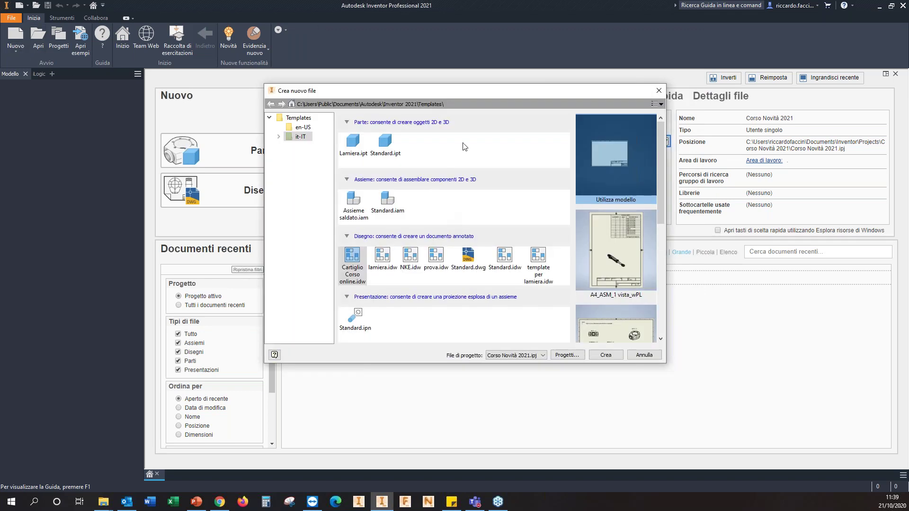
{"action": "left_click", "coordinate": [401, 212]}
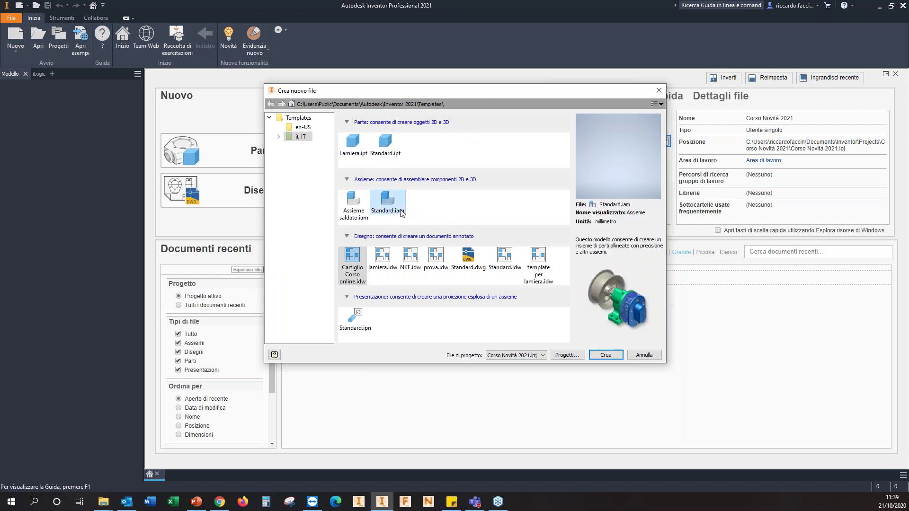
{"action": "left_click", "coordinate": [605, 354]}
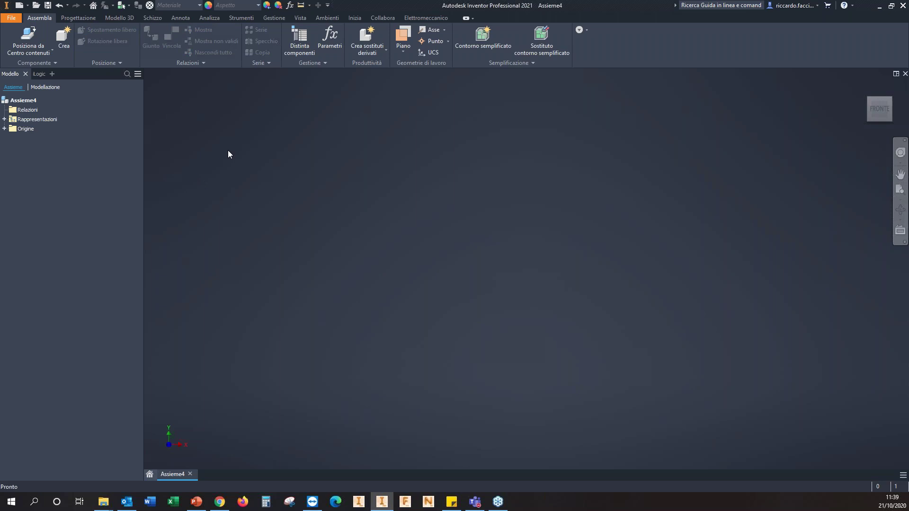
Create a skeleton part named Scheletro_webcast in the assembly, using the Standard.ipt template
{"action": "left_click", "coordinate": [56, 63]}
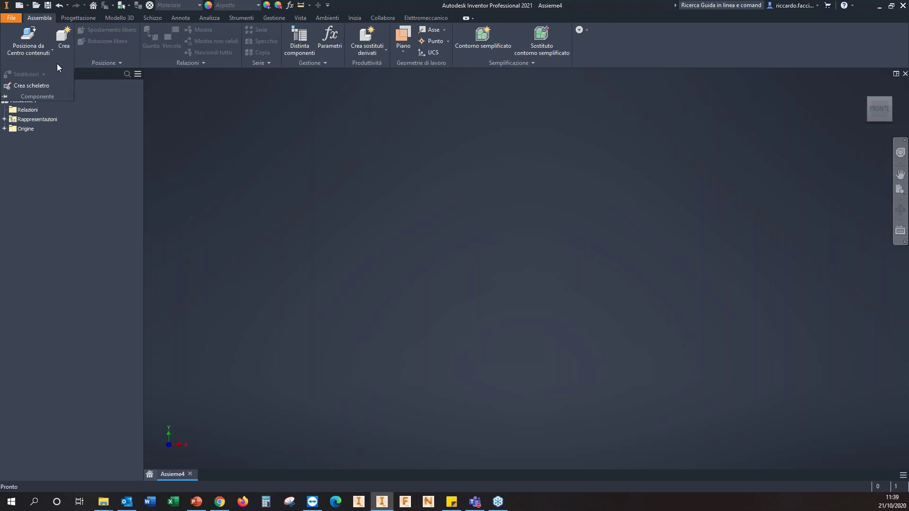
{"action": "left_click", "coordinate": [35, 87]}
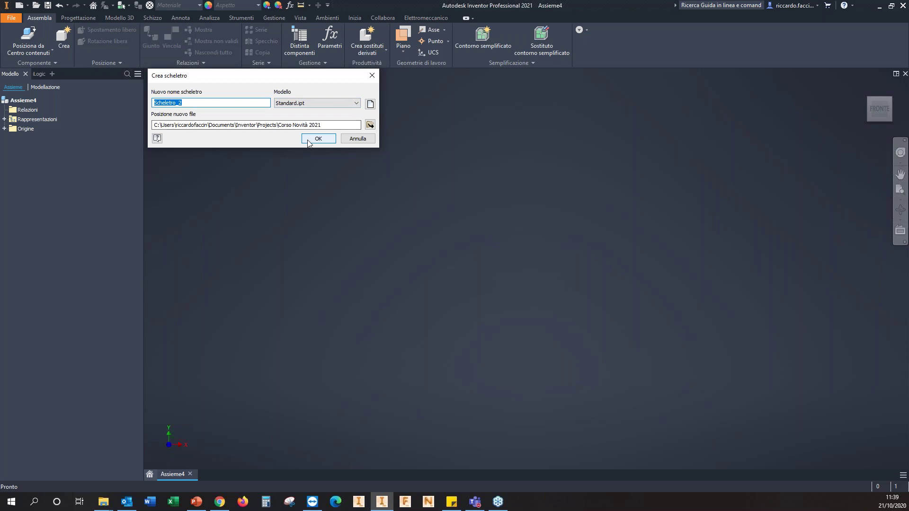
{"action": "left_click", "coordinate": [184, 102]}
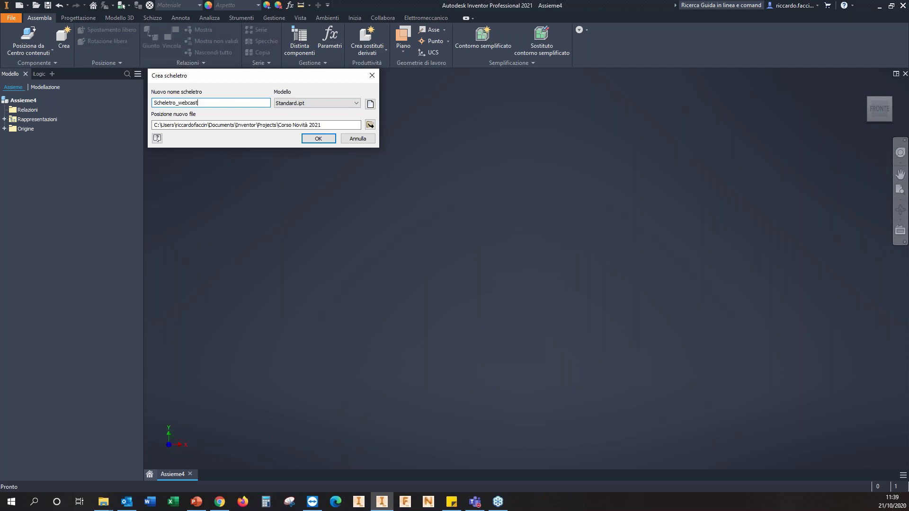
{"action": "left_click", "coordinate": [320, 138]}
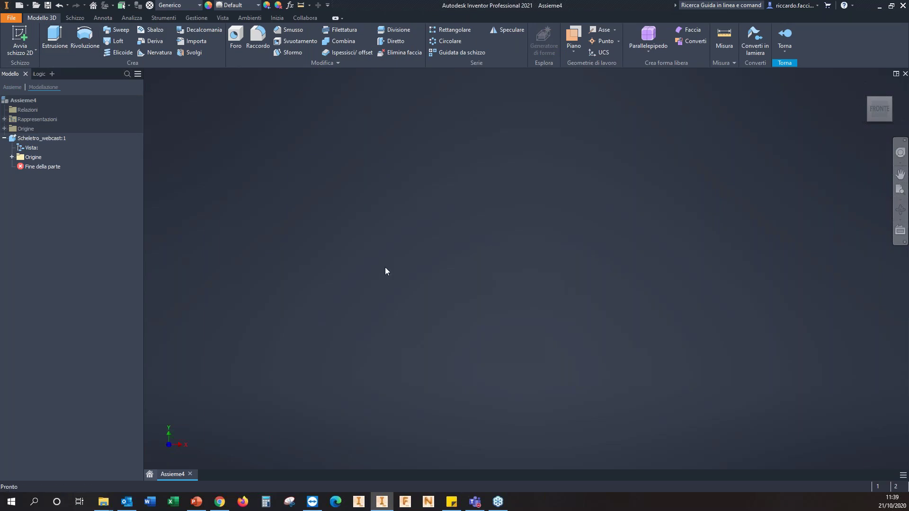
Start a 2D sketch on the front plane and draw an upright rectangle about 17 mm wide from the origin
{"action": "left_click", "coordinate": [23, 42]}
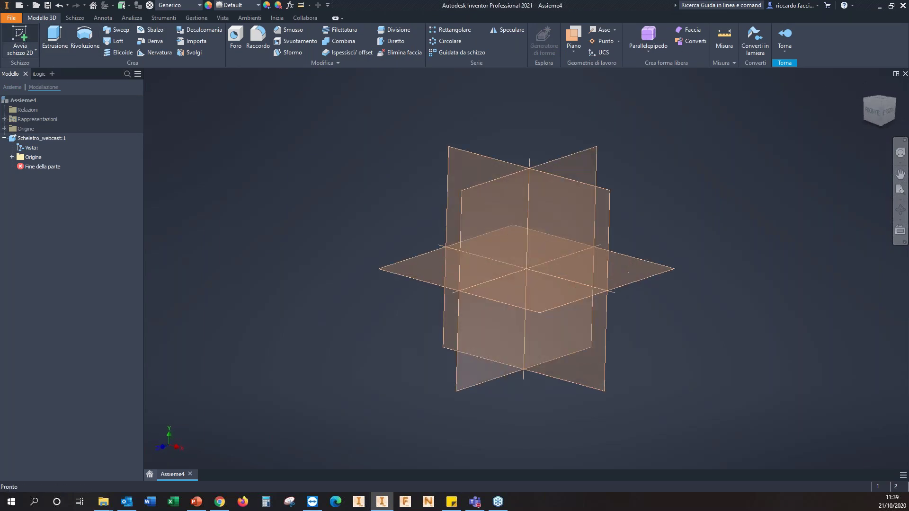
{"action": "left_click", "coordinate": [467, 143]}
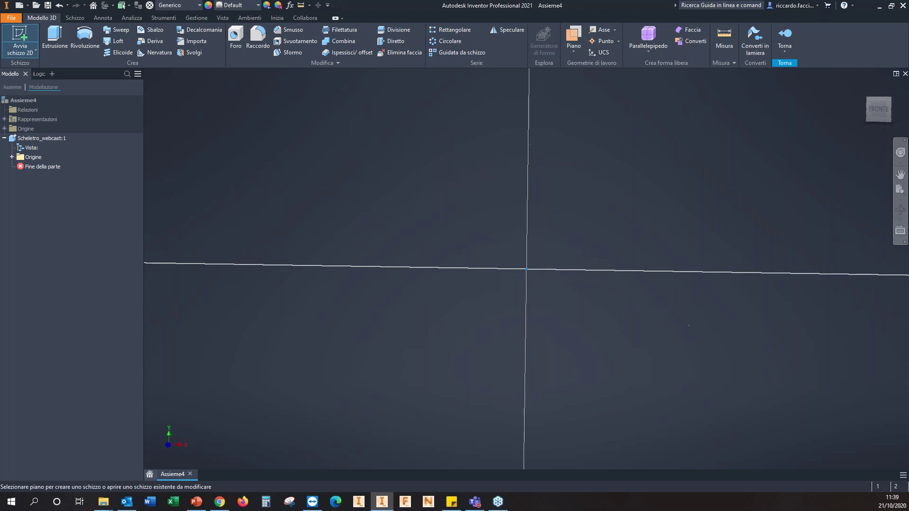
{"action": "mouse_move", "coordinate": [627, 156]}
{"action": "middle_mouse_down"}
{"action": "mouse_move", "coordinate": [593, 213]}
{"action": "mouse_move", "coordinate": [487, 308]}
{"action": "mouse_move", "coordinate": [485, 297]}
{"action": "middle_mouse_up"}
{"action": "left_click", "coordinate": [135, 37]}
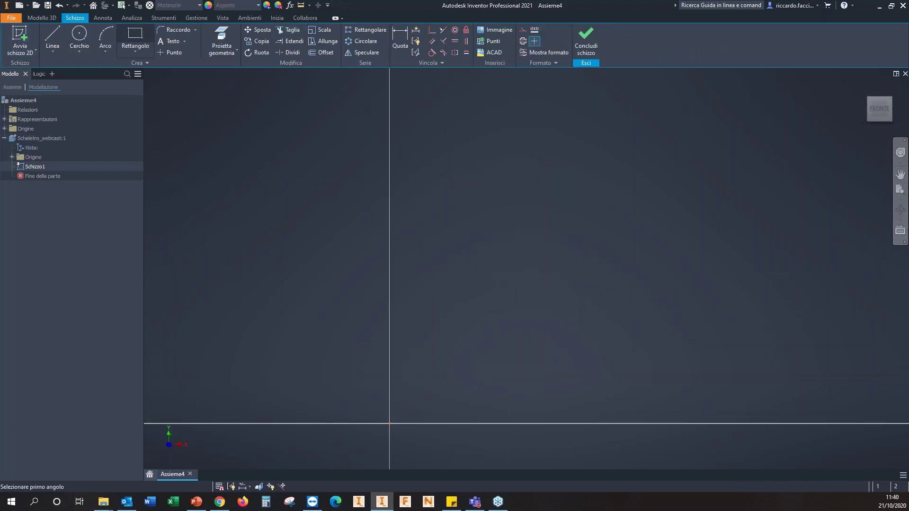
{"action": "left_click", "coordinate": [388, 423]}
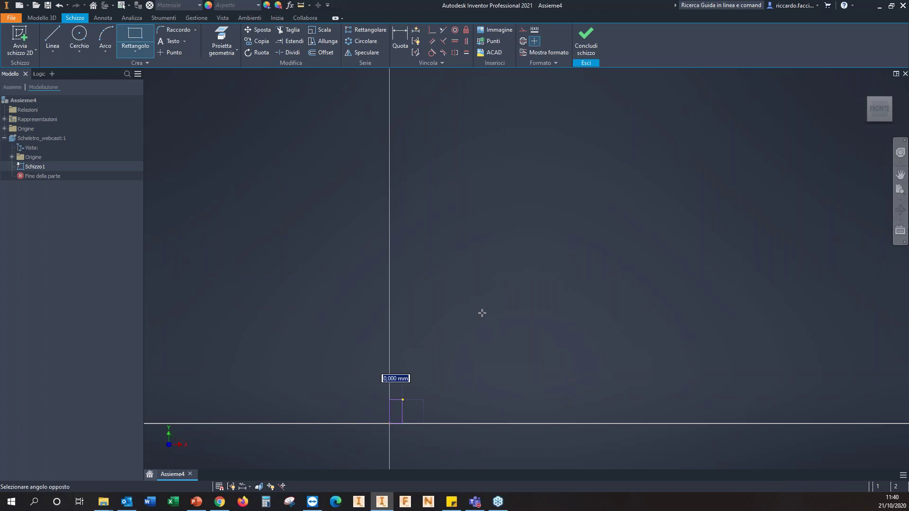
{"action": "left_click", "coordinate": [588, 86]}
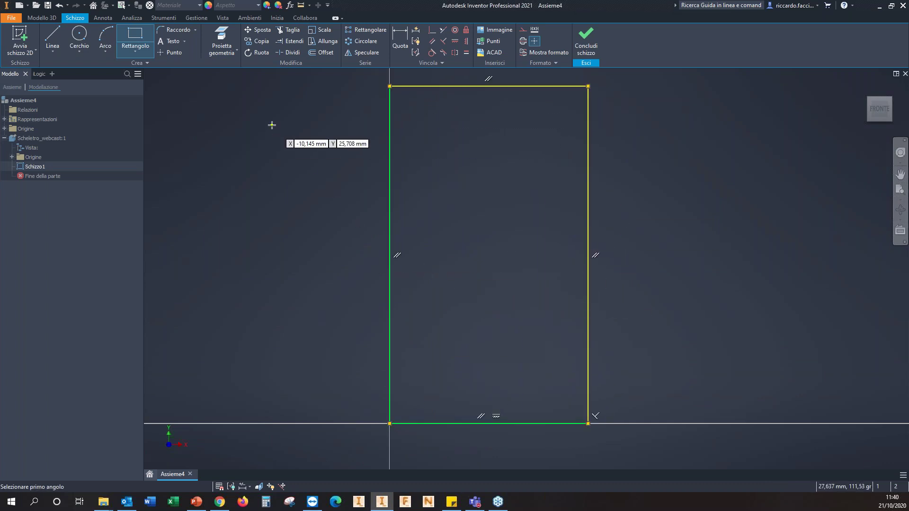
{"action": "key", "text": "Escape"}
Dimension the rectangle's bottom edge at 600 mm
{"action": "left_click", "coordinate": [398, 36]}
{"action": "left_click", "coordinate": [479, 423]}
{"action": "left_click", "coordinate": [480, 450]}
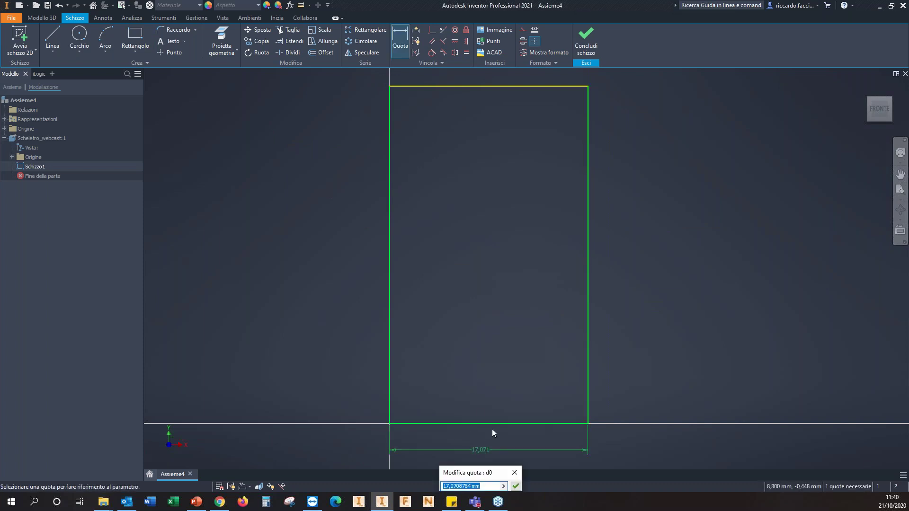
{"action": "type", "text": "1"}
{"action": "key", "text": "Return"}
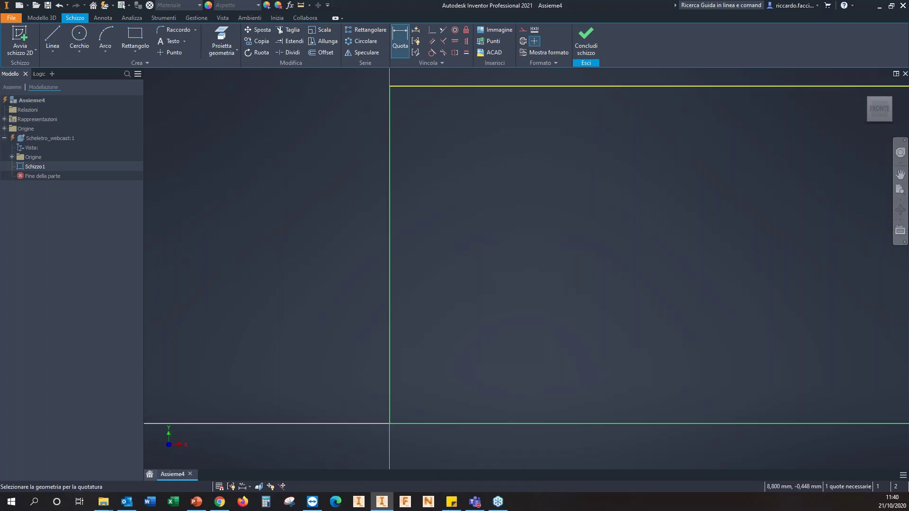
{"action": "key", "text": "Home"}
{"action": "scroll", "coordinate": [434, 293], "scroll_direction": "up", "scroll_amount": 2}
{"action": "left_click", "coordinate": [431, 259]}
{"action": "scroll", "coordinate": [490, 187], "scroll_direction": "up", "scroll_amount": 4}
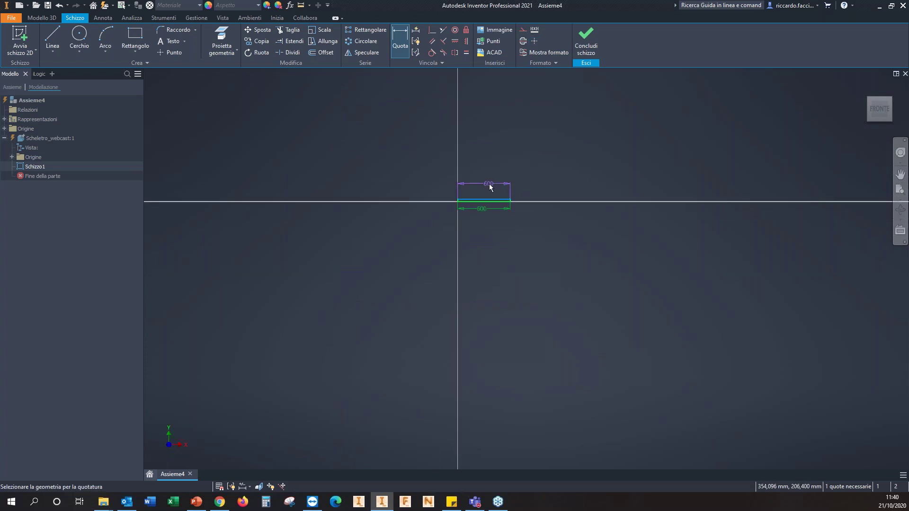
{"action": "key", "text": "Escape"}
Dimension the rectangle's side edge at 2090 mm
{"action": "scroll", "coordinate": [485, 194], "scroll_direction": "down", "scroll_amount": 5}
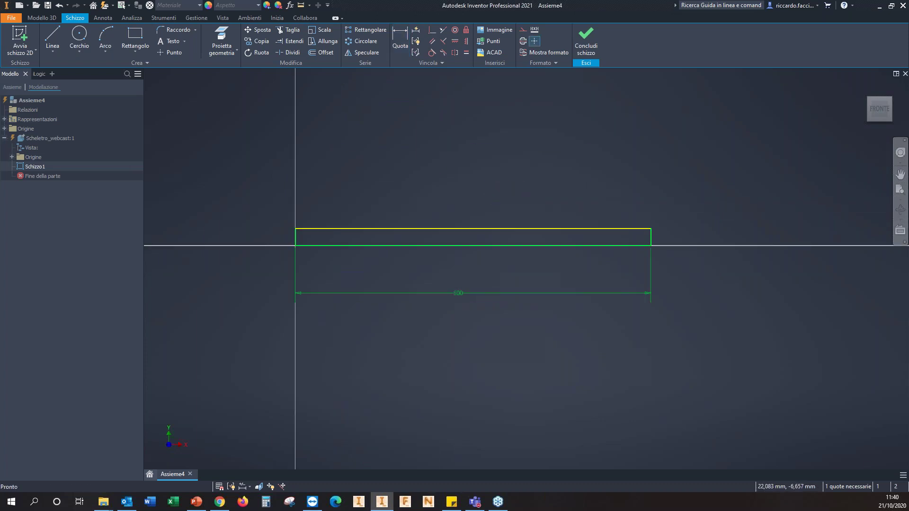
{"action": "left_click", "coordinate": [394, 30]}
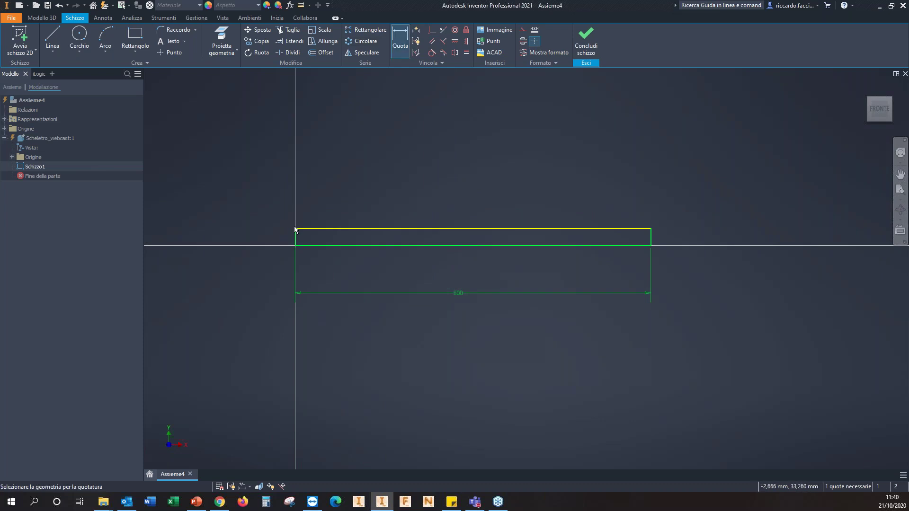
{"action": "left_click", "coordinate": [295, 243]}
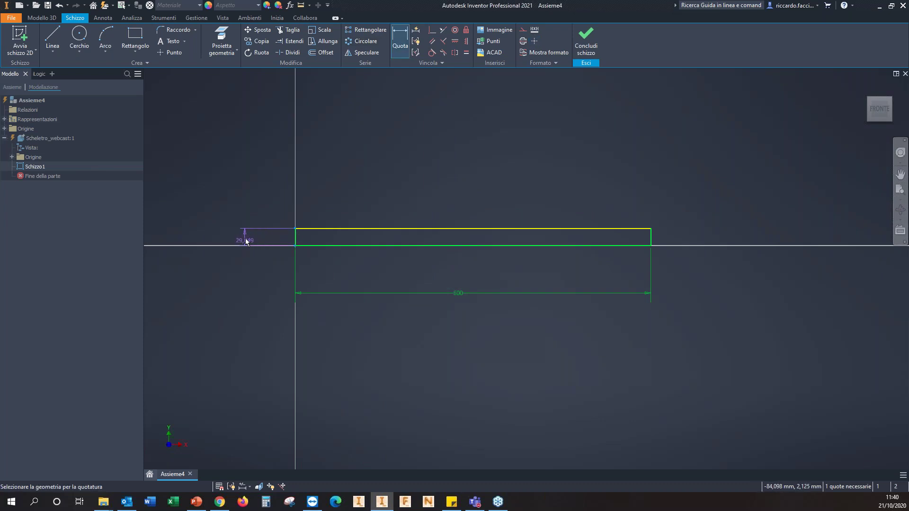
{"action": "left_click", "coordinate": [246, 241]}
{"action": "type", "text": "2090"}
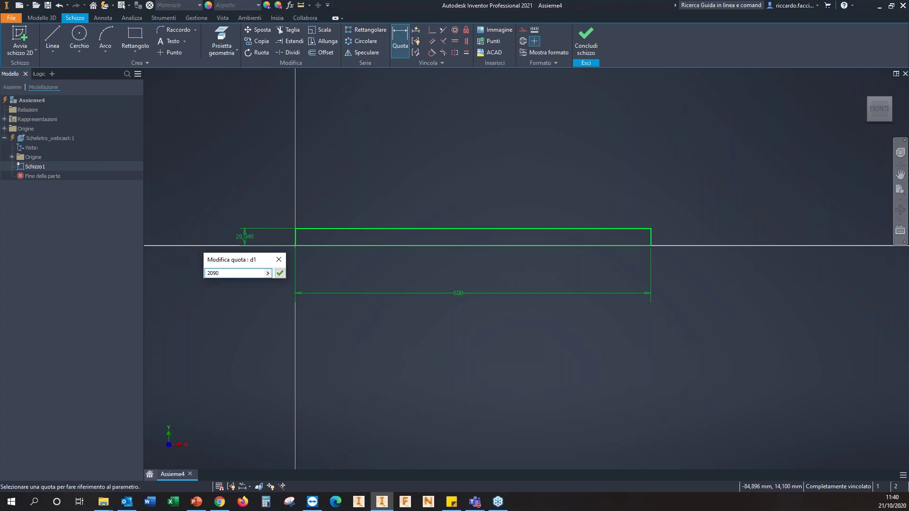
{"action": "key", "text": "Return"}
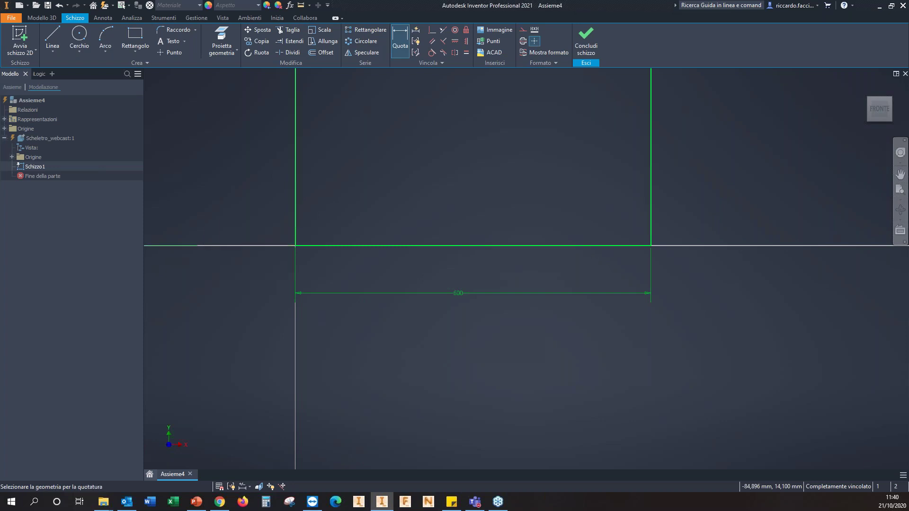
Draw two connected lines from the rectangle's upper origin-side corner outward past the opposite side and back onto that side's edge
{"action": "scroll", "coordinate": [549, 225], "scroll_direction": "down", "scroll_amount": 6}
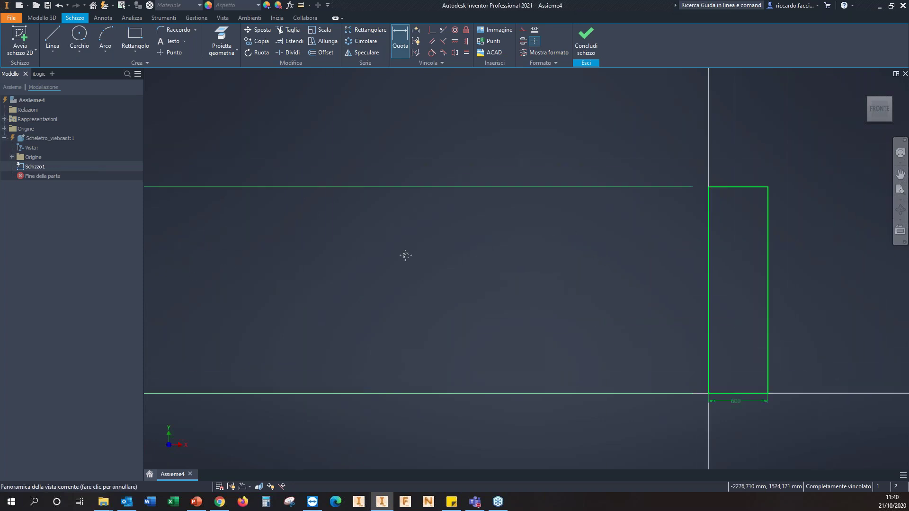
{"action": "left_click", "coordinate": [53, 36]}
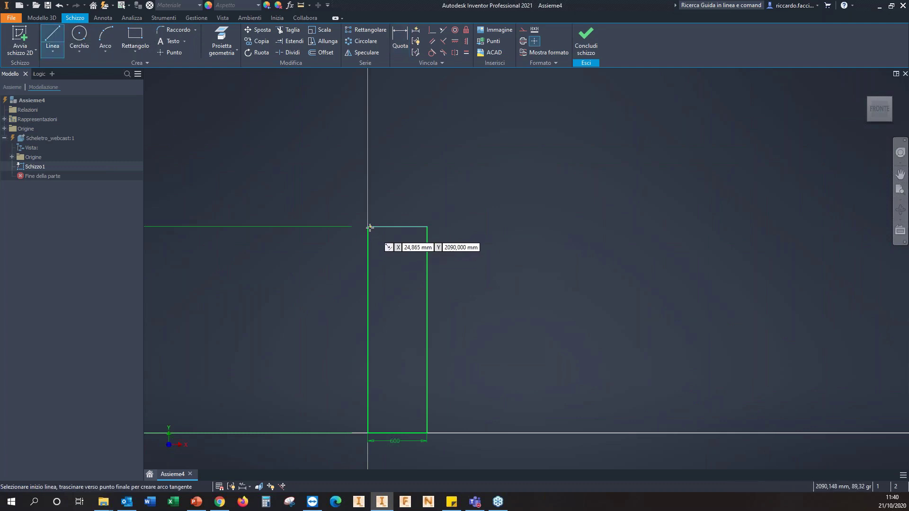
{"action": "left_click", "coordinate": [369, 228]}
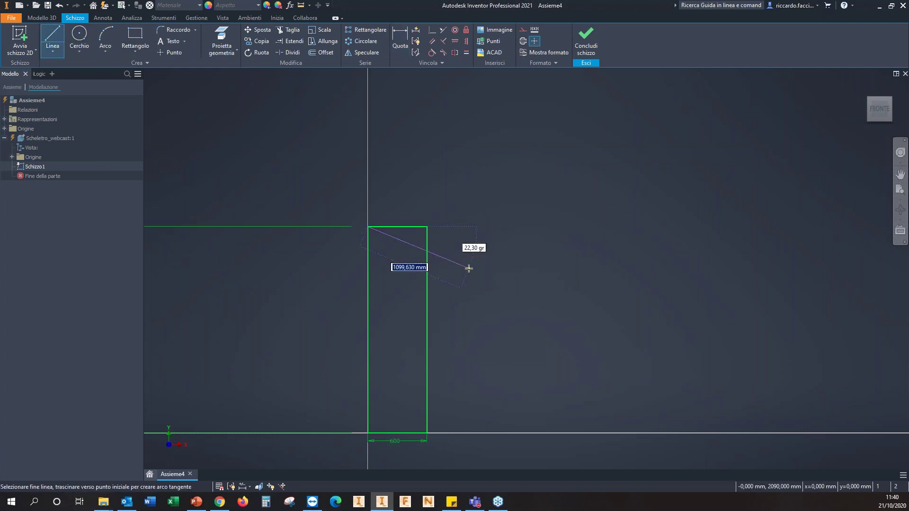
{"action": "left_click", "coordinate": [501, 298]}
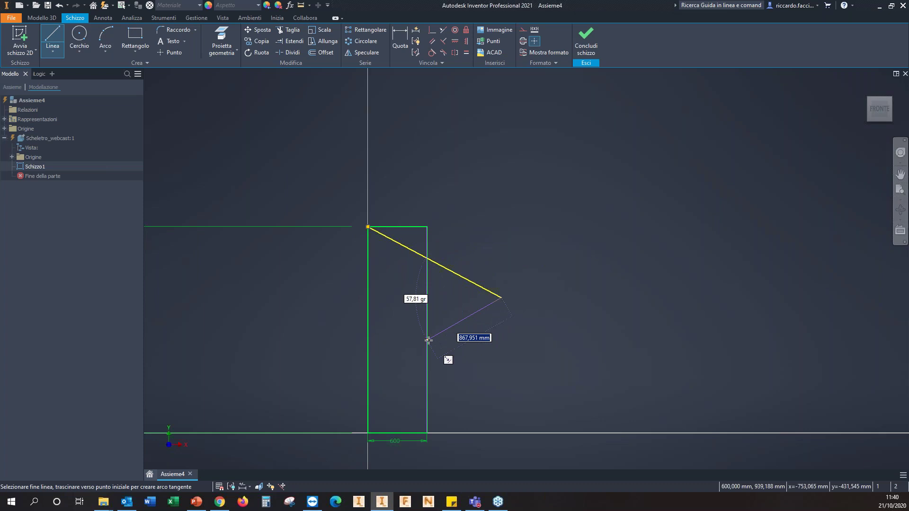
{"action": "double_click", "coordinate": [427, 337]}
{"action": "key", "text": "Escape"}
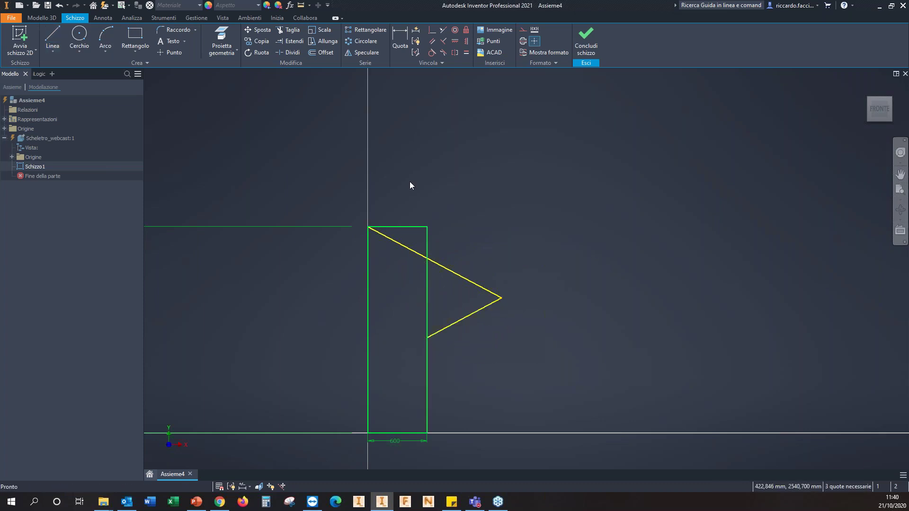
Try to trim away the rectangle's top edge
{"action": "left_click", "coordinate": [292, 29]}
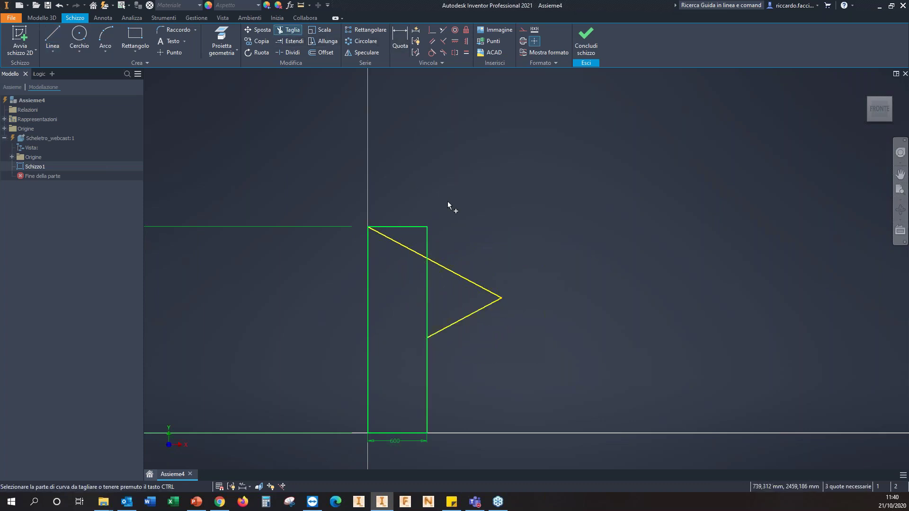
{"action": "left_click_drag", "start_coordinate": [413, 221], "coordinate": [419, 232]}
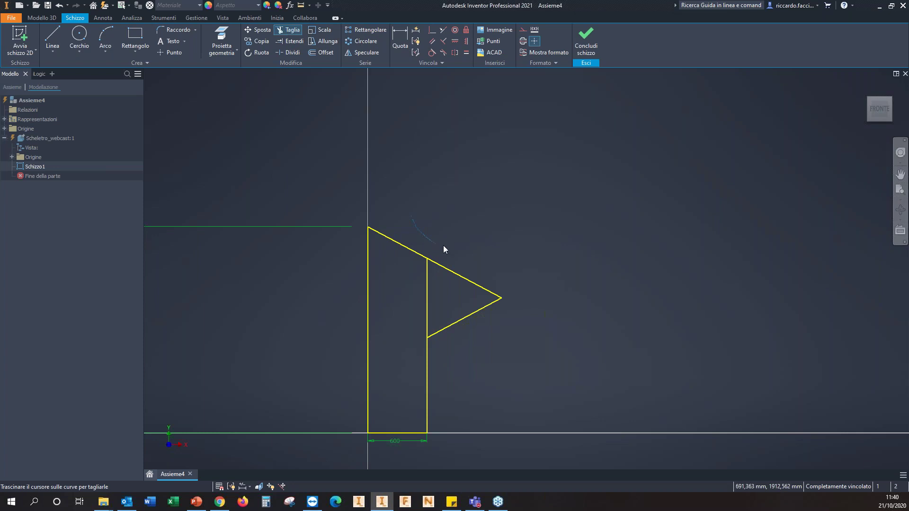
{"action": "left_click", "coordinate": [207, 87]}
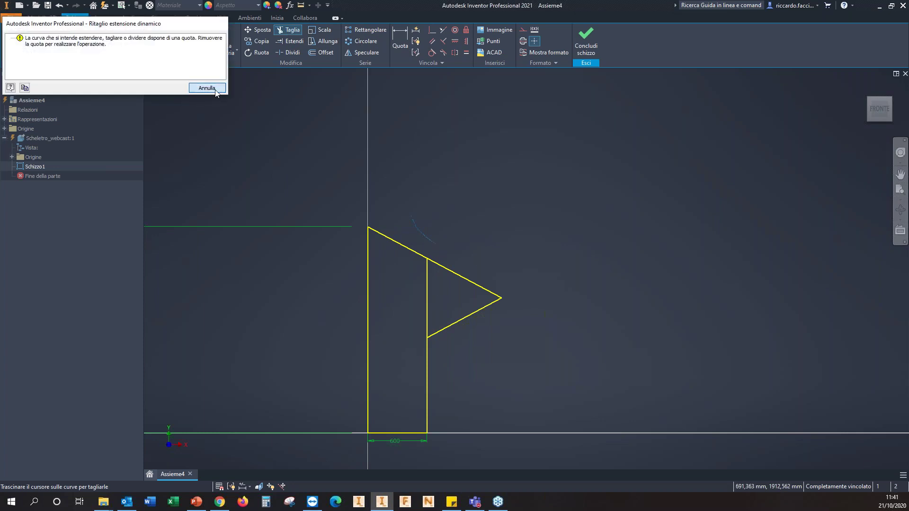
Delete the 2090 mm height dimension and trim off the top edge and the side-edge portion above the lower sloped line
{"action": "key", "text": "Escape"}
{"action": "key", "text": "Delete"}
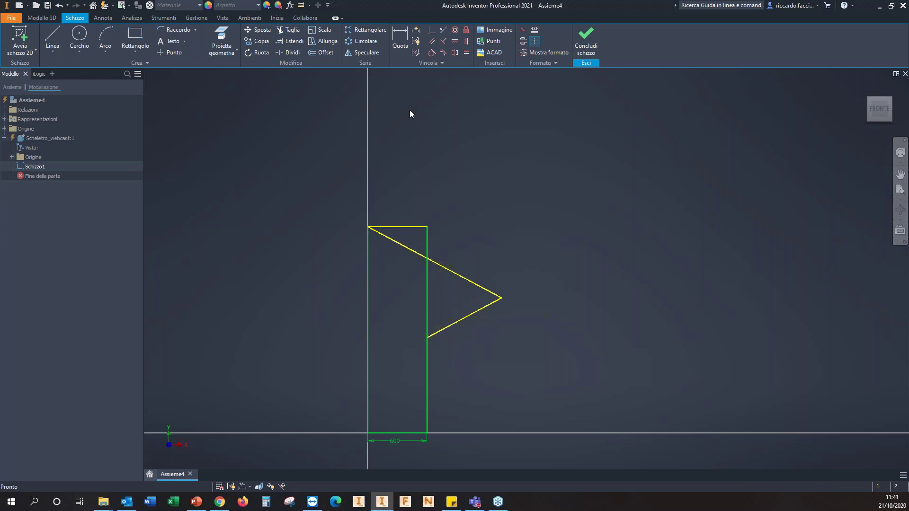
{"action": "left_click", "coordinate": [291, 31]}
{"action": "mouse_move", "coordinate": [401, 201]}
{"action": "left_mouse_down"}
{"action": "mouse_move", "coordinate": [419, 233]}
{"action": "mouse_move", "coordinate": [436, 237]}
{"action": "left_mouse_up"}
{"action": "left_click", "coordinate": [426, 285]}
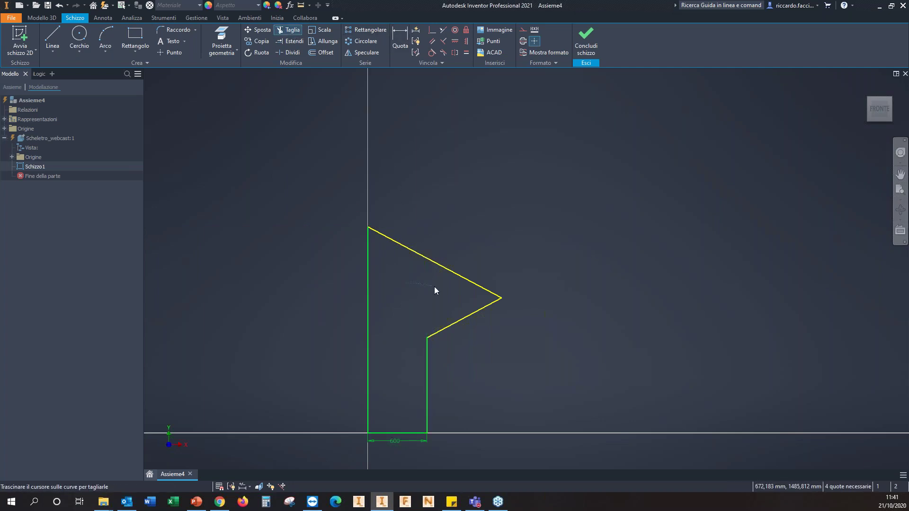
Dimension the profile's long vertical edge at 2090 mm
{"action": "left_click", "coordinate": [400, 41]}
{"action": "left_click", "coordinate": [368, 270]}
{"action": "left_click", "coordinate": [323, 284]}
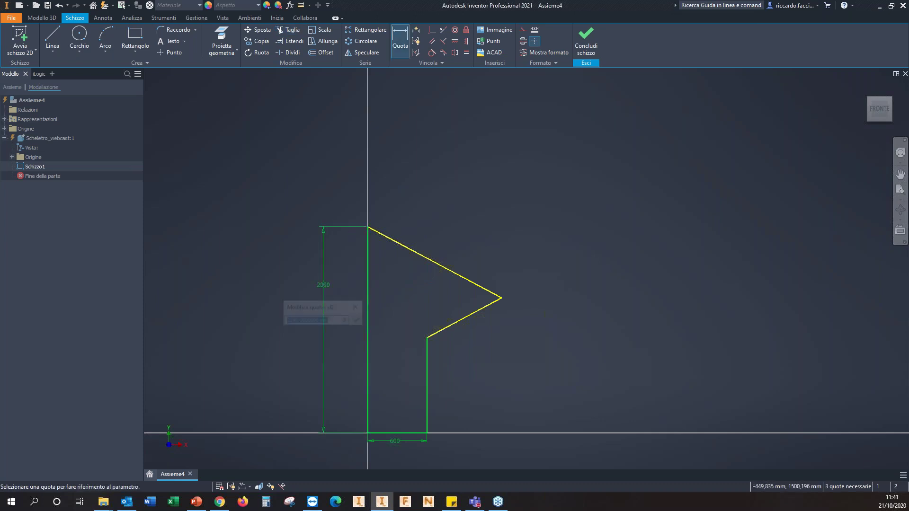
{"action": "type", "text": "2090"}
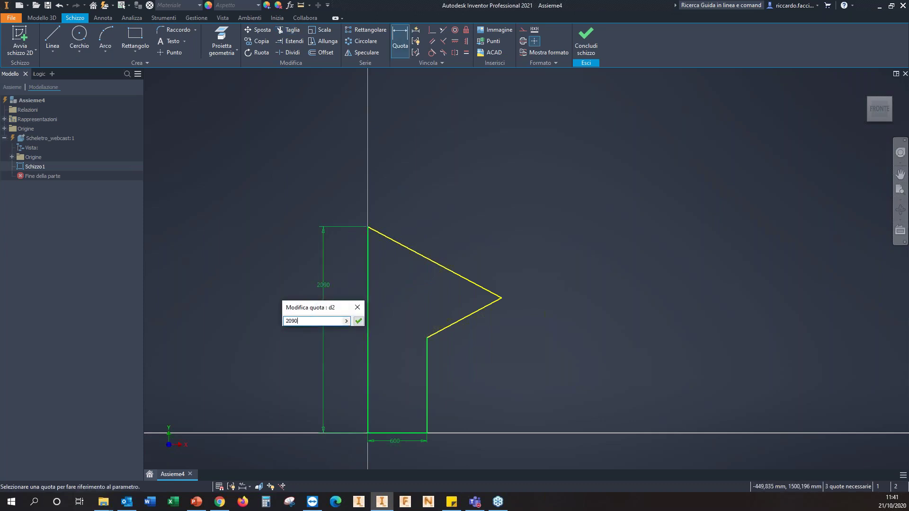
{"action": "key", "text": "Return"}
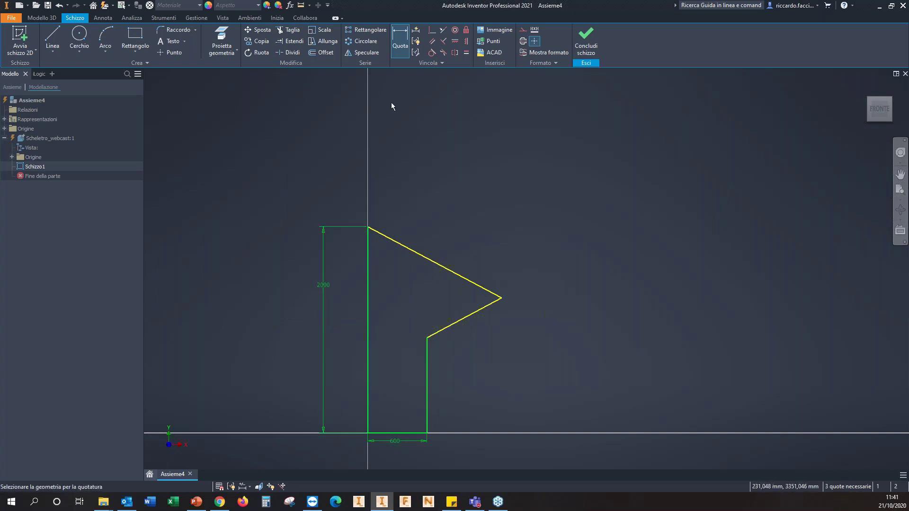
Dimension the profile's short vertical edge at 650 mm
{"action": "left_click", "coordinate": [427, 413]}
{"action": "left_click", "coordinate": [521, 405]}
{"action": "type", "text": "650"}
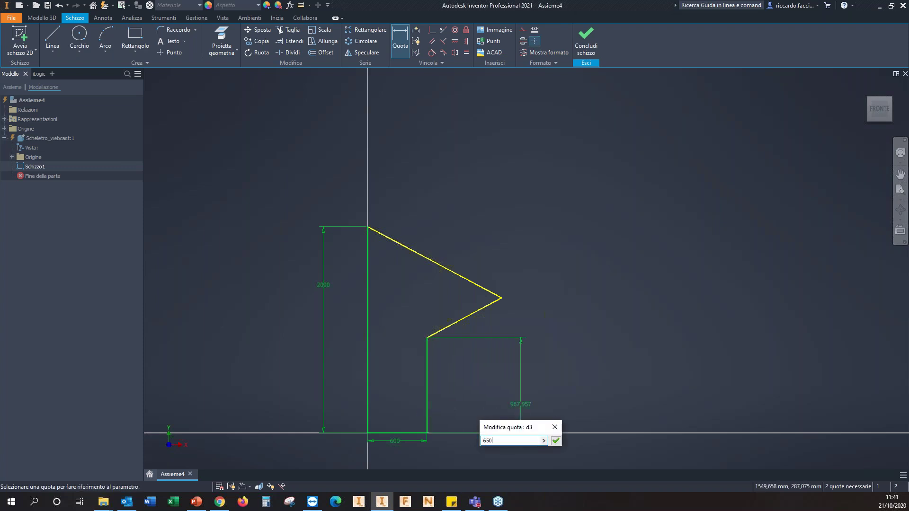
{"action": "key", "text": "Return"}
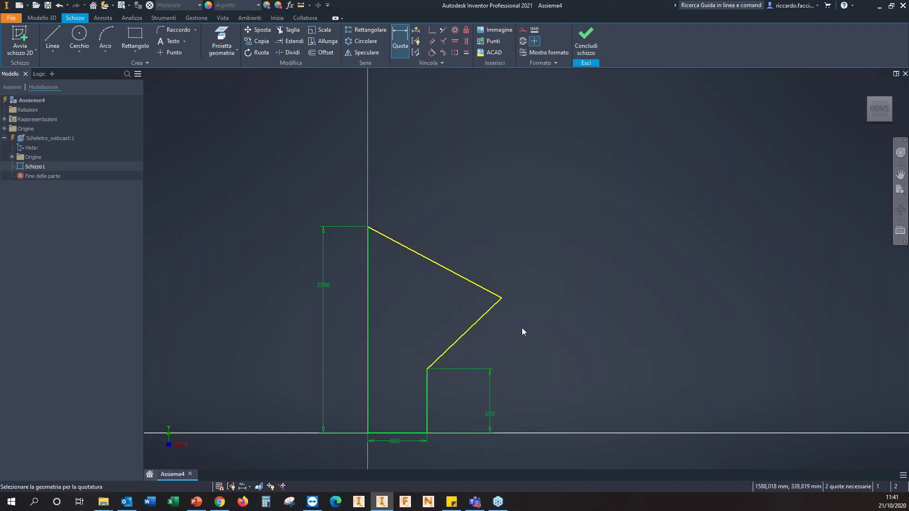
Add a 60° angle dimension between the upper sloped line and the long vertical edge
{"action": "left_click", "coordinate": [401, 245]}
{"action": "left_click", "coordinate": [368, 286]}
{"action": "left_click", "coordinate": [399, 274]}
{"action": "type", "text": "60"}
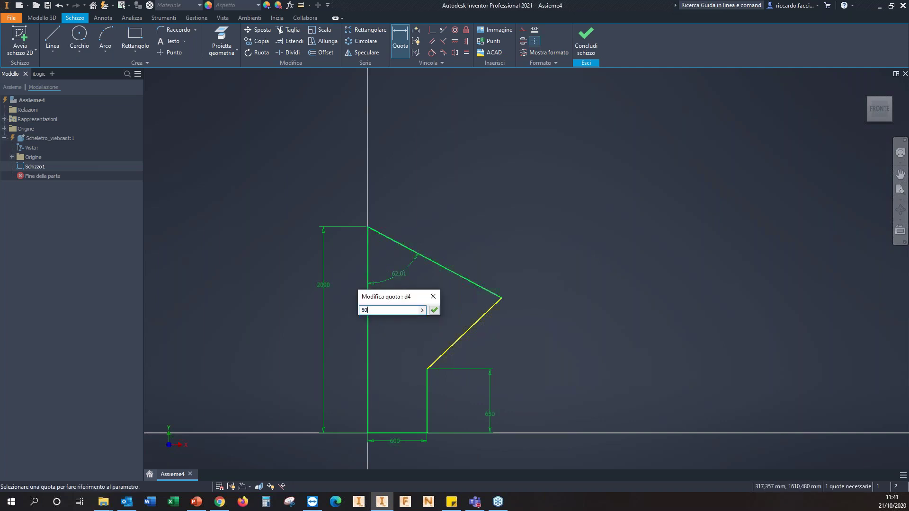
{"action": "key", "text": "Return"}
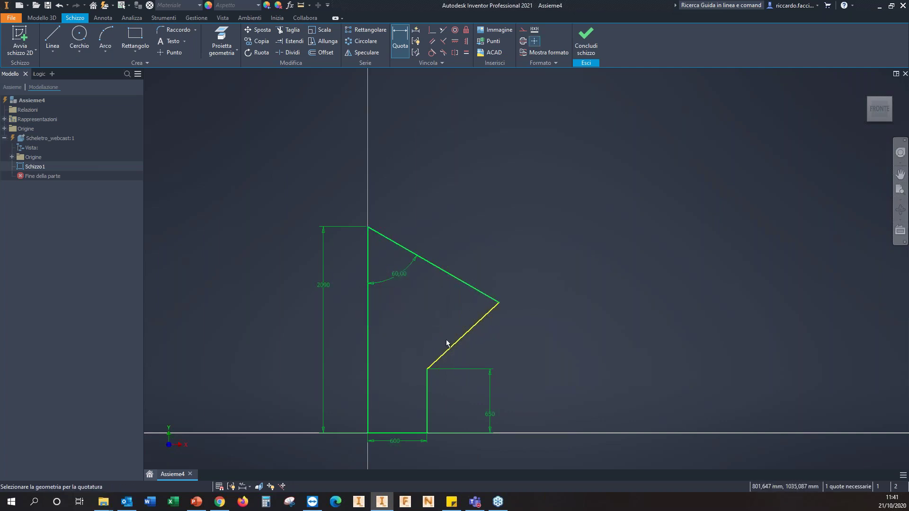
{"action": "key", "text": "Escape"}
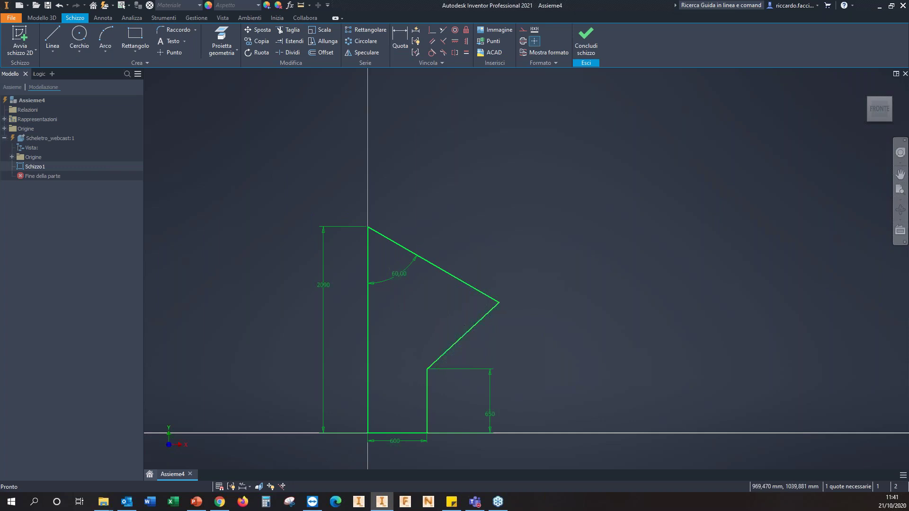
Make the two sloped lines perpendicular to each other and finish the sketch
{"action": "left_click", "coordinate": [445, 40]}
{"action": "left_click", "coordinate": [476, 289]}
{"action": "left_click", "coordinate": [475, 322]}
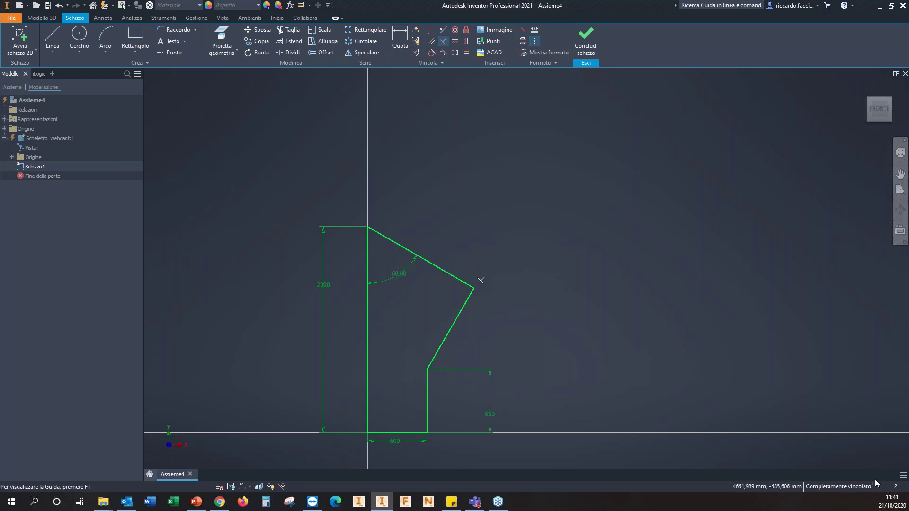
{"action": "left_click", "coordinate": [587, 42]}
Extrude the profile symmetrically about its sketch plane, using the stored LATO parameter as the distance
{"action": "middle_click_drag", "start_coordinate": [624, 245], "coordinate": [585, 368]}
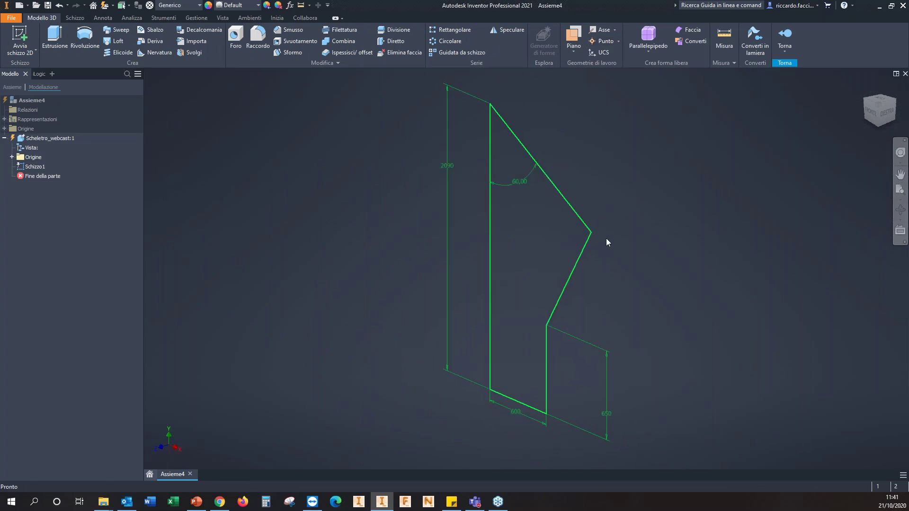
{"action": "left_click", "coordinate": [56, 41]}
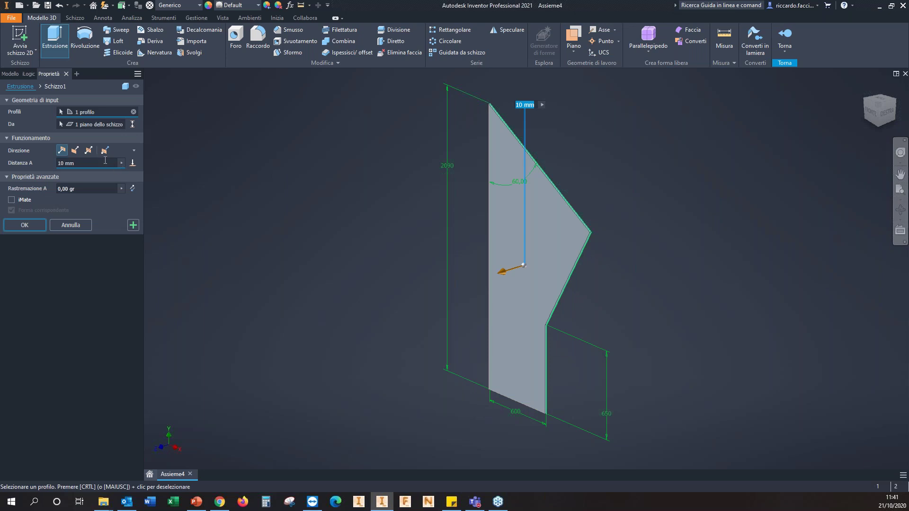
{"action": "left_click", "coordinate": [89, 150]}
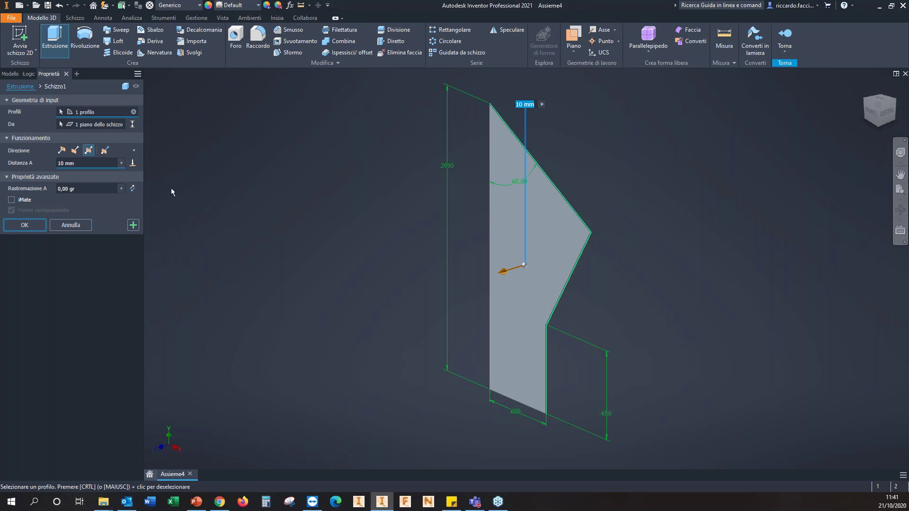
{"action": "left_click", "coordinate": [121, 163]}
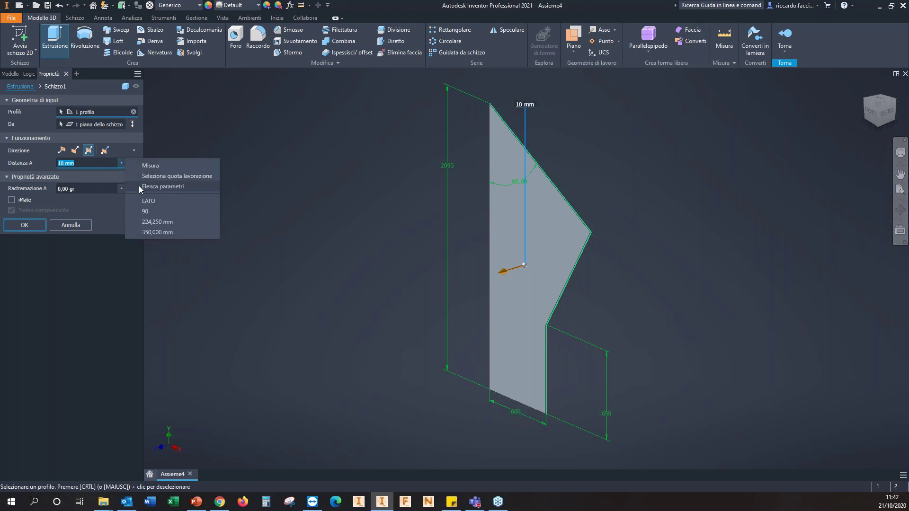
{"action": "left_click", "coordinate": [148, 200]}
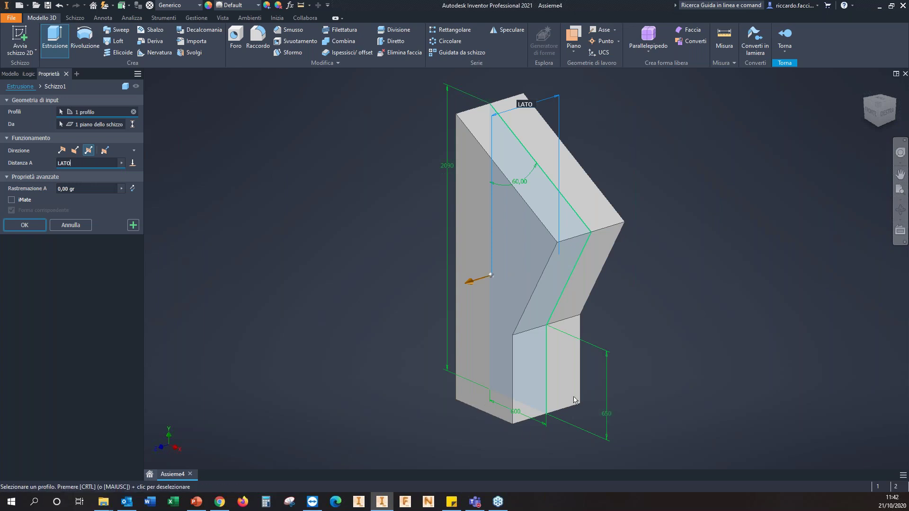
{"action": "left_click", "coordinate": [27, 227]}
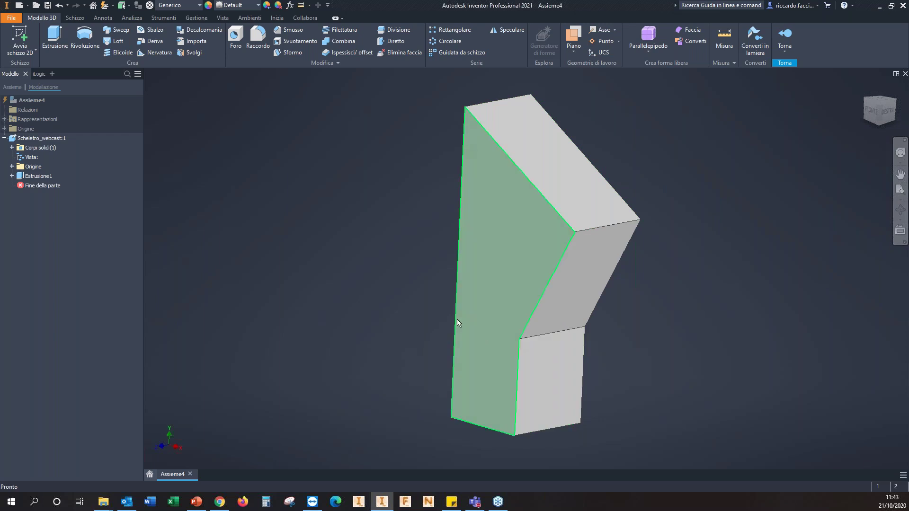
Create a work plane parallel to the solid's bottom face through the corner where the short vertical face meets the slope
{"action": "left_click", "coordinate": [574, 37]}
{"action": "left_click", "coordinate": [512, 365]}
{"action": "middle_click_drag", "start_coordinate": [512, 365], "coordinate": [601, 371], "text": "shift"}
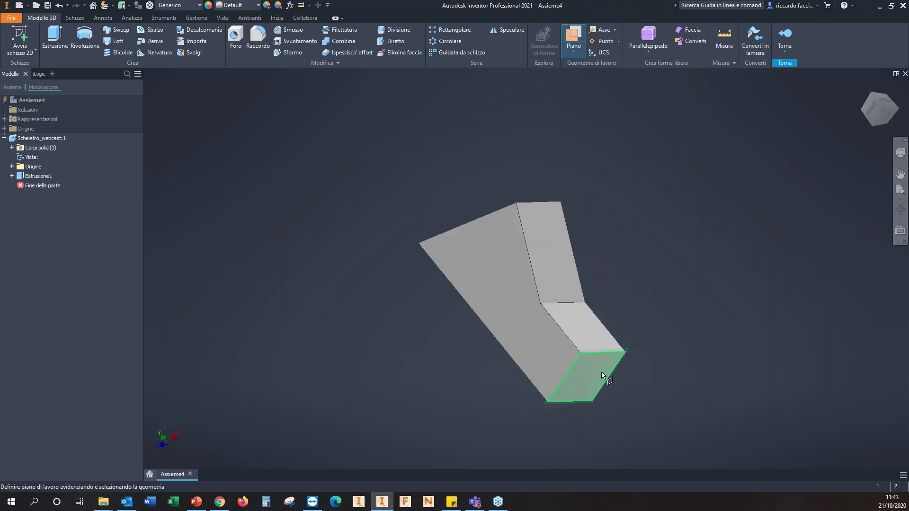
{"action": "left_click", "coordinate": [541, 305]}
{"action": "key", "text": "F6"}
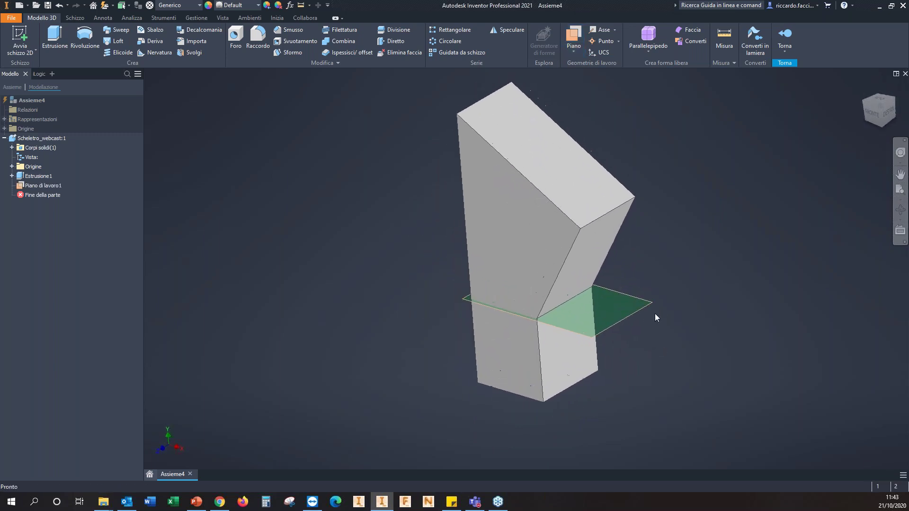
Split all the solid's faces with the new horizontal work plane
{"action": "left_click", "coordinate": [394, 29]}
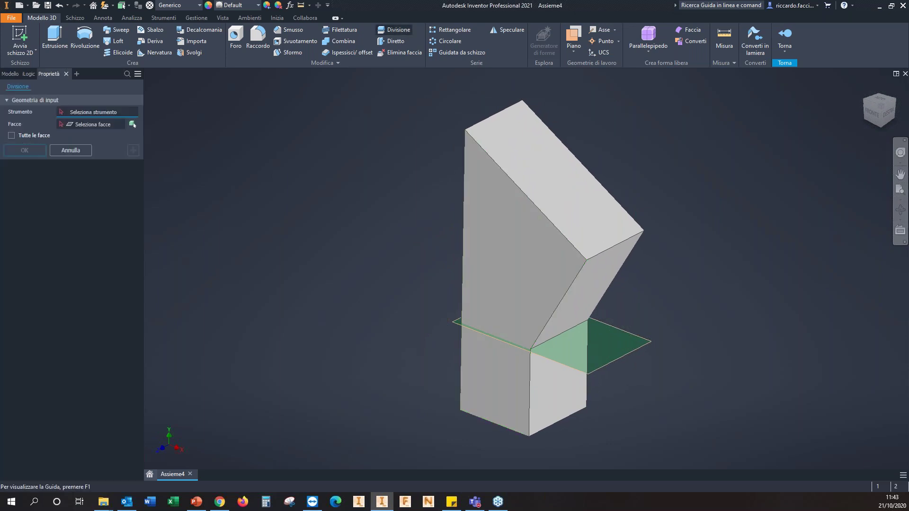
{"action": "left_click", "coordinate": [631, 351]}
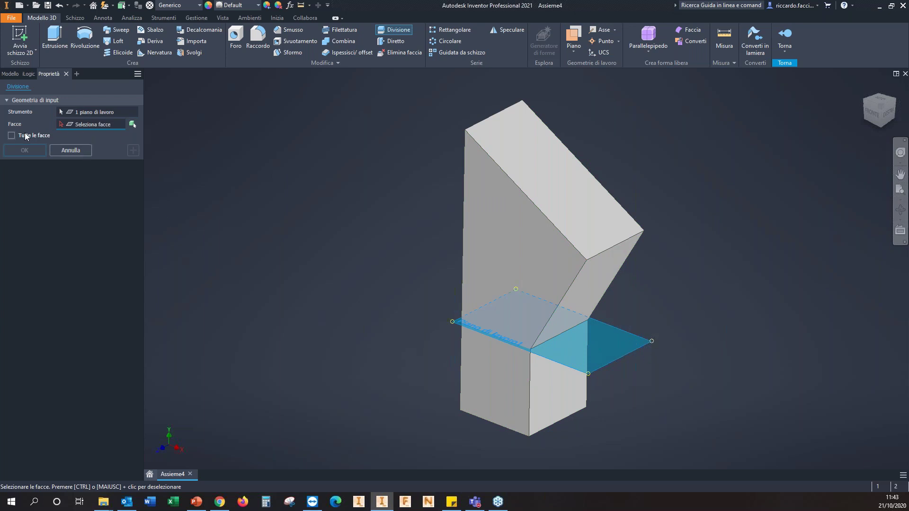
{"action": "left_click", "coordinate": [24, 148]}
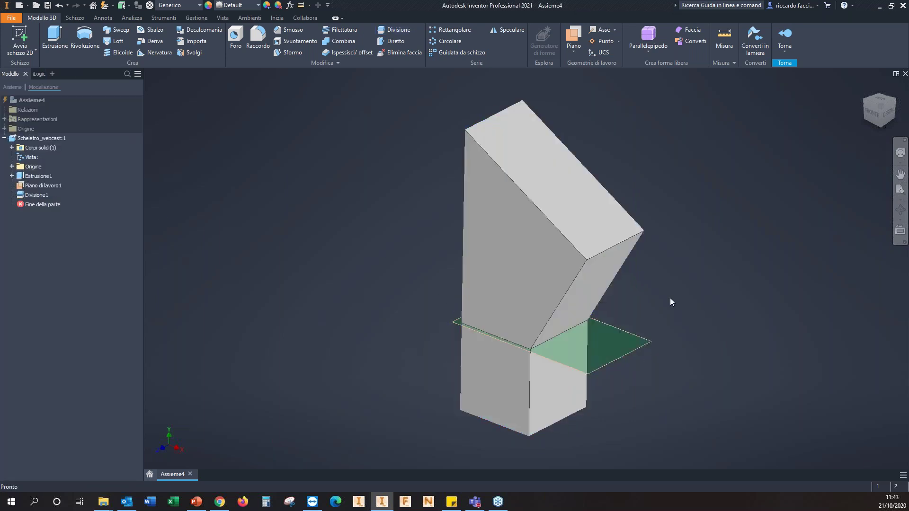
Hide the horizontal work plane that was used to split the solid's faces
{"action": "left_click", "coordinate": [639, 337]}
{"action": "right_click", "coordinate": [634, 340]}
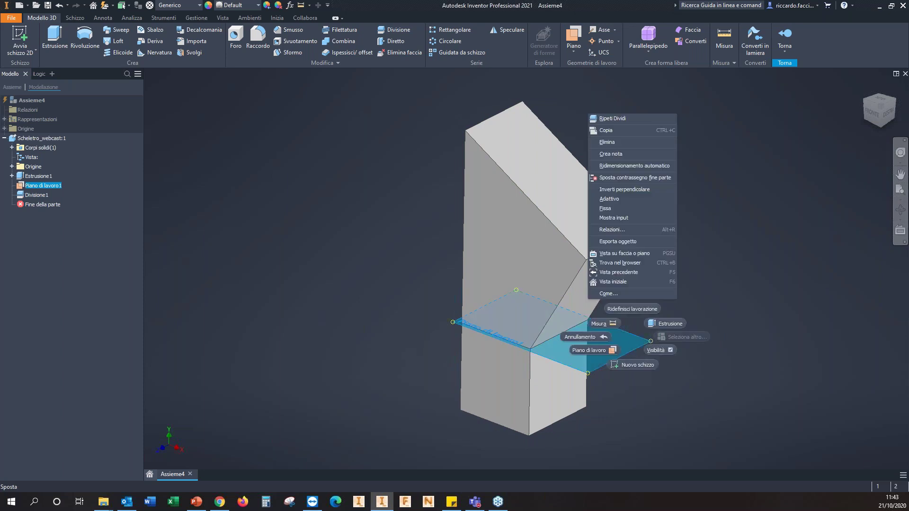
{"action": "left_click", "coordinate": [656, 349]}
{"action": "key", "text": "F5"}
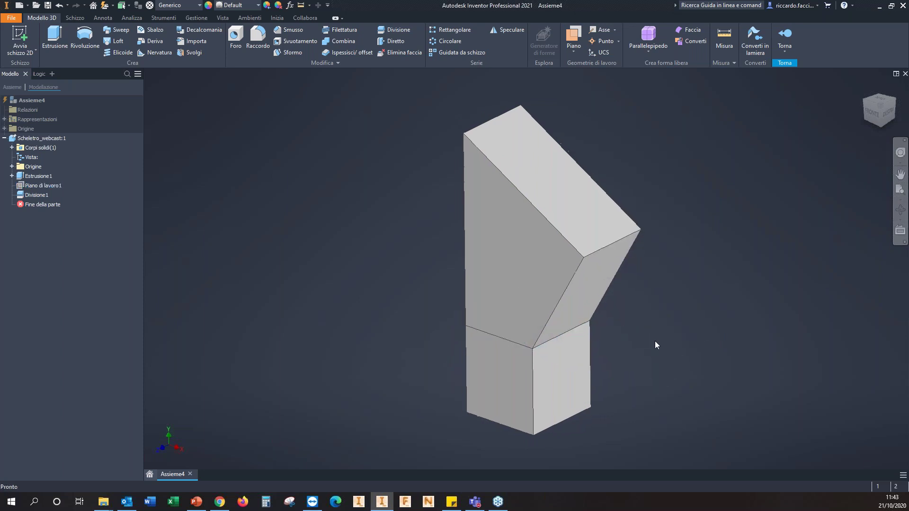
{"action": "key", "text": "F5"}
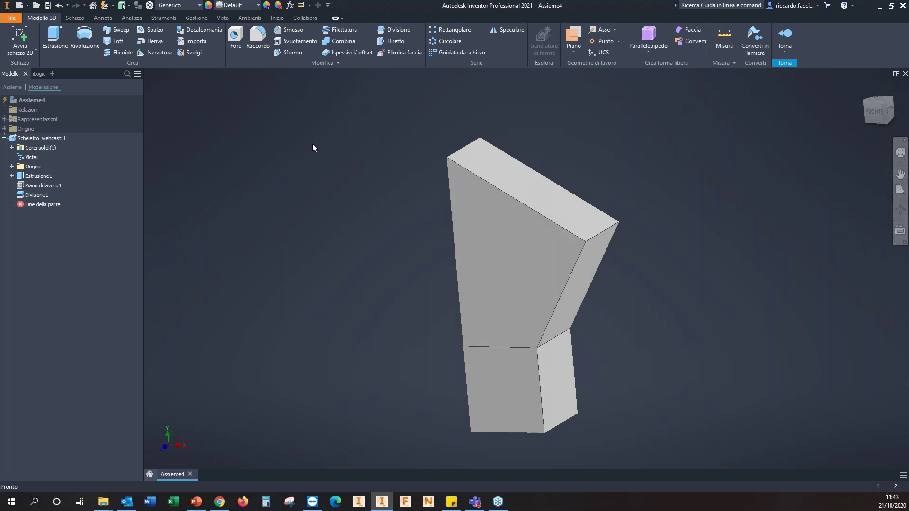
Start a sketch on the upper front face and project the sloped upper edge and the lower corner below the notch
{"action": "left_click", "coordinate": [20, 34]}
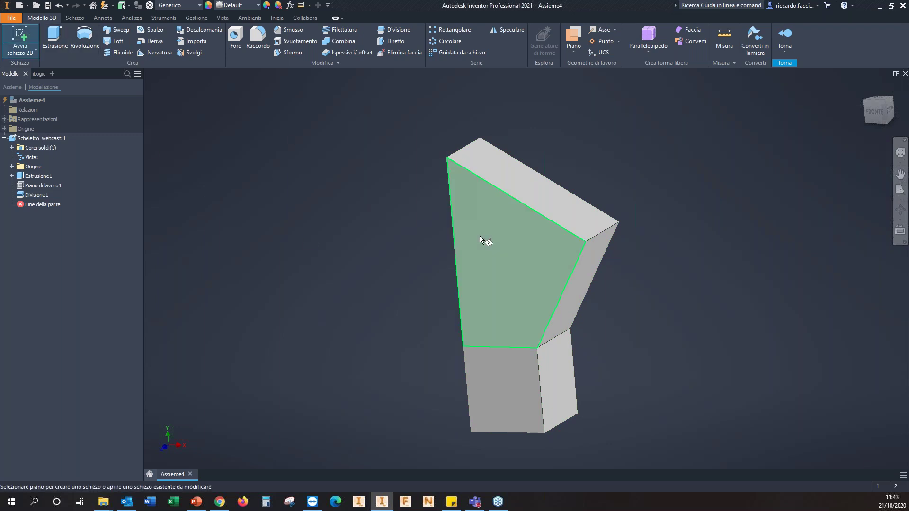
{"action": "left_click", "coordinate": [492, 230]}
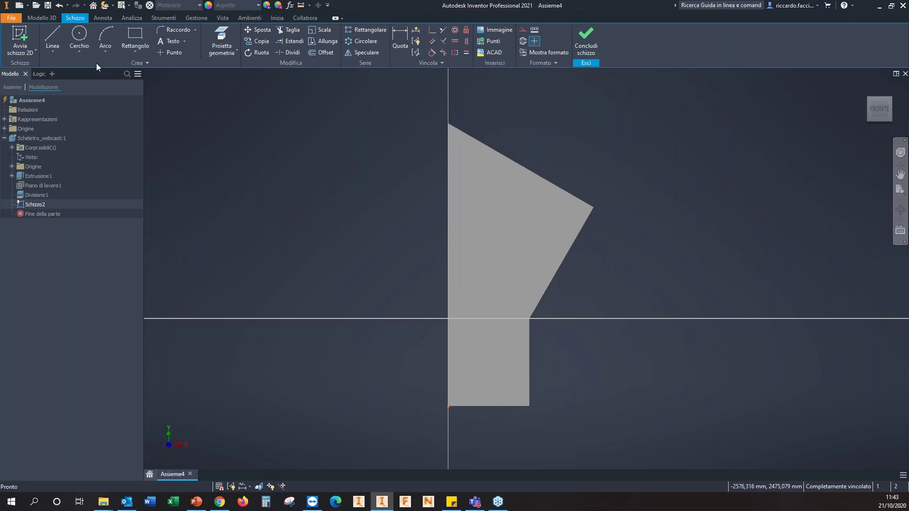
{"action": "left_click", "coordinate": [221, 41]}
{"action": "left_click", "coordinate": [519, 164]}
{"action": "left_click", "coordinate": [531, 408]}
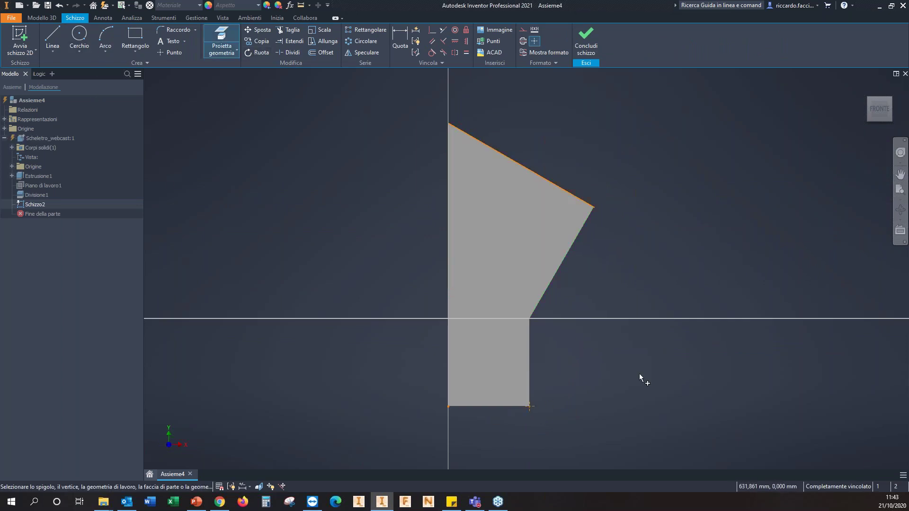
{"action": "key", "text": "Escape"}
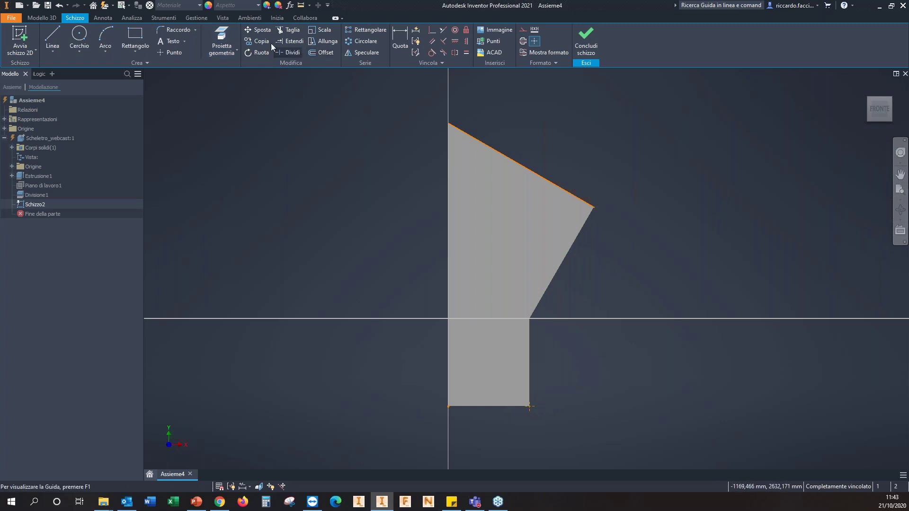
Draw a vertical line from the projected lower corner up past the sloped edge and trim it at that edge
{"action": "left_click", "coordinate": [52, 37]}
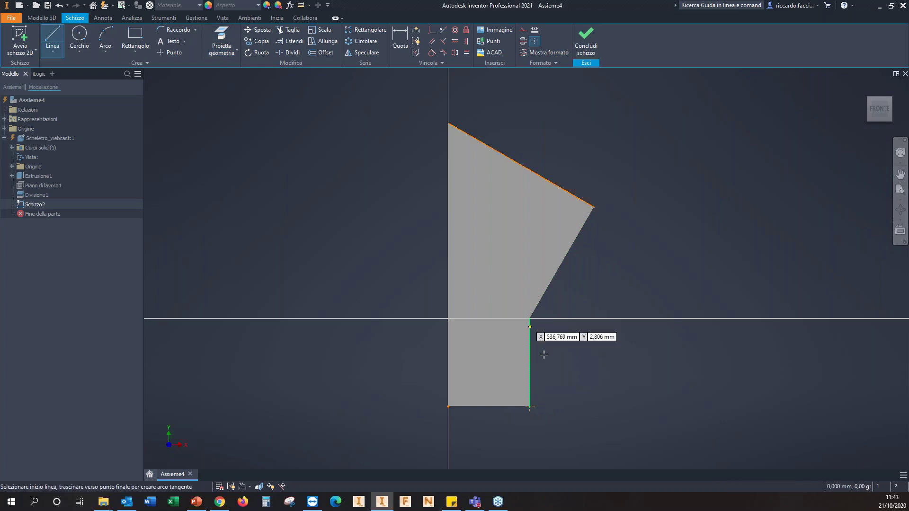
{"action": "left_click", "coordinate": [529, 407]}
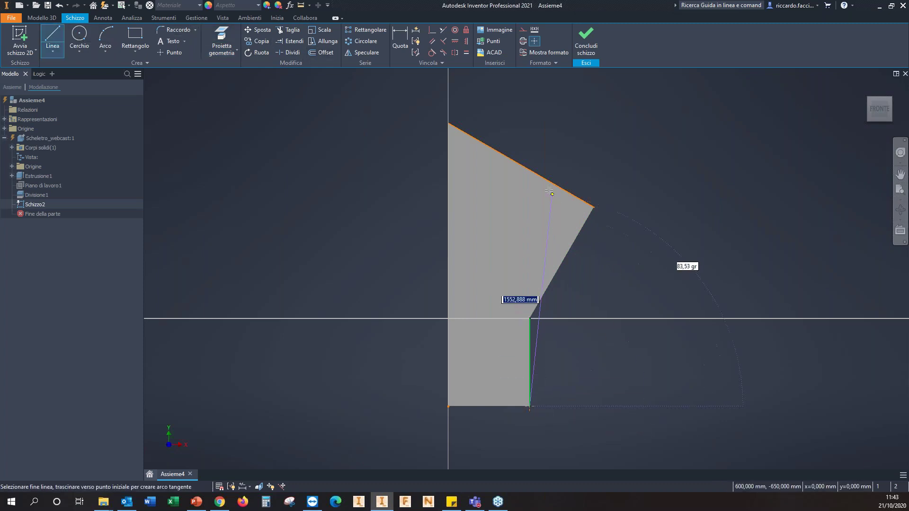
{"action": "left_click", "coordinate": [527, 138]}
{"action": "key", "text": "Escape"}
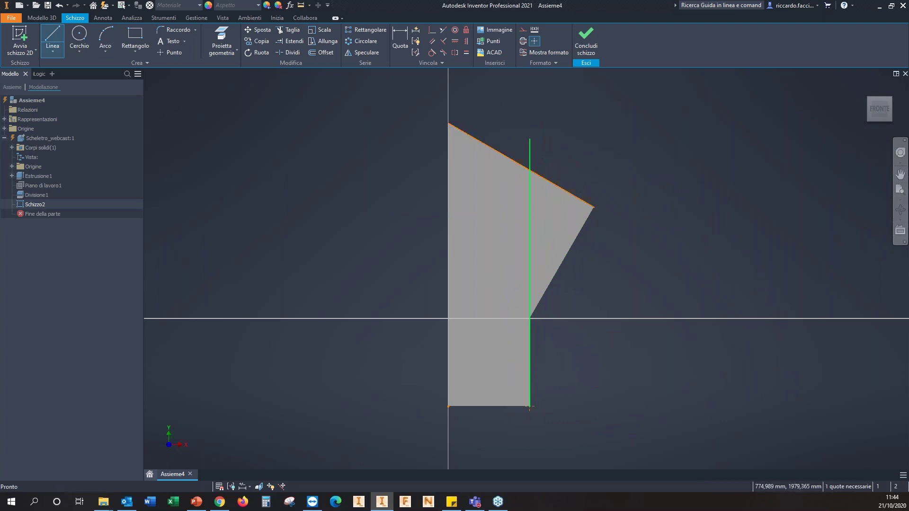
{"action": "left_click", "coordinate": [289, 30]}
{"action": "left_click_drag", "start_coordinate": [547, 155], "coordinate": [518, 148]}
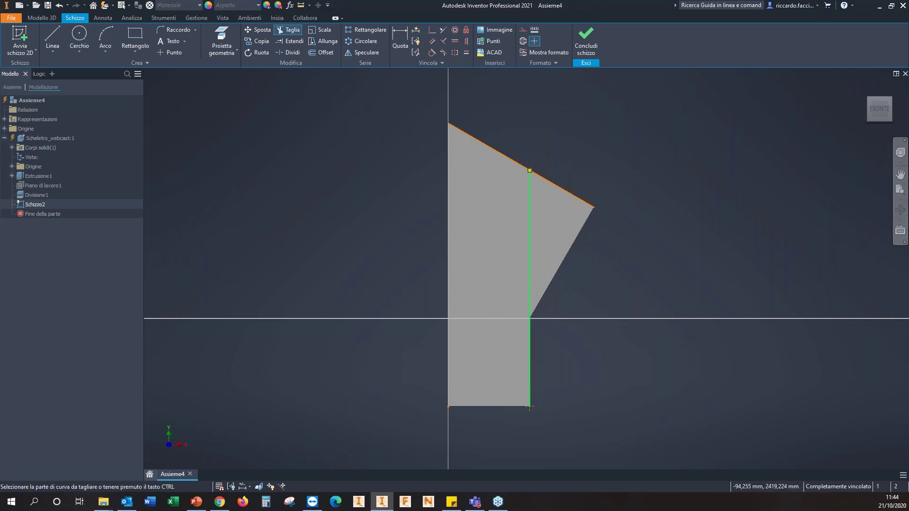
{"action": "key", "text": "Escape"}
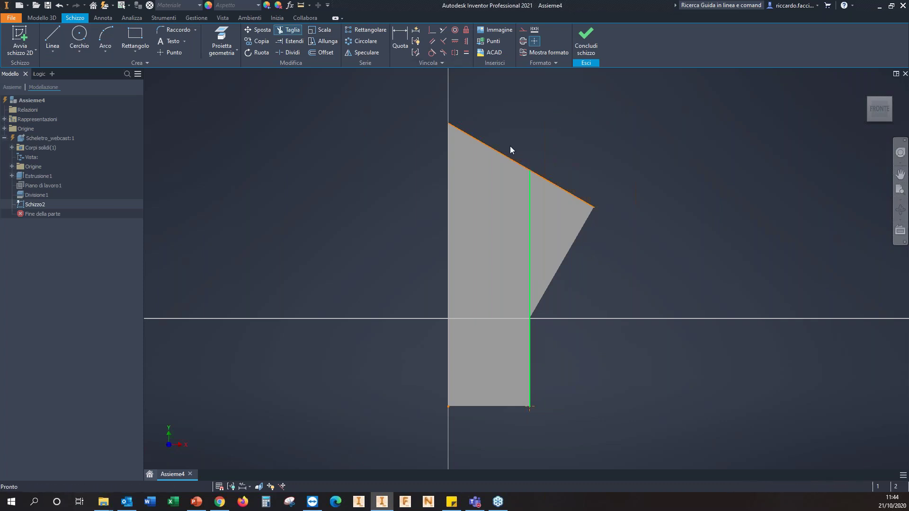
Convert the projected sloped edge to construction geometry and finish the sketch
{"action": "left_click", "coordinate": [523, 30]}
{"action": "key", "text": "F6"}
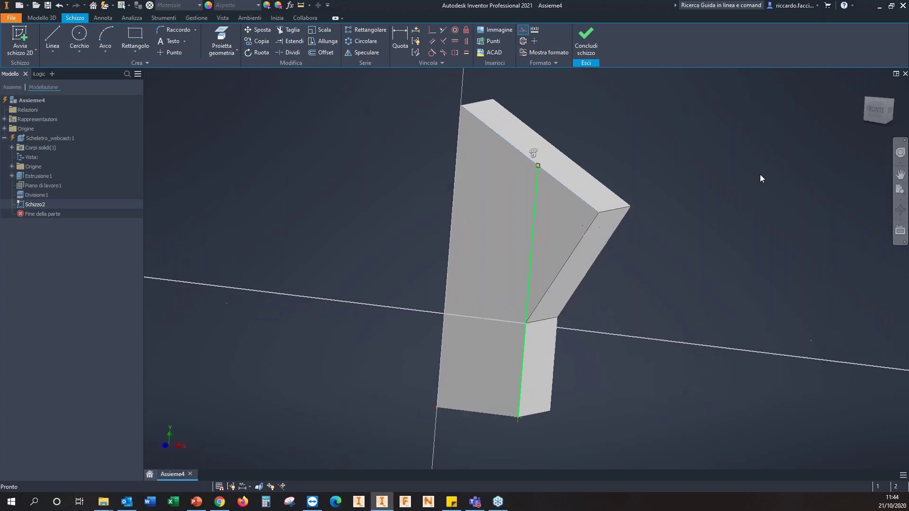
{"action": "key", "text": "F5"}
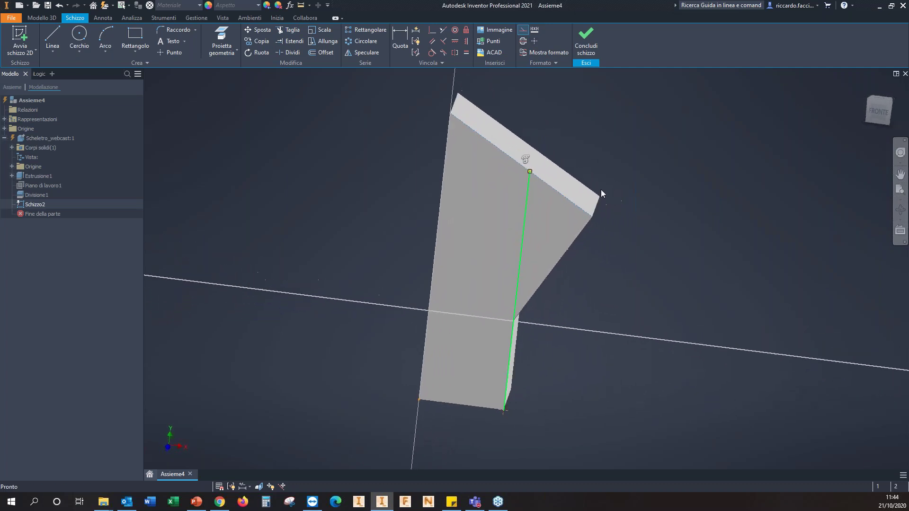
{"action": "left_click", "coordinate": [585, 43]}
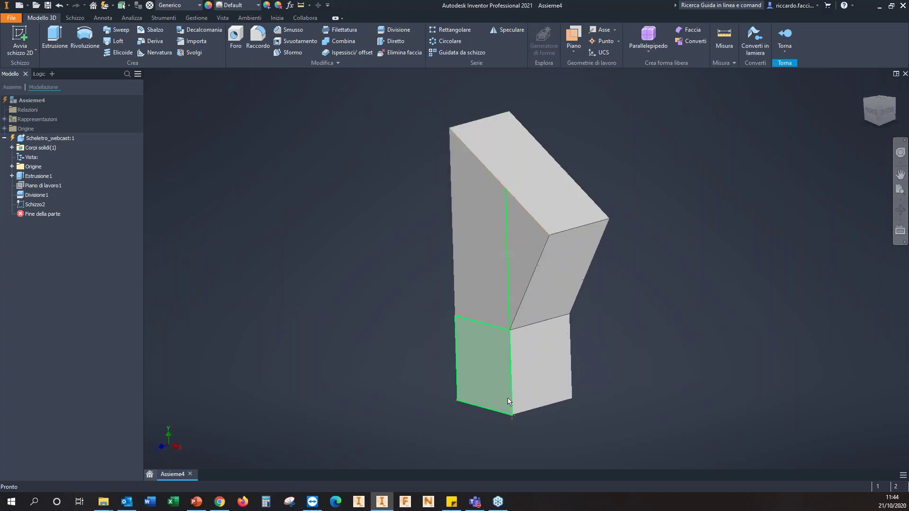
Create a work point on the opposite face where the short vertical edge's extension meets the sloped upper edge
{"action": "middle_click_drag", "start_coordinate": [508, 397], "coordinate": [544, 229], "text": "shift"}
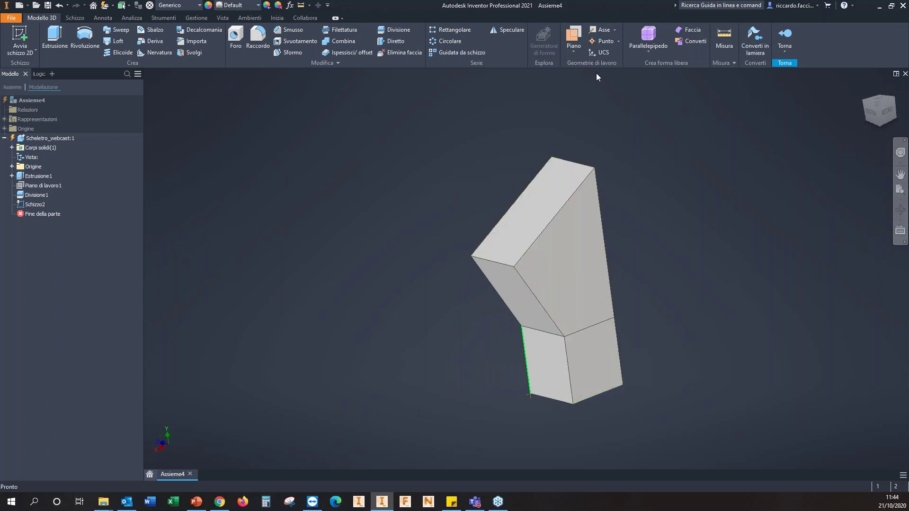
{"action": "left_click", "coordinate": [595, 43]}
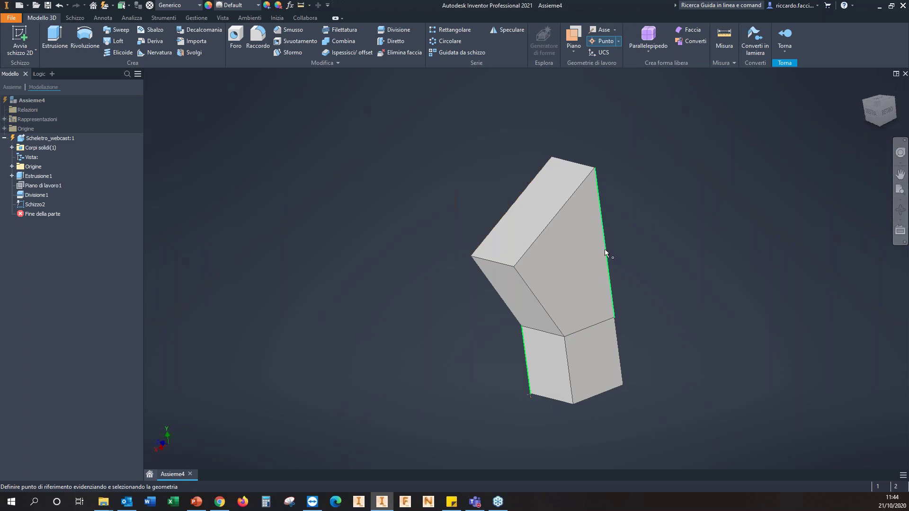
{"action": "left_click", "coordinate": [571, 386]}
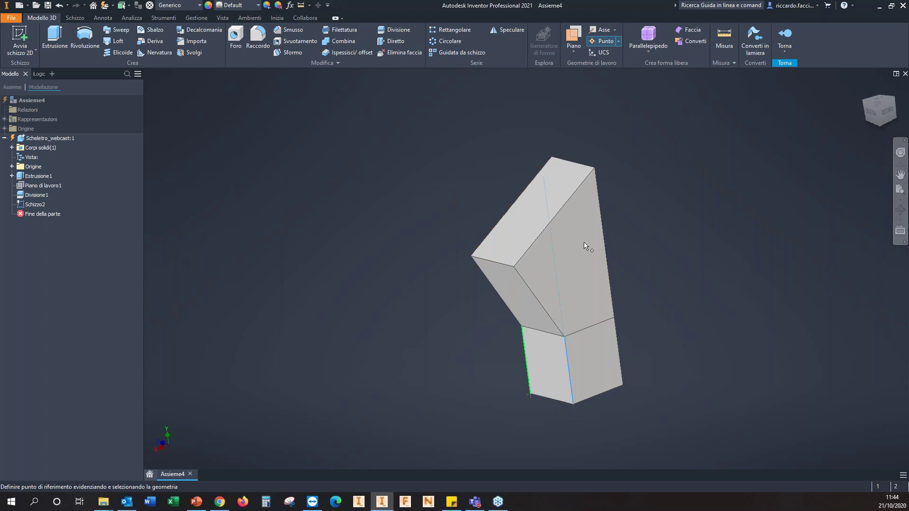
{"action": "left_click", "coordinate": [580, 200]}
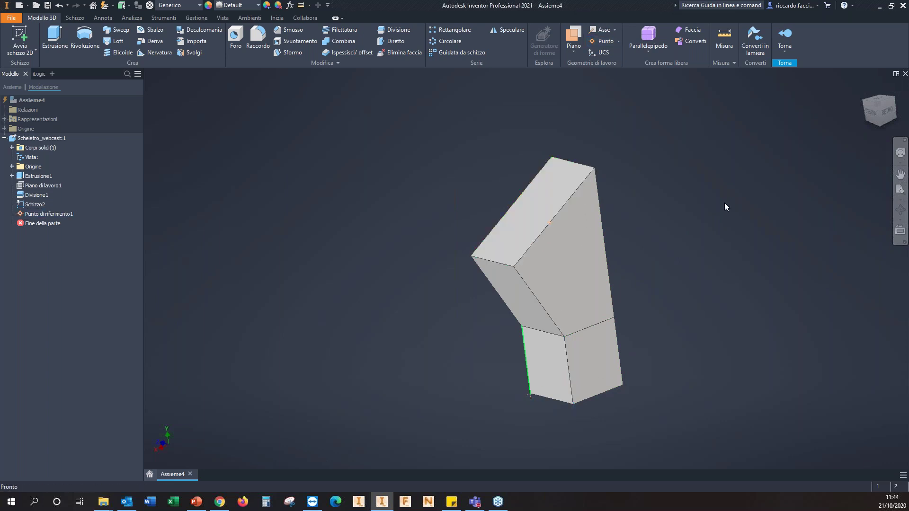
{"action": "key", "text": "F6"}
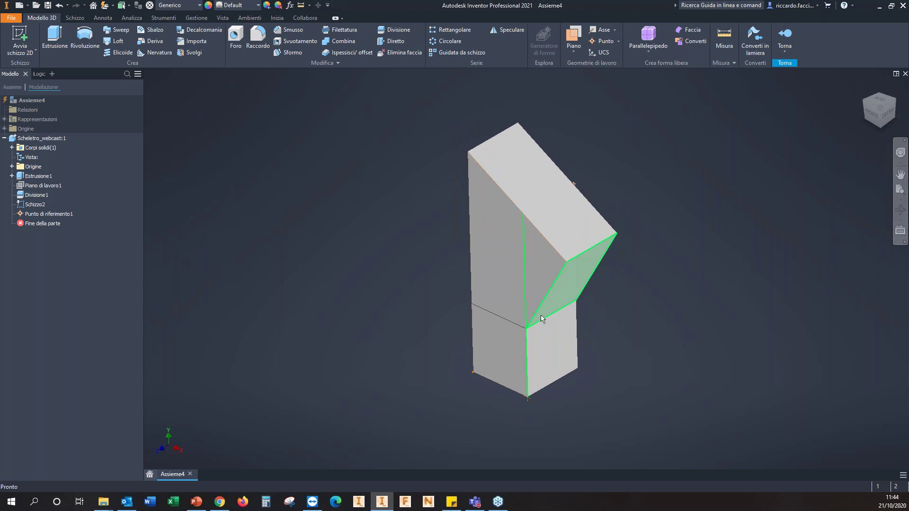
Return to the assembly and save it as TELAIO WEBCAST together with the modified skeleton part
{"action": "left_click", "coordinate": [785, 36]}
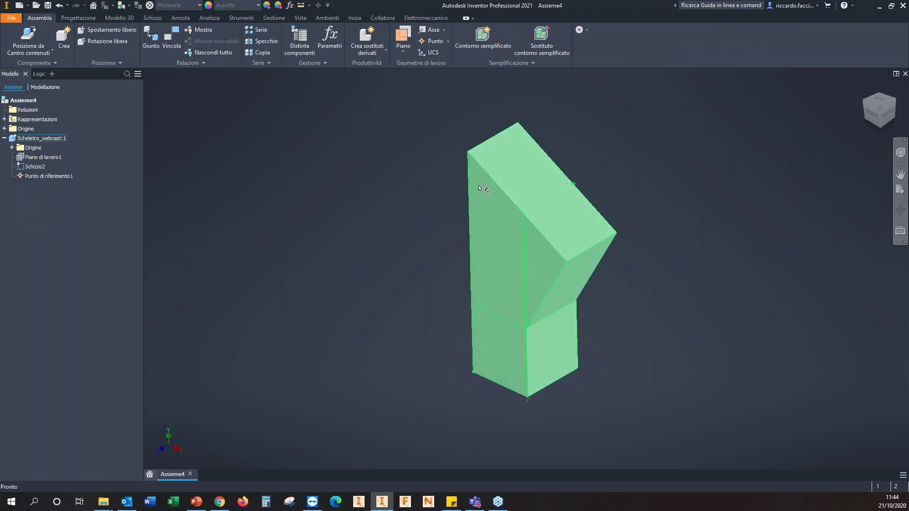
{"action": "left_click_drag", "start_coordinate": [507, 375], "coordinate": [507, 375]}
{"action": "left_click", "coordinate": [244, 246]}
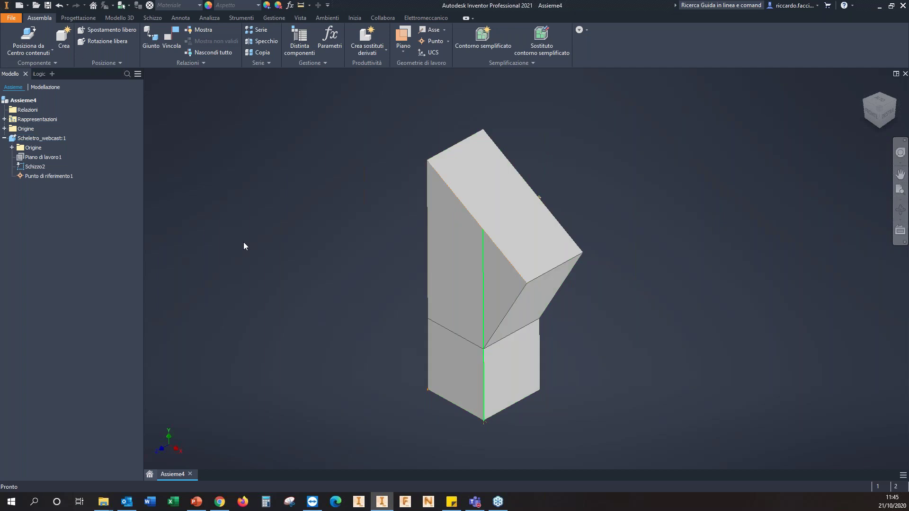
{"action": "left_click", "coordinate": [48, 5]}
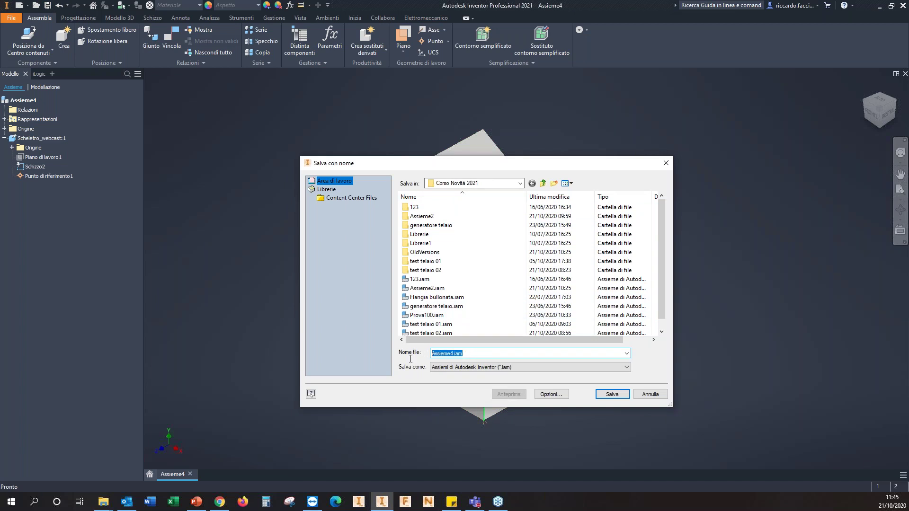
{"action": "type", "text": "TELAIO WEBCAST"}
{"action": "left_click", "coordinate": [611, 394]}
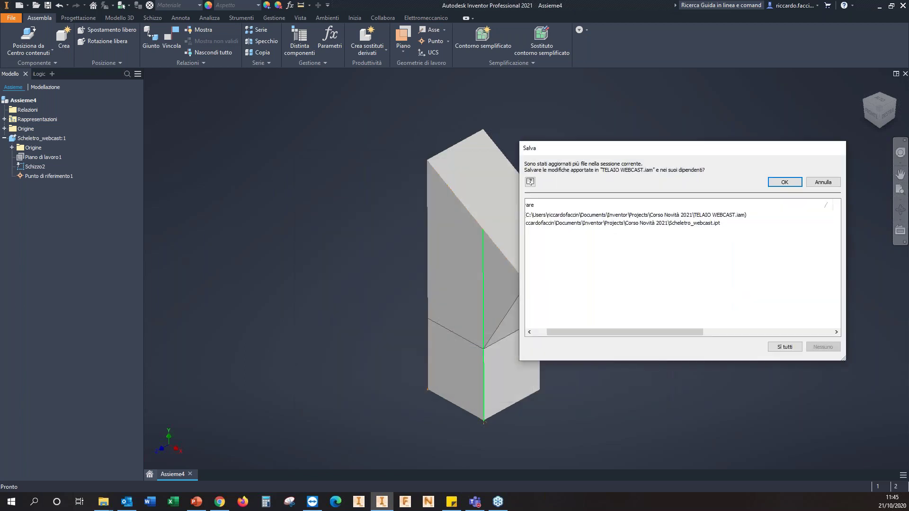
{"action": "left_click", "coordinate": [783, 182]}
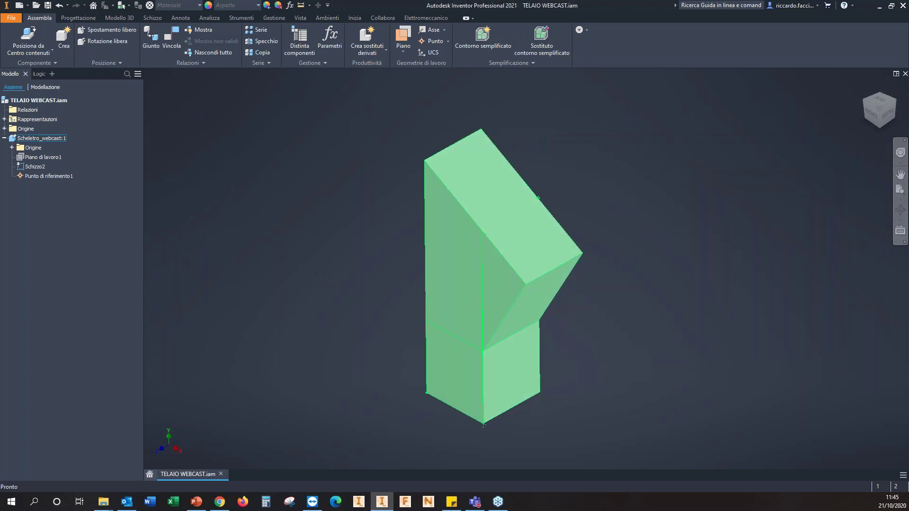
Start the Insert Frame command and try its properties floating, docked beside the model browser, and tabbed together with it
{"action": "left_click", "coordinate": [72, 21]}
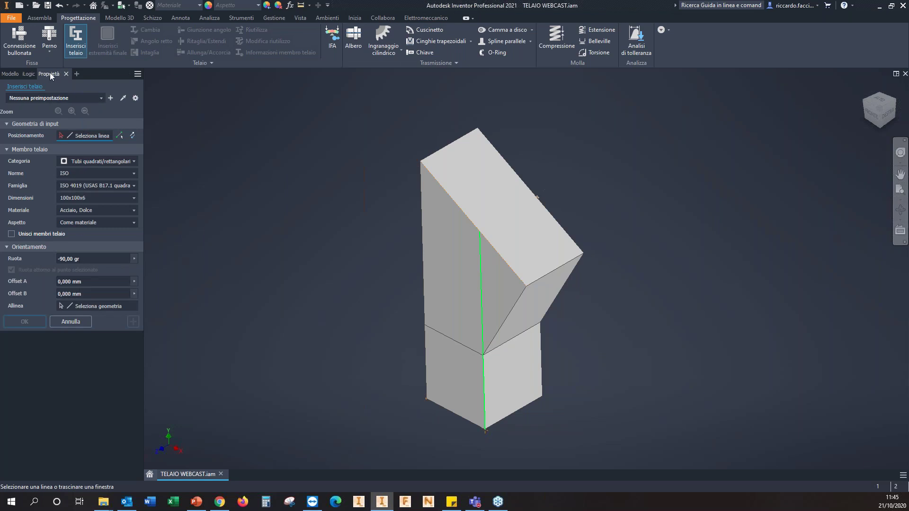
{"action": "left_click_drag", "start_coordinate": [51, 76], "coordinate": [279, 163]}
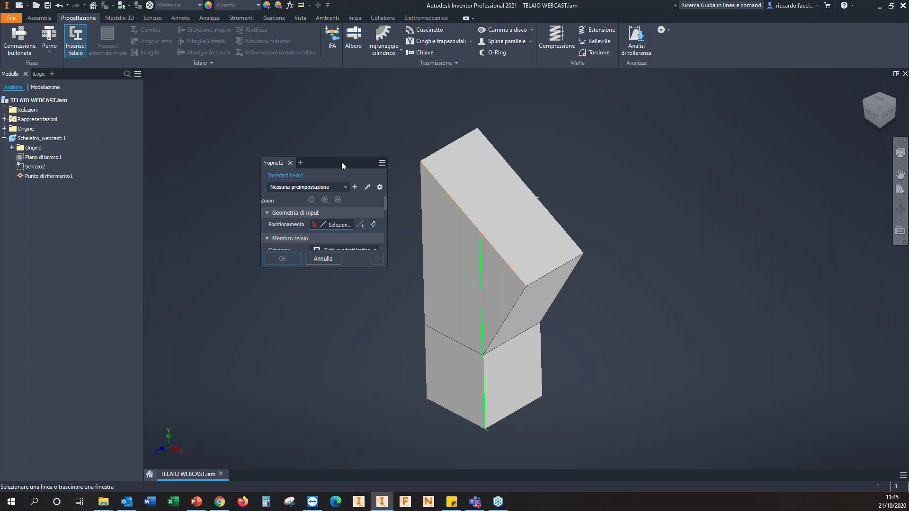
{"action": "left_click_drag", "start_coordinate": [342, 161], "coordinate": [138, 211]}
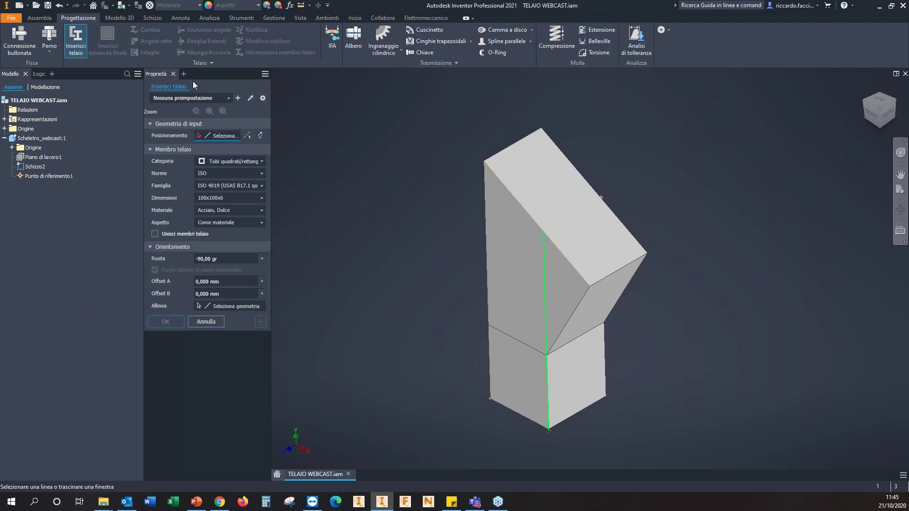
{"action": "left_click_drag", "start_coordinate": [157, 72], "coordinate": [57, 76]}
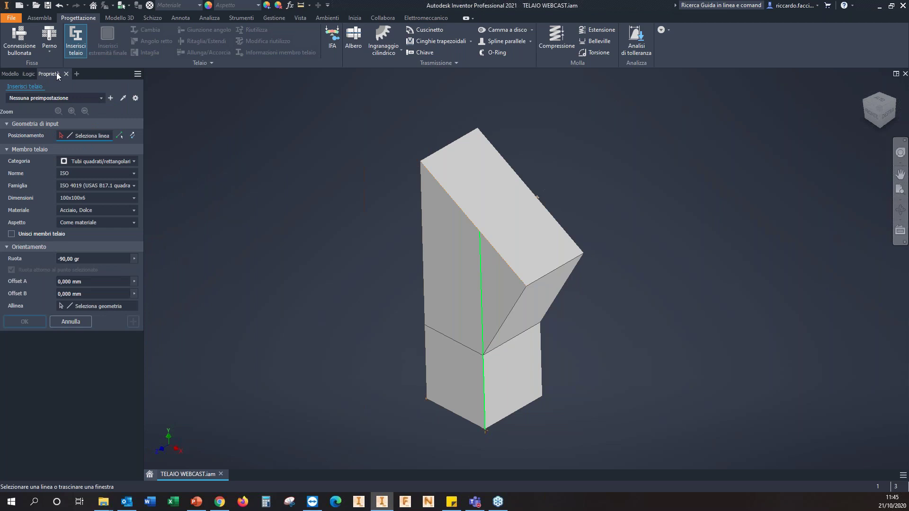
{"action": "left_click", "coordinate": [10, 74]}
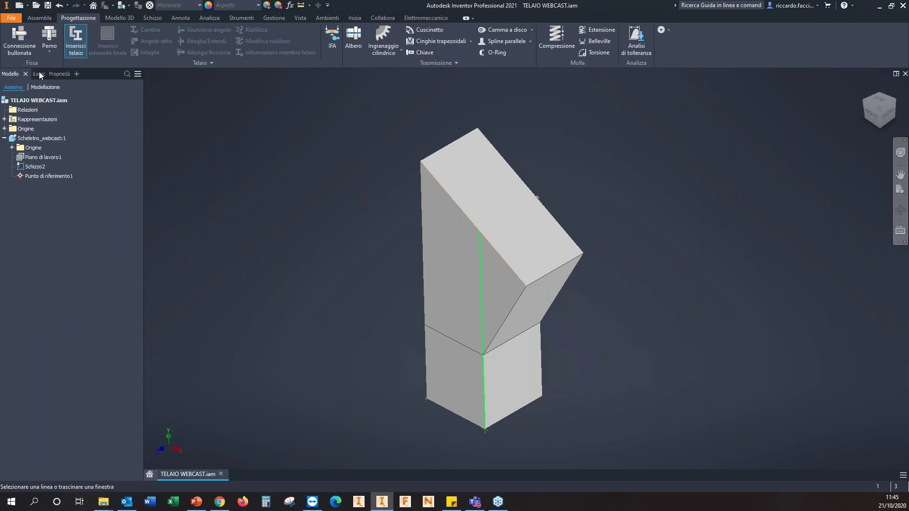
{"action": "left_click", "coordinate": [64, 73]}
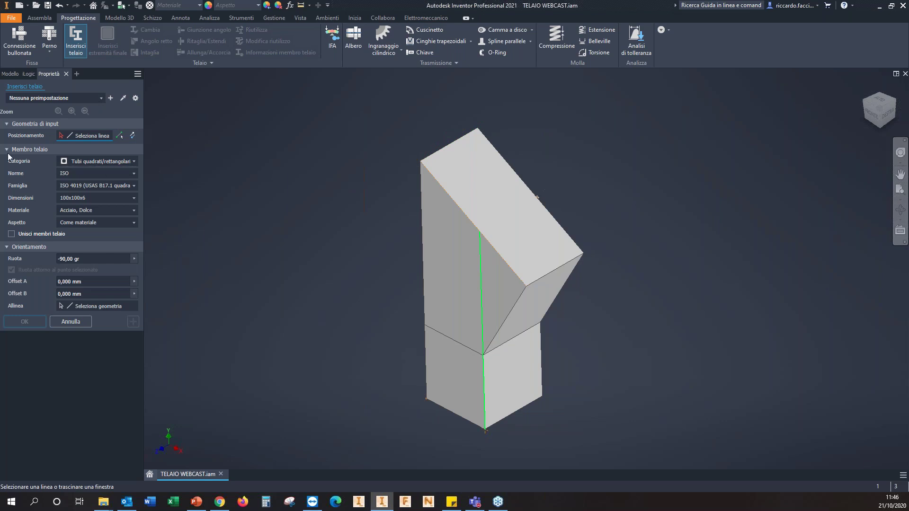
Try the Angoli, Travi a doppia T and Tubi circolari member categories and look through the available standards and sizes
{"action": "left_click", "coordinate": [114, 162]}
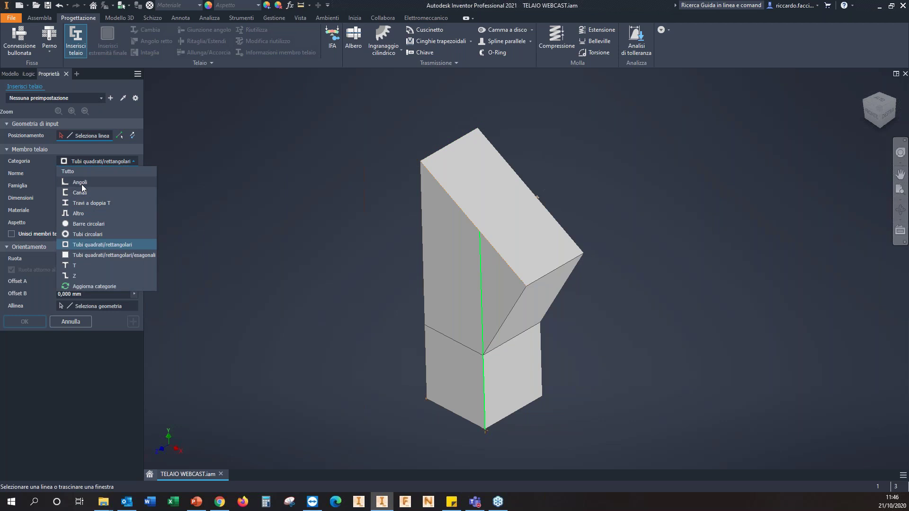
{"action": "left_click", "coordinate": [82, 183]}
{"action": "left_click", "coordinate": [84, 159]}
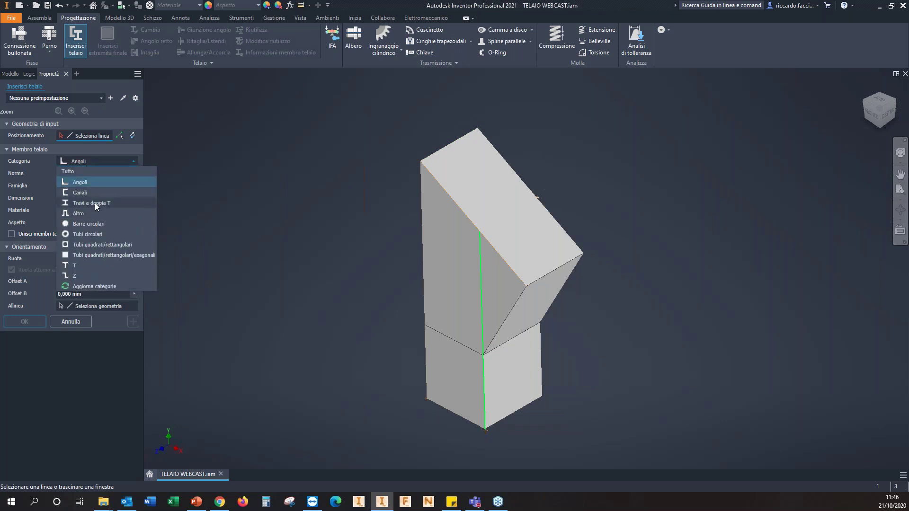
{"action": "left_click", "coordinate": [95, 202]}
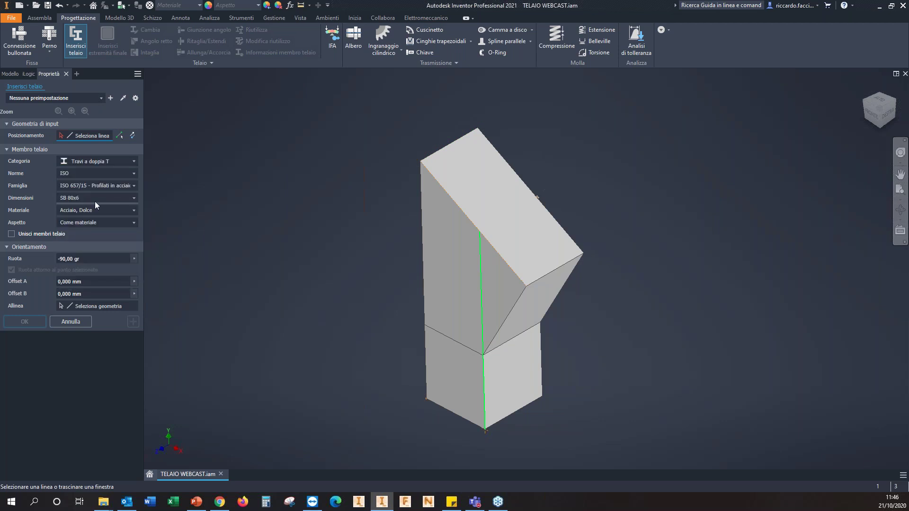
{"action": "left_click", "coordinate": [109, 161]}
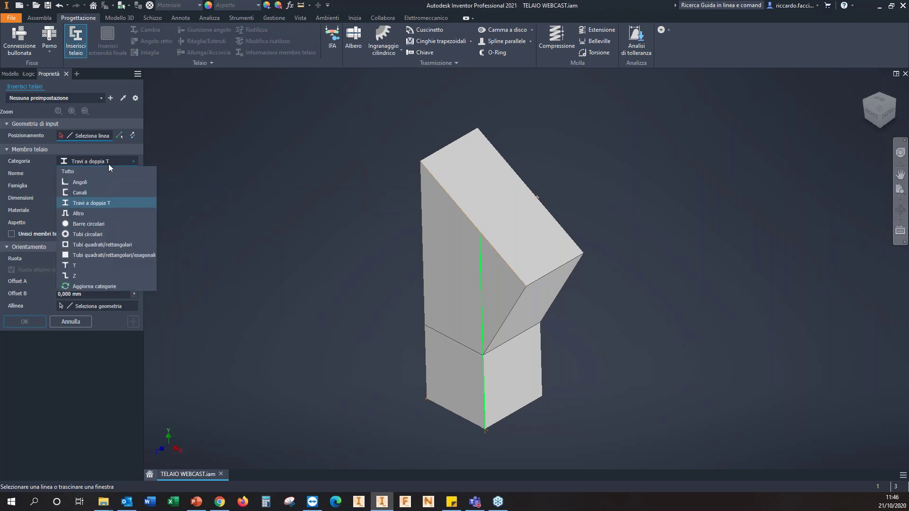
{"action": "left_click", "coordinate": [95, 233]}
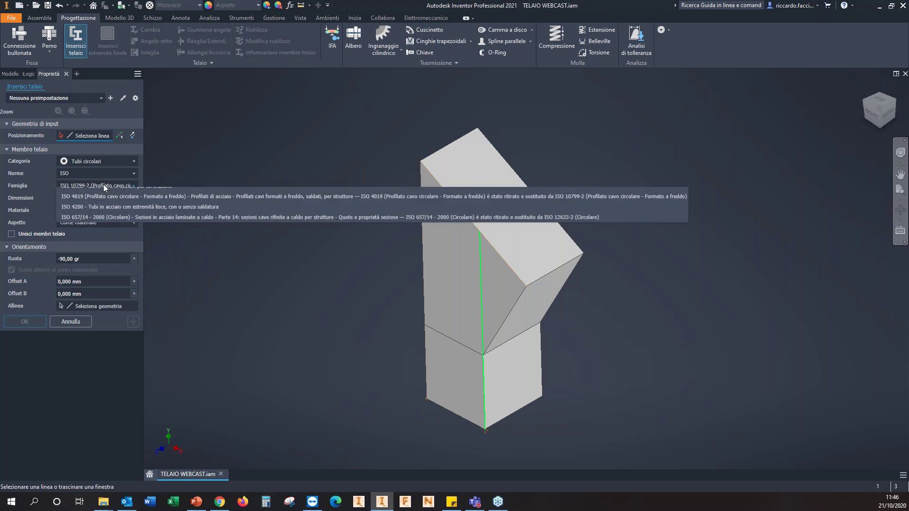
{"action": "left_click", "coordinate": [89, 176]}
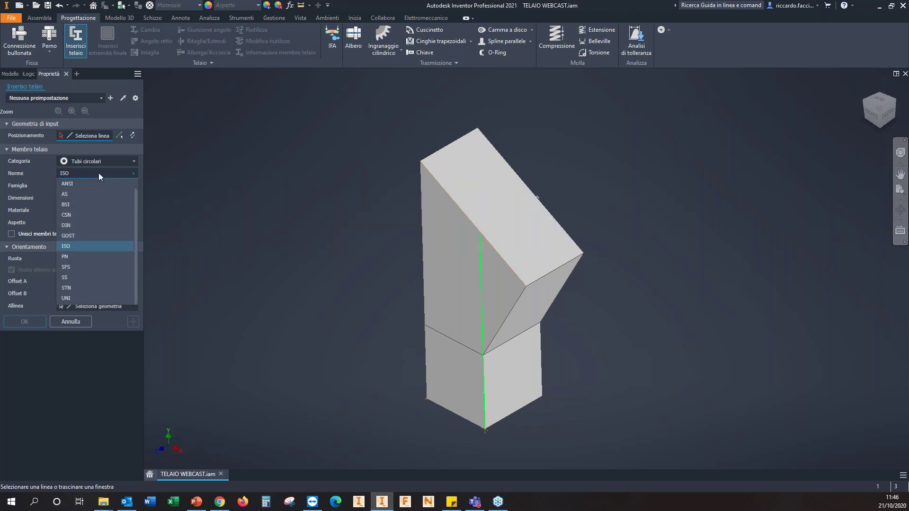
{"action": "left_click", "coordinate": [98, 173]}
{"action": "left_click", "coordinate": [122, 197]}
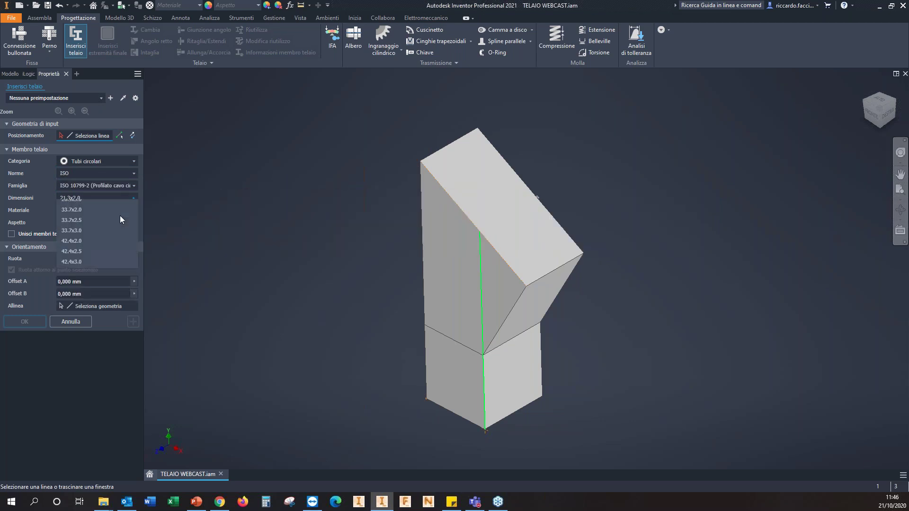
{"action": "left_click", "coordinate": [117, 198]}
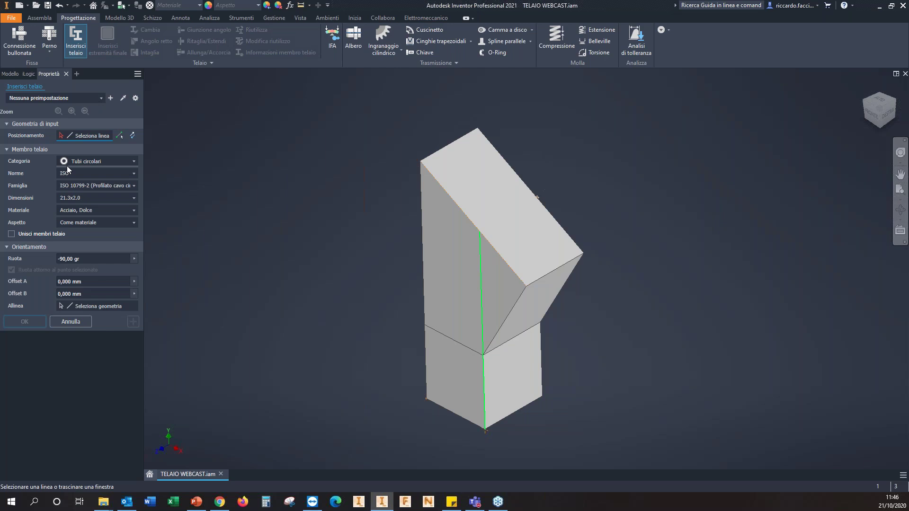
Load the WEBCAST 21_10 ISO 4019 preset and place a member on the highest short edge of the sloped face
{"action": "left_click", "coordinate": [101, 98]}
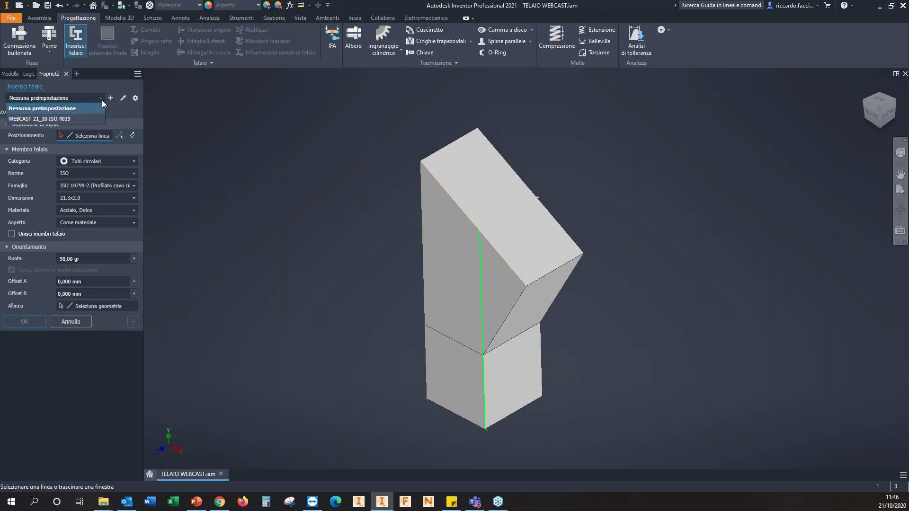
{"action": "left_click", "coordinate": [38, 119]}
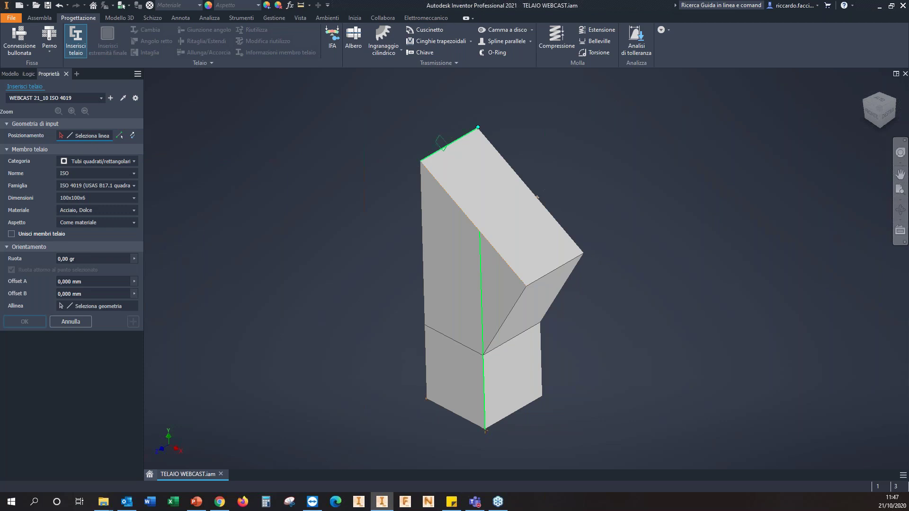
{"action": "left_click", "coordinate": [440, 142]}
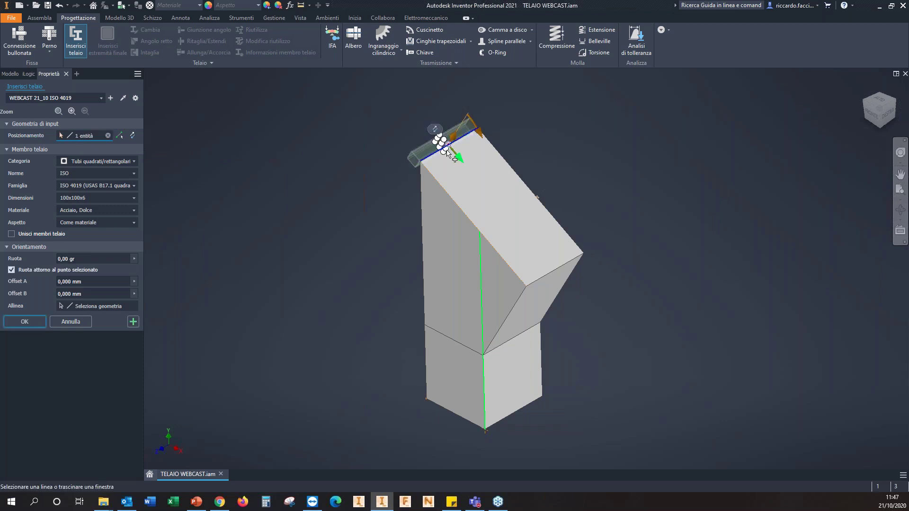
Move the member's insertion point to the other upper corner of the section so the tube lies inside the skeleton
{"action": "scroll", "coordinate": [536, 197], "scroll_direction": "down", "scroll_amount": 4}
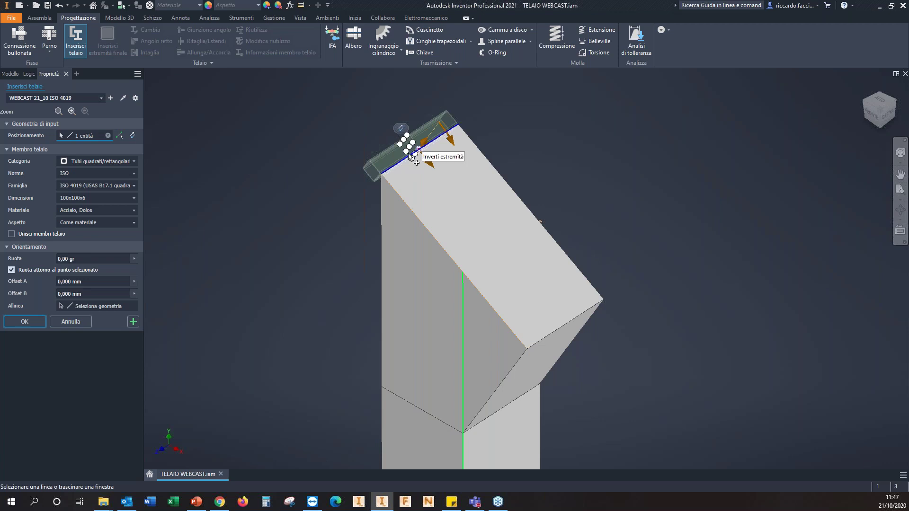
{"action": "left_click", "coordinate": [58, 112]}
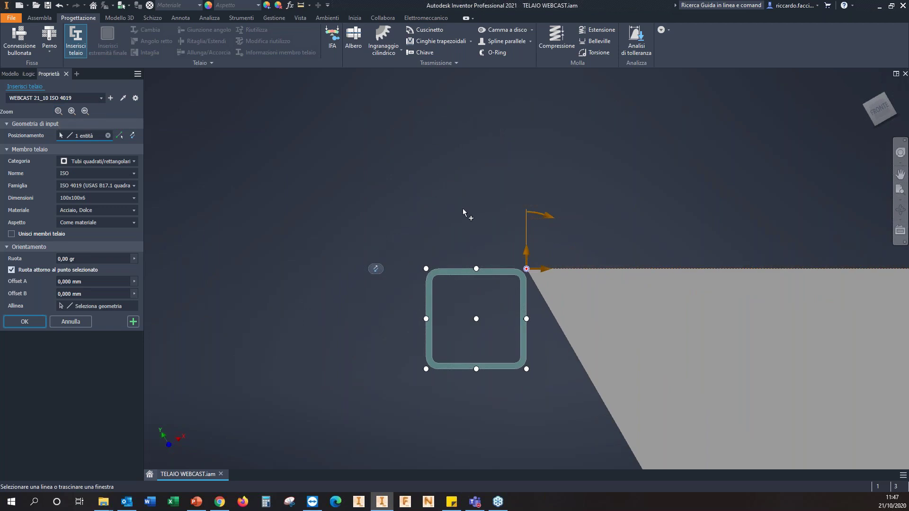
{"action": "left_click", "coordinate": [426, 269]}
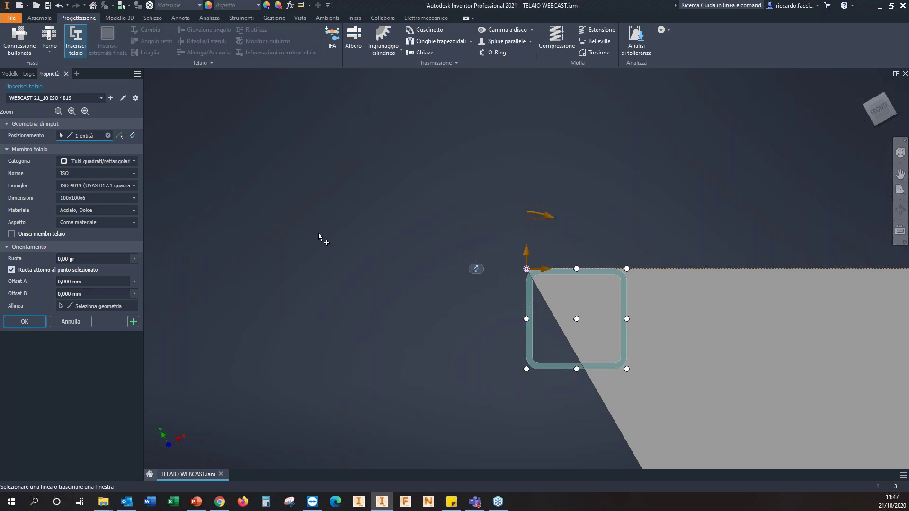
{"action": "left_click", "coordinate": [84, 111]}
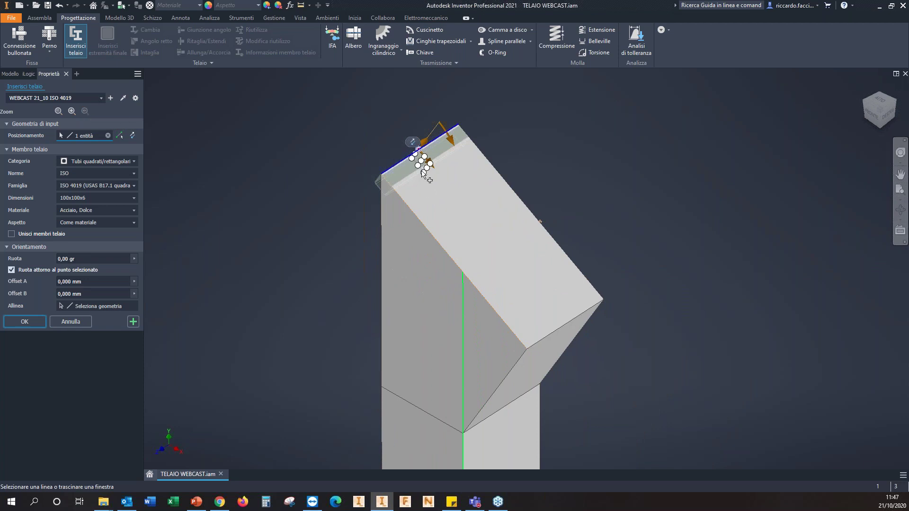
Add the three remaining edges of the sloped face and create the four members with the proposed frame, skeleton and member file names
{"action": "left_click", "coordinate": [429, 234]}
{"action": "left_click", "coordinate": [570, 324]}
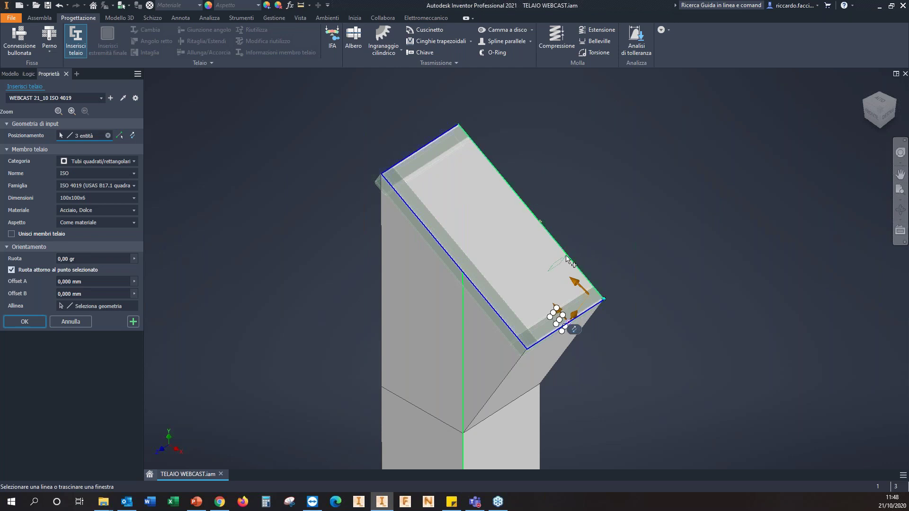
{"action": "left_click", "coordinate": [567, 259]}
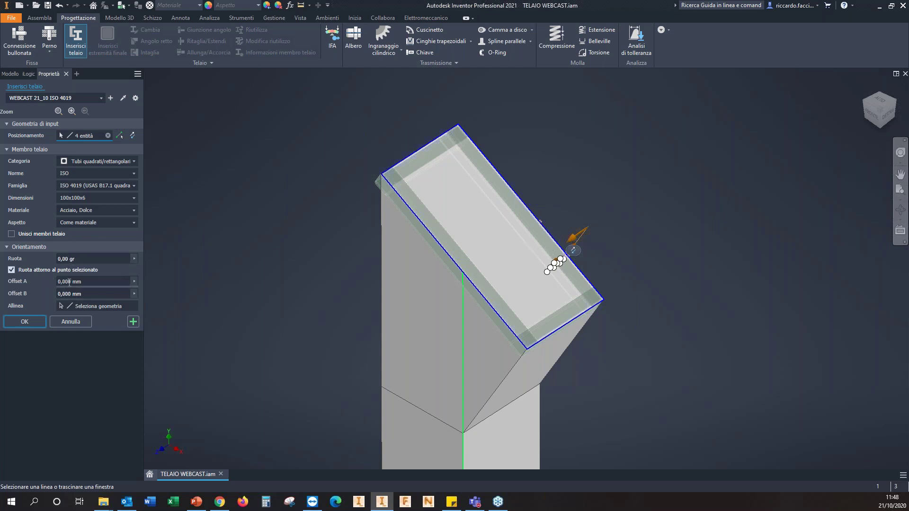
{"action": "left_click", "coordinate": [40, 320]}
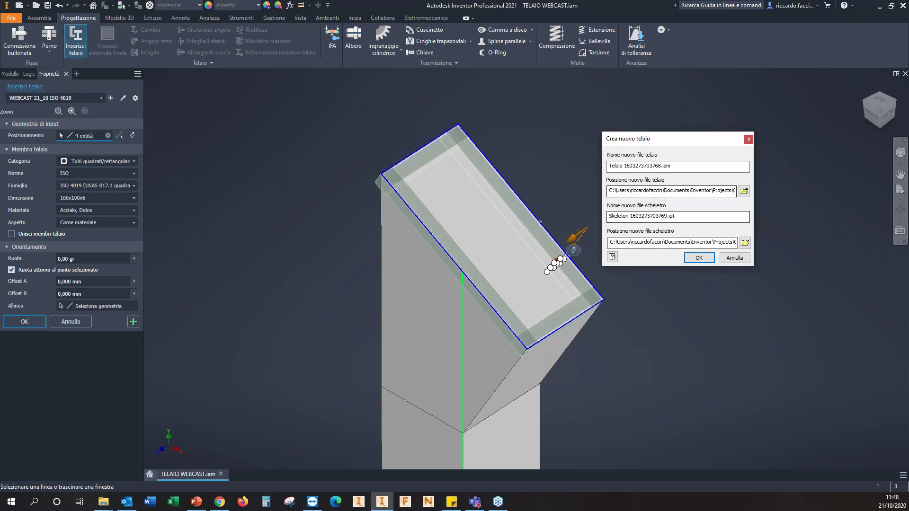
{"action": "left_click", "coordinate": [610, 167]}
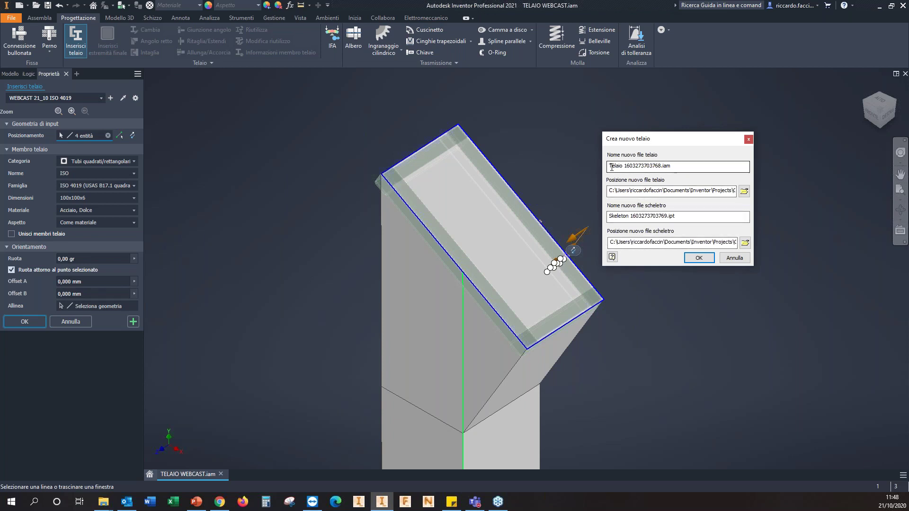
{"action": "left_click", "coordinate": [689, 260]}
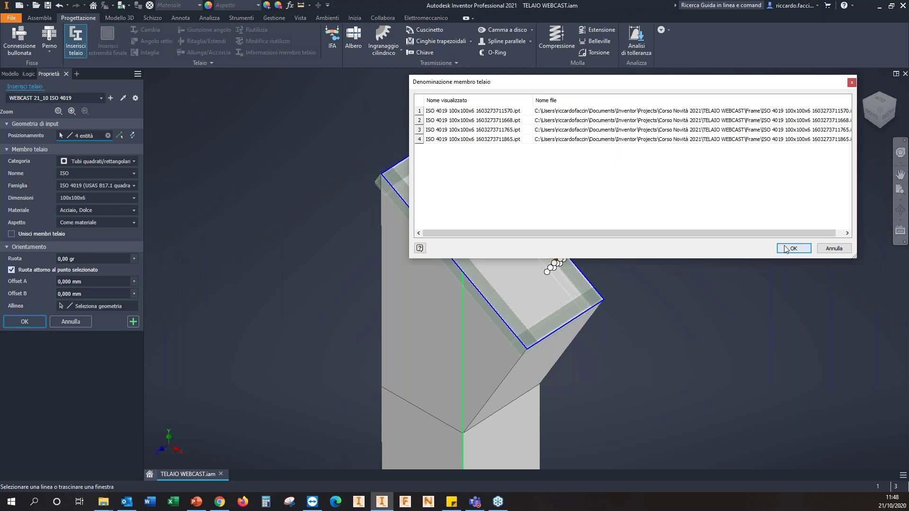
{"action": "left_click", "coordinate": [783, 250]}
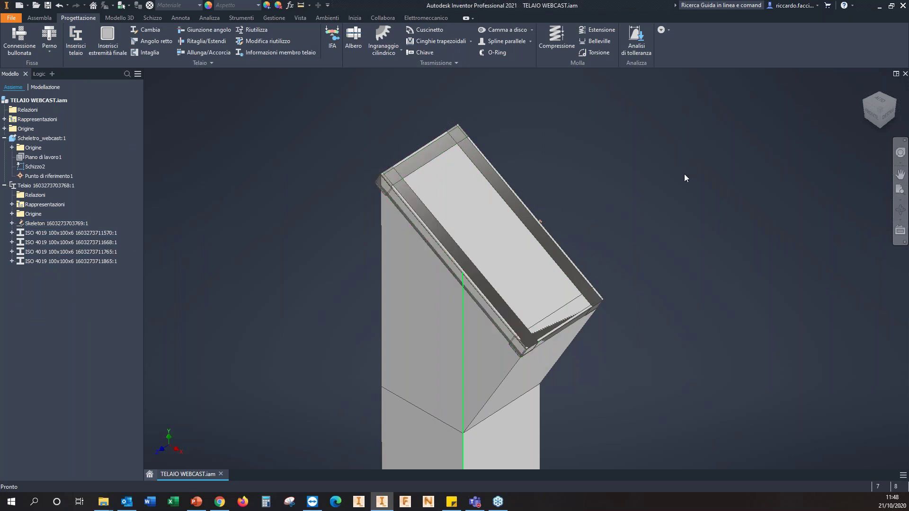
Start inserting more frame members and turn off edge selection (Seleziona spigoli) in the command options
{"action": "key", "text": "F5"}
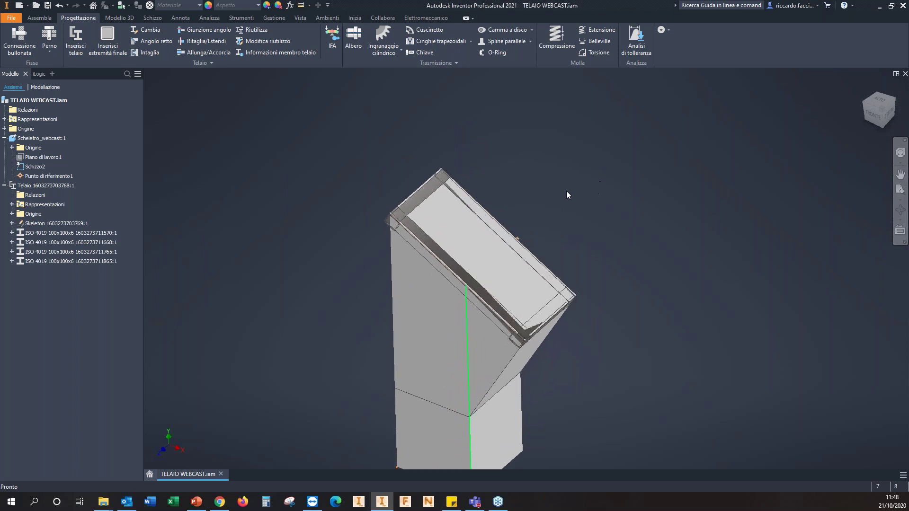
{"action": "key", "text": "F5"}
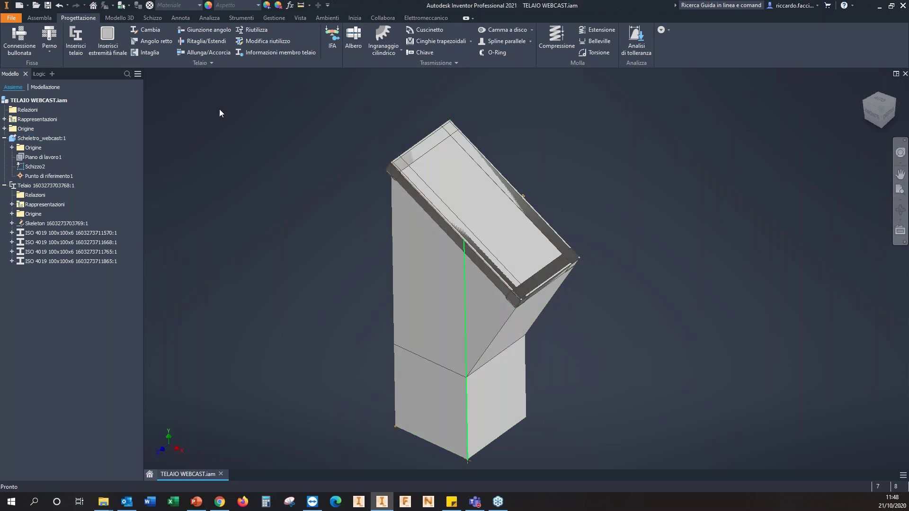
{"action": "left_click", "coordinate": [75, 37]}
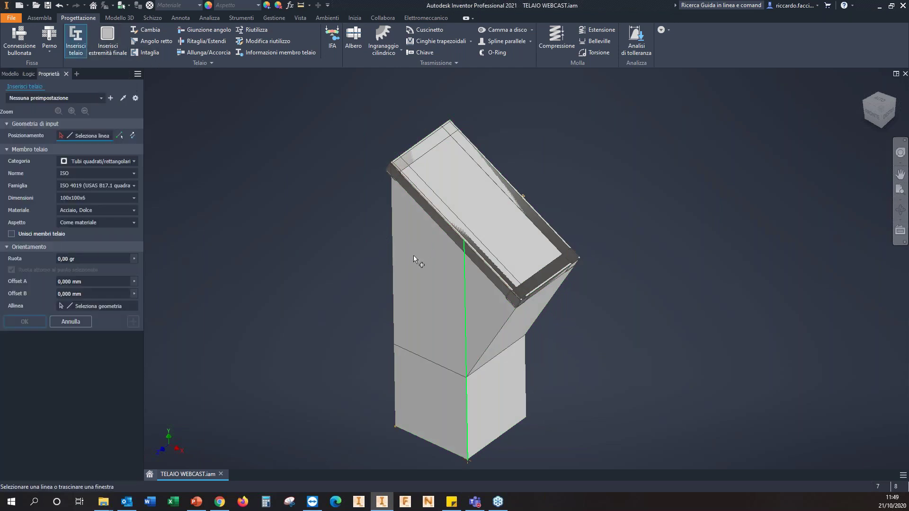
{"action": "left_click", "coordinate": [139, 73]}
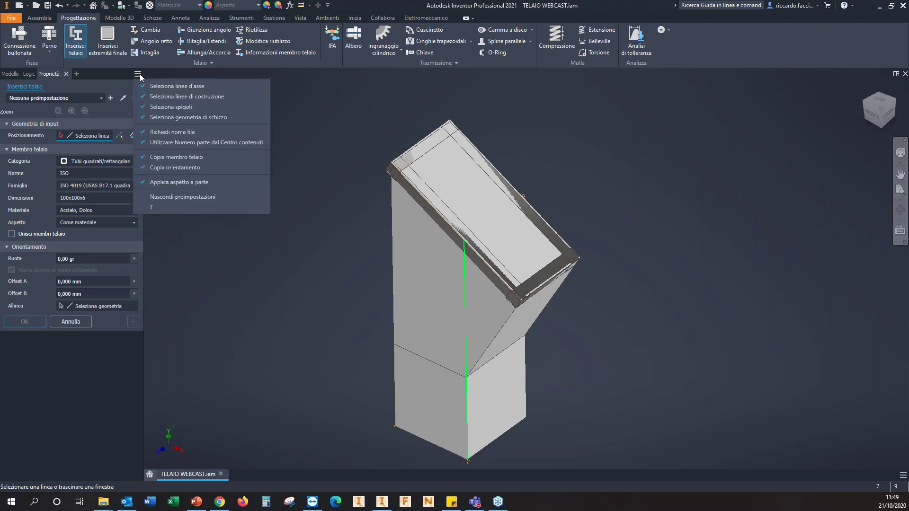
{"action": "left_click", "coordinate": [142, 108]}
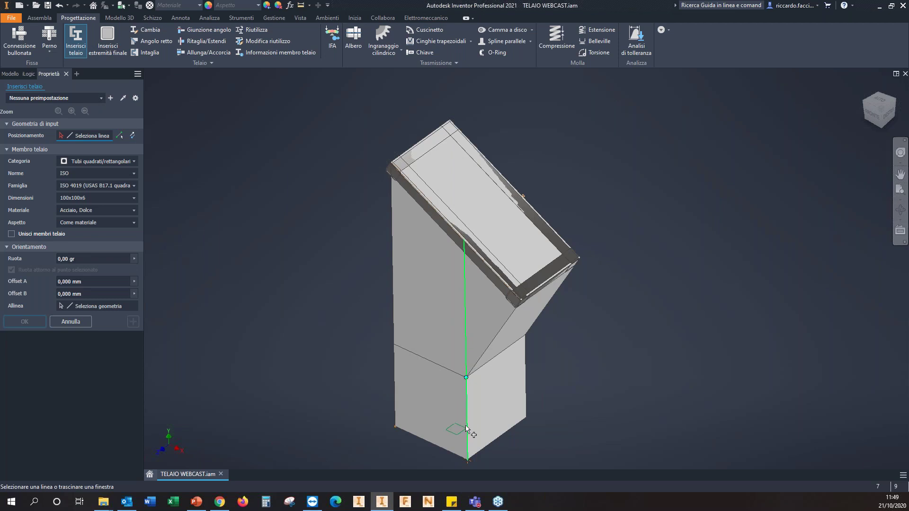
Insert an ISO 4019 100x100x6 square tube along the long vertical sketch line and keep the command active for further members
{"action": "left_click", "coordinate": [465, 308]}
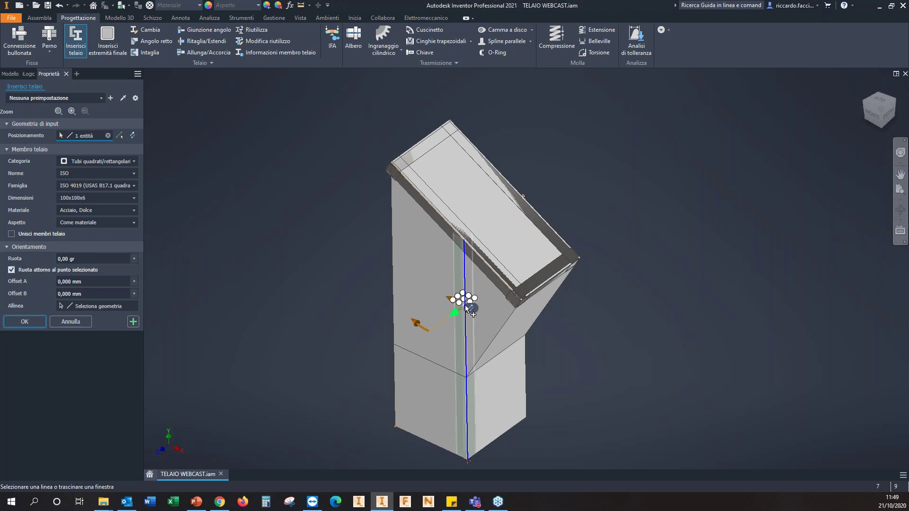
{"action": "middle_click_drag", "start_coordinate": [466, 308], "coordinate": [523, 310], "text": "shift"}
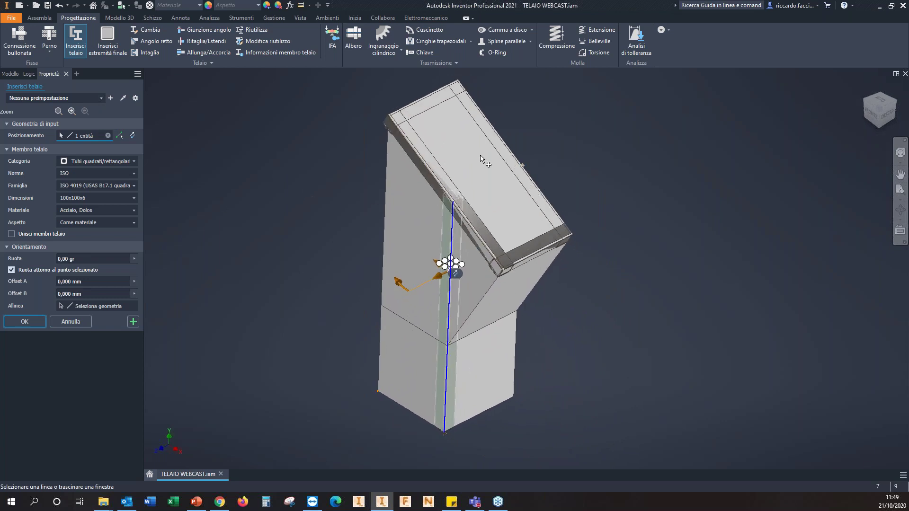
{"action": "left_click", "coordinate": [137, 322]}
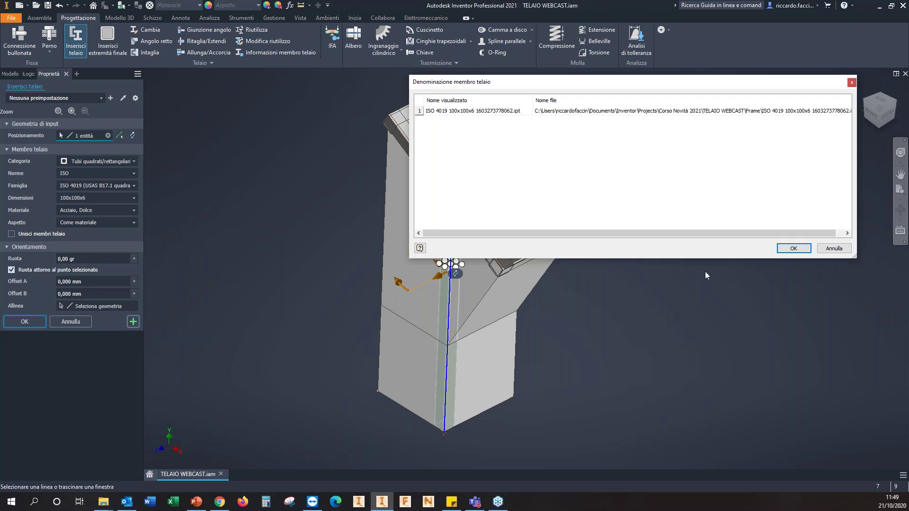
{"action": "left_click", "coordinate": [793, 248]}
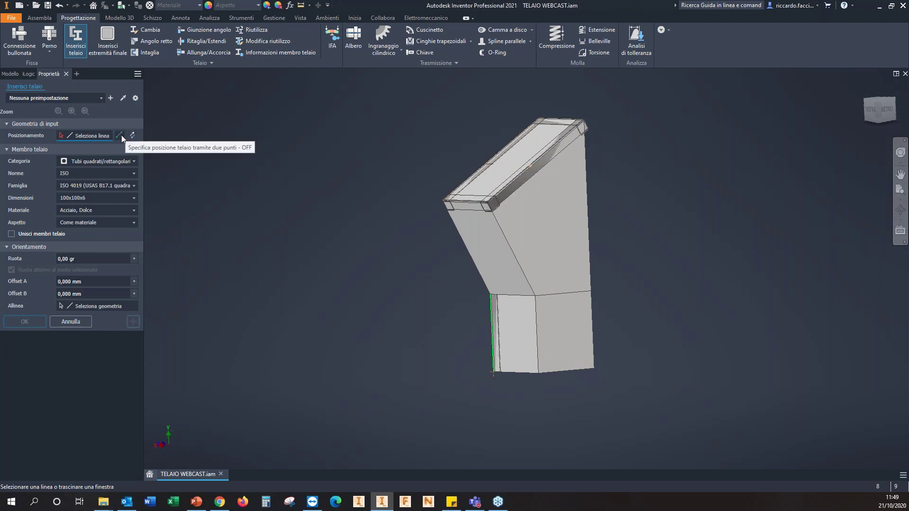
Define a 100x100x6 member by two points, from the midpoint of the sloped face's long edge to the skeleton's bottom corner
{"action": "left_click", "coordinate": [121, 136]}
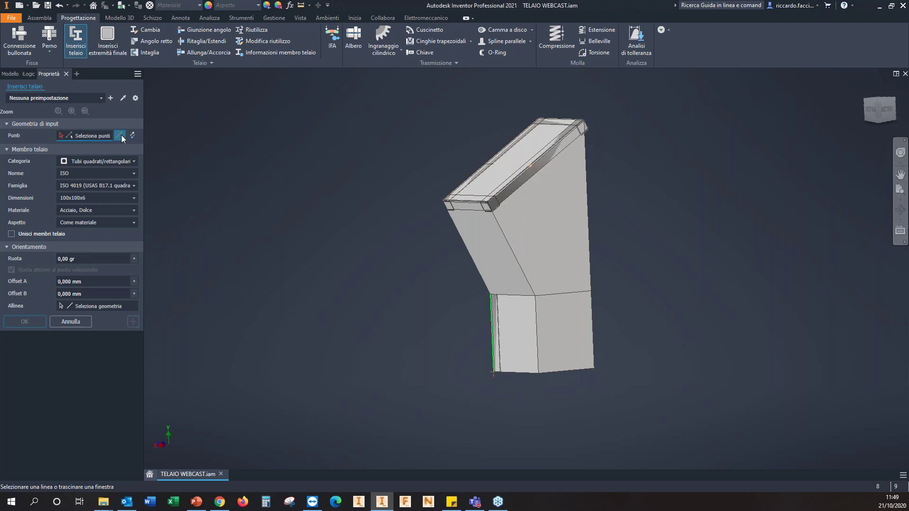
{"action": "left_click", "coordinate": [531, 164]}
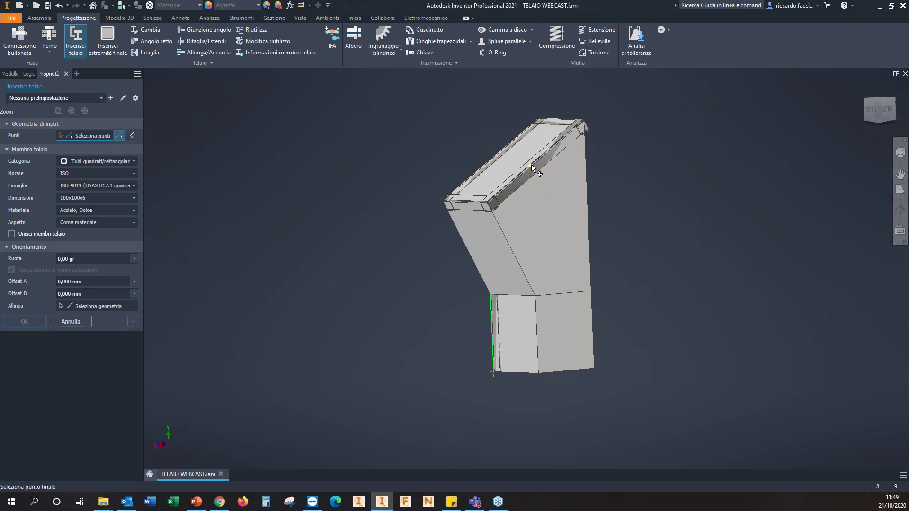
{"action": "left_click", "coordinate": [539, 374]}
{"action": "key", "text": "F6"}
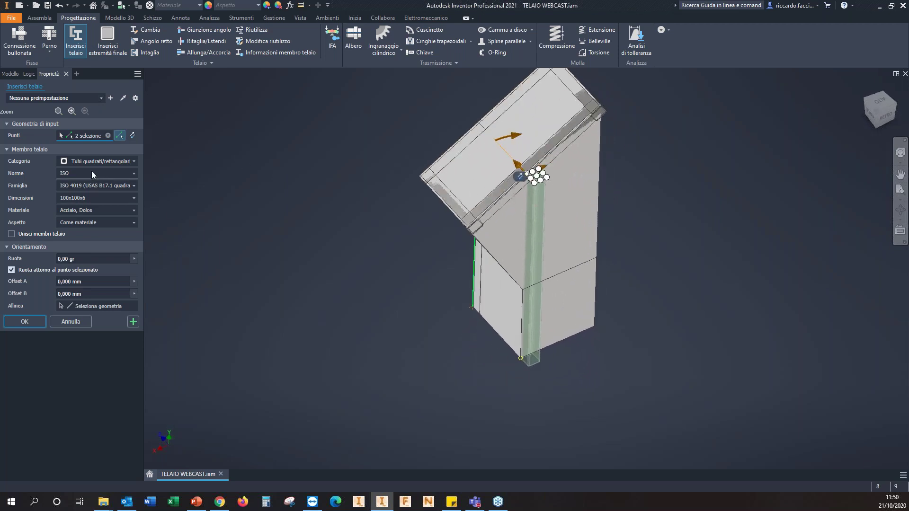
Set the two-point member's insertion point to the section corner that puts the tube inside the skeleton, and create the member
{"action": "left_click", "coordinate": [60, 111]}
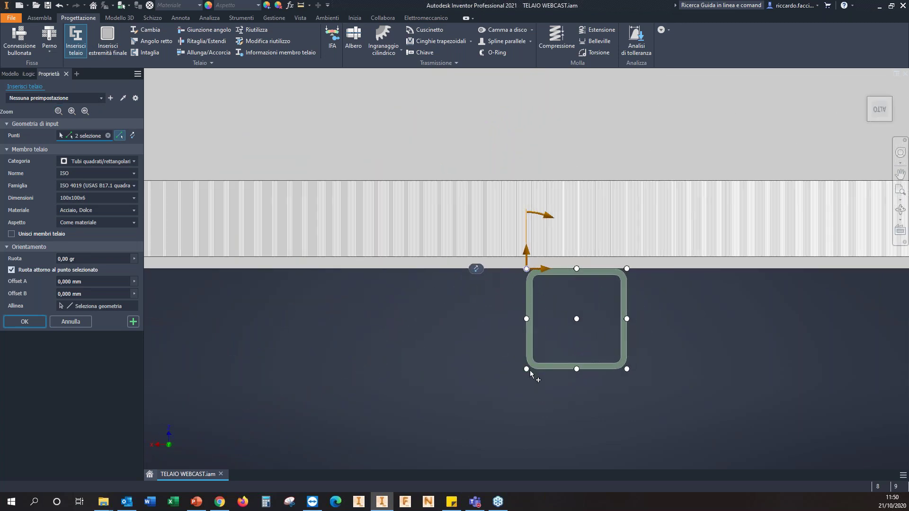
{"action": "left_click", "coordinate": [527, 370]}
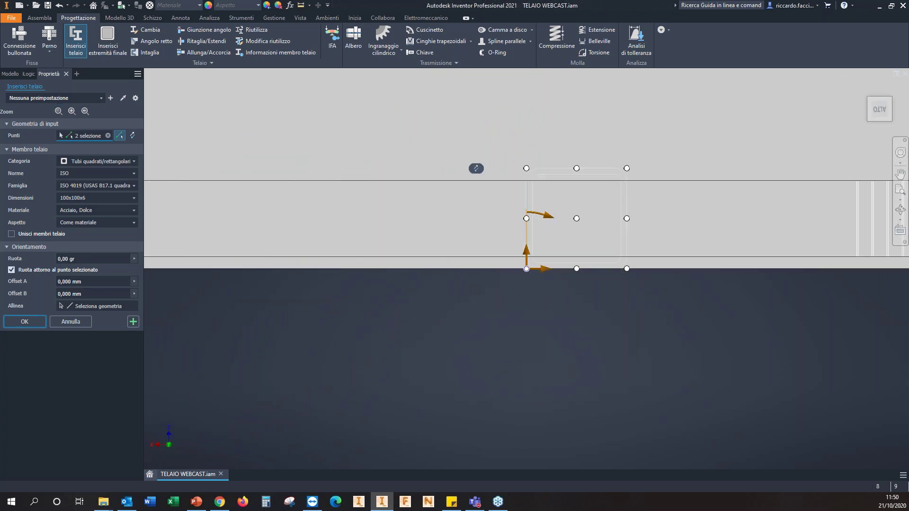
{"action": "left_click", "coordinate": [86, 112]}
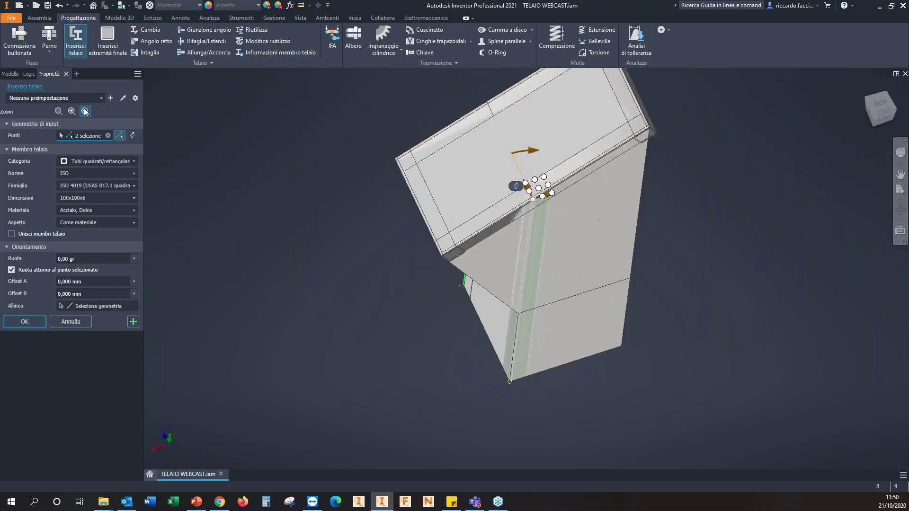
{"action": "left_click", "coordinate": [135, 324]}
{"action": "left_click", "coordinate": [783, 248]}
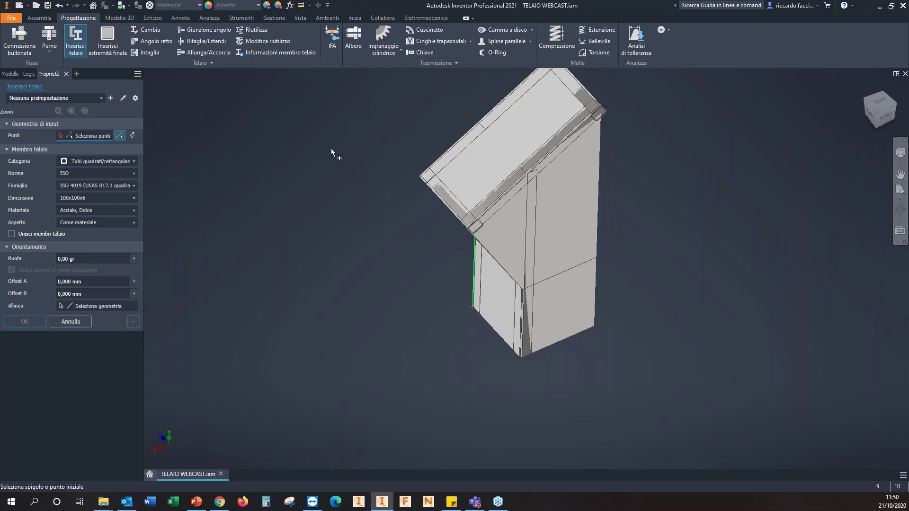
{"action": "left_click", "coordinate": [120, 135]}
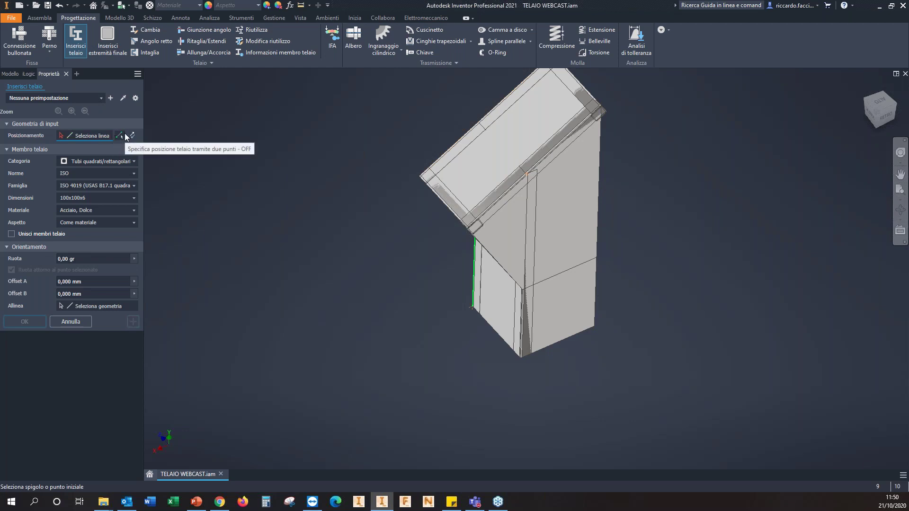
{"action": "left_click", "coordinate": [137, 75]}
{"action": "key", "text": "Escape"}
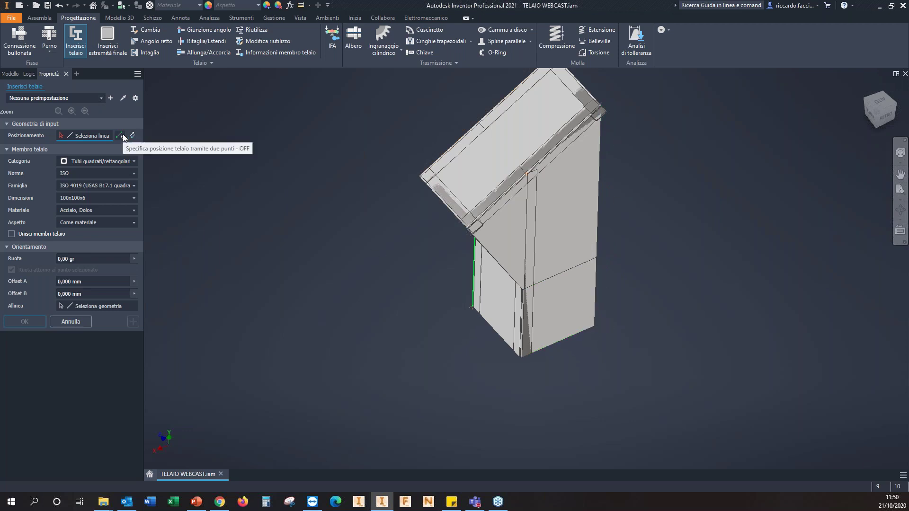
{"action": "left_click", "coordinate": [123, 136]}
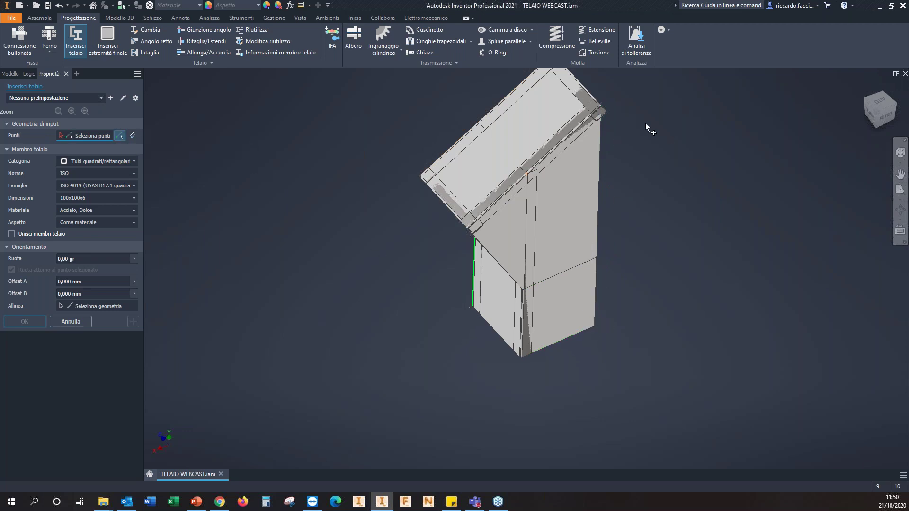
Create a two-point tube from the sloped face's upper corner to the bottom corner below it, with the insertion point keeping it inside the skeleton
{"action": "left_click", "coordinate": [598, 106]}
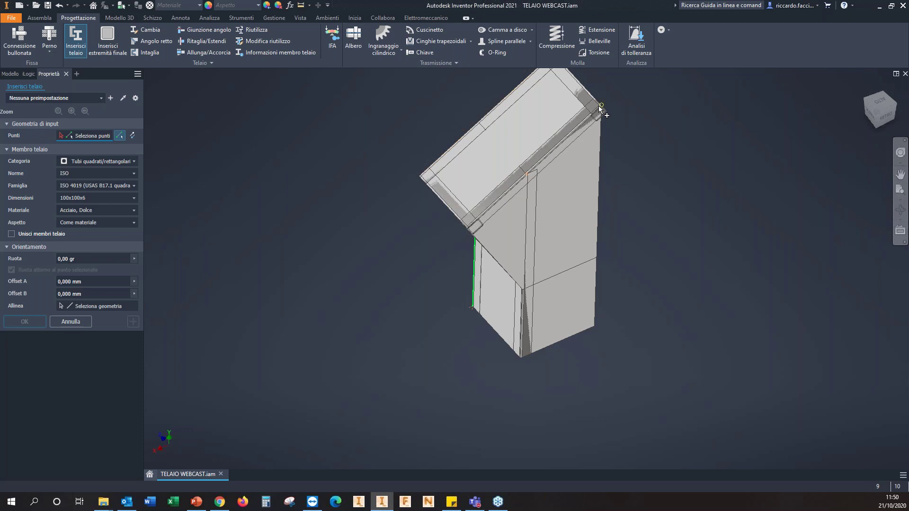
{"action": "left_click", "coordinate": [596, 326]}
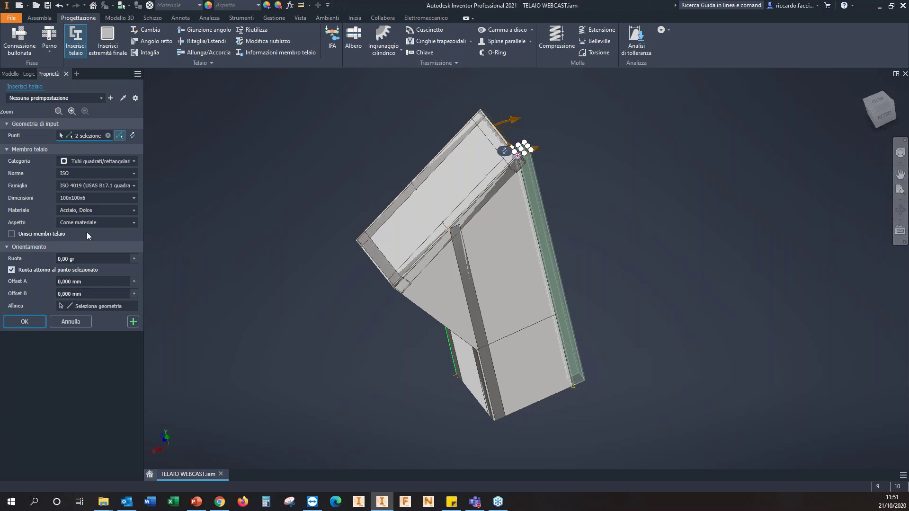
{"action": "left_click", "coordinate": [58, 112]}
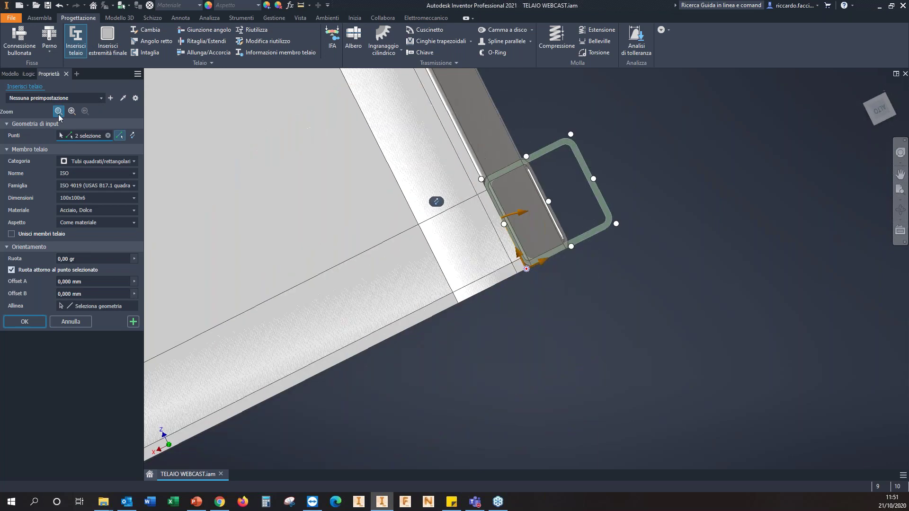
{"action": "left_click", "coordinate": [628, 269]}
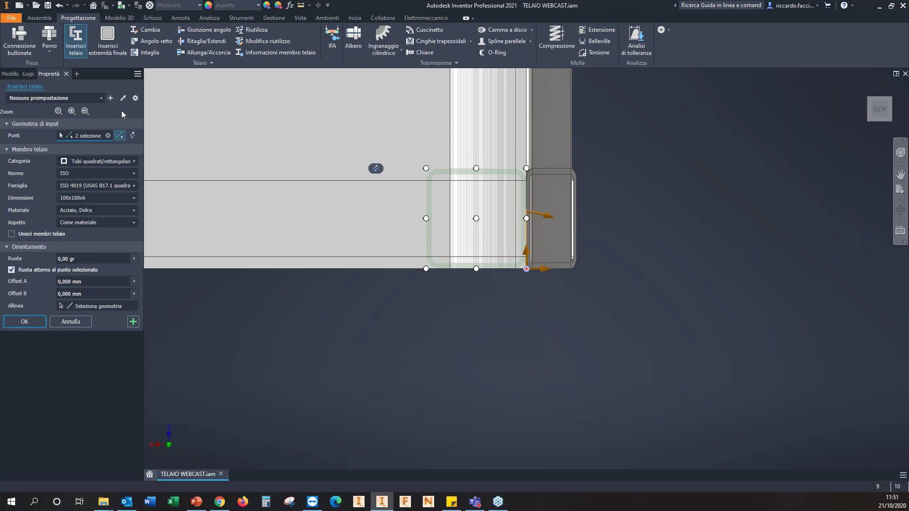
{"action": "left_click", "coordinate": [85, 112]}
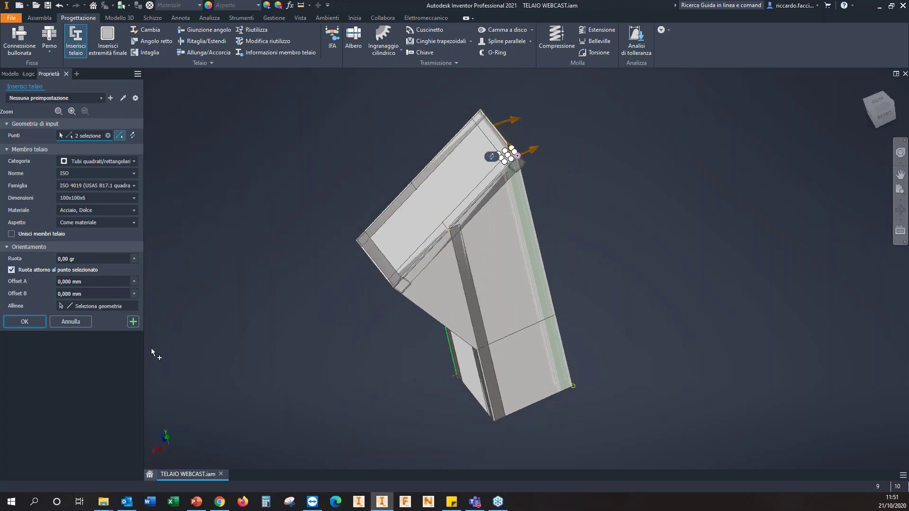
{"action": "left_click", "coordinate": [137, 322]}
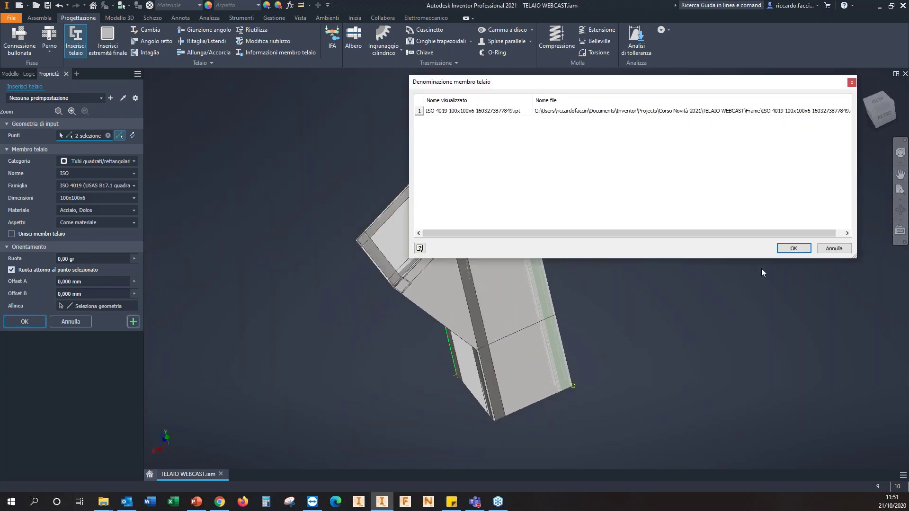
{"action": "left_click", "coordinate": [793, 248]}
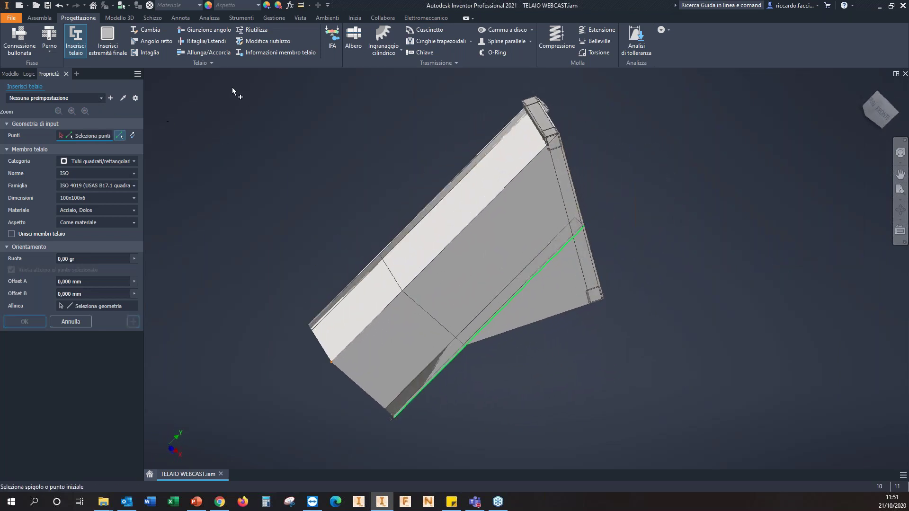
Create the matching two-point tube at the skeleton's other tall rear corner, shifting its insertion point so the section lies inside
{"action": "left_click", "coordinate": [558, 132]}
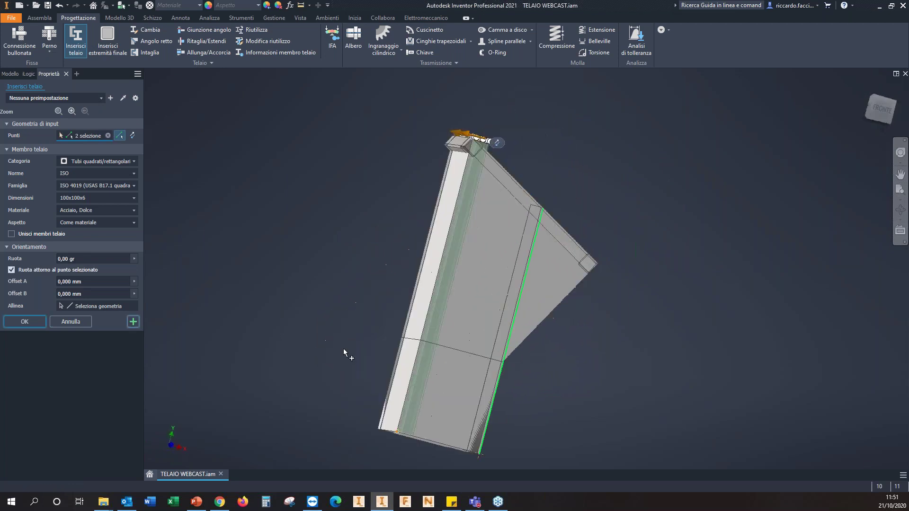
{"action": "left_click", "coordinate": [58, 111]}
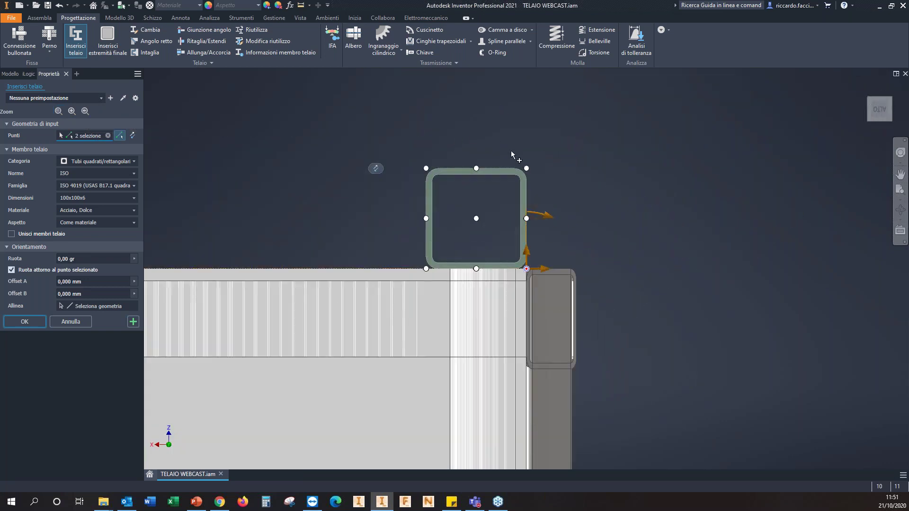
{"action": "left_click", "coordinate": [526, 168]}
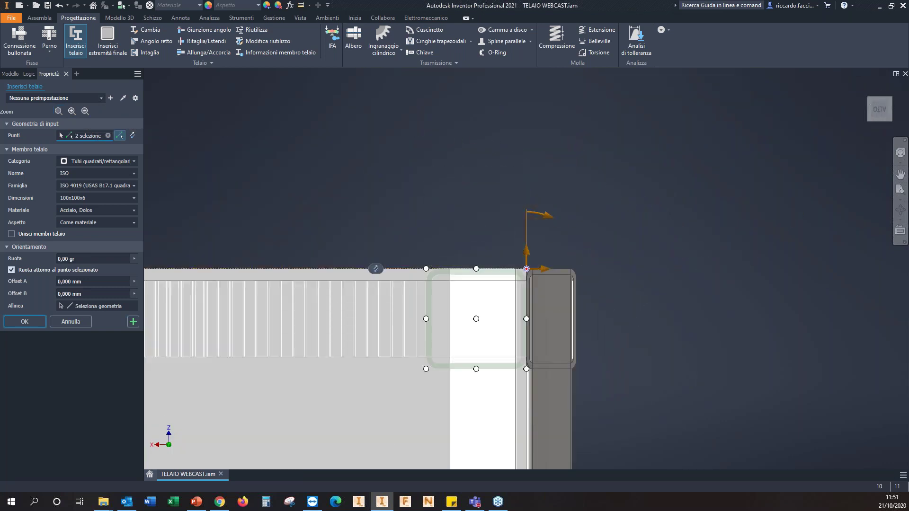
{"action": "left_click", "coordinate": [133, 321]}
{"action": "left_click", "coordinate": [793, 248]}
{"action": "key", "text": "F6"}
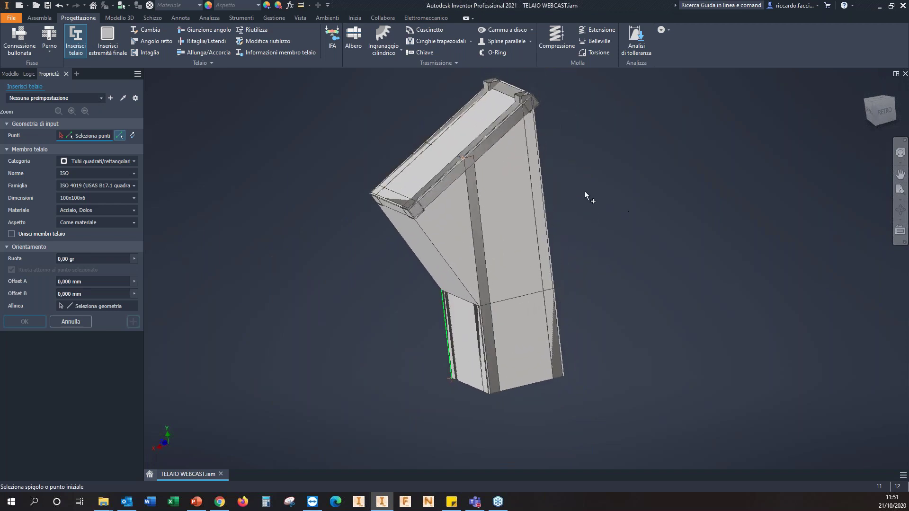
Switch back to line placement, pick one edge of the base, and move the insertion point so the tube lies inside the skeleton
{"action": "left_click", "coordinate": [119, 136]}
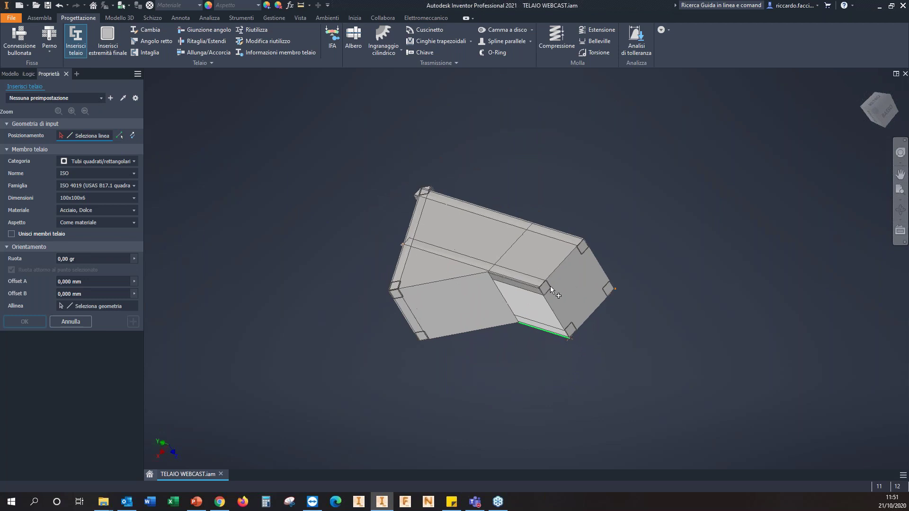
{"action": "left_click", "coordinate": [571, 258]}
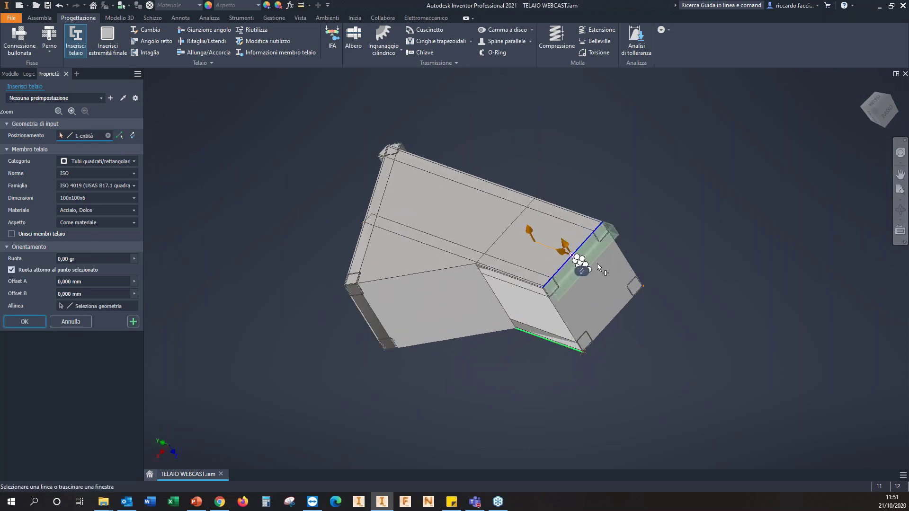
{"action": "left_click", "coordinate": [59, 112]}
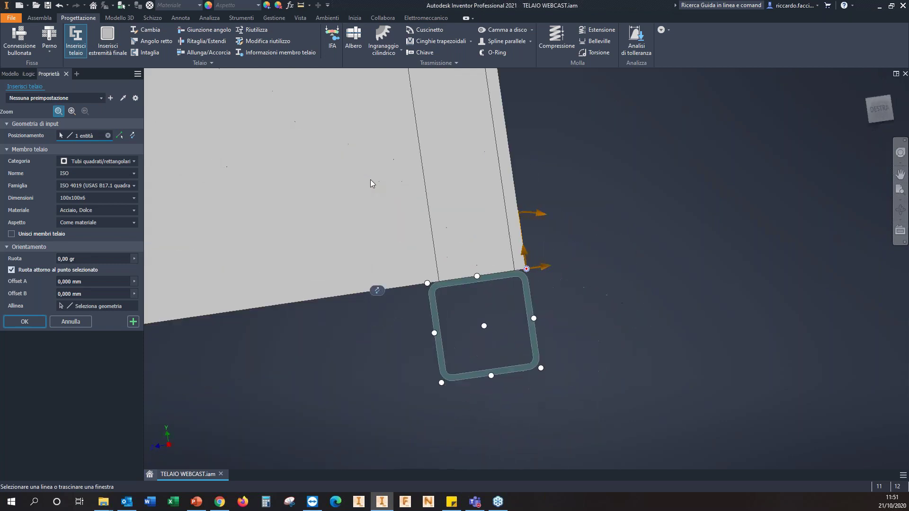
{"action": "left_click", "coordinate": [526, 369]}
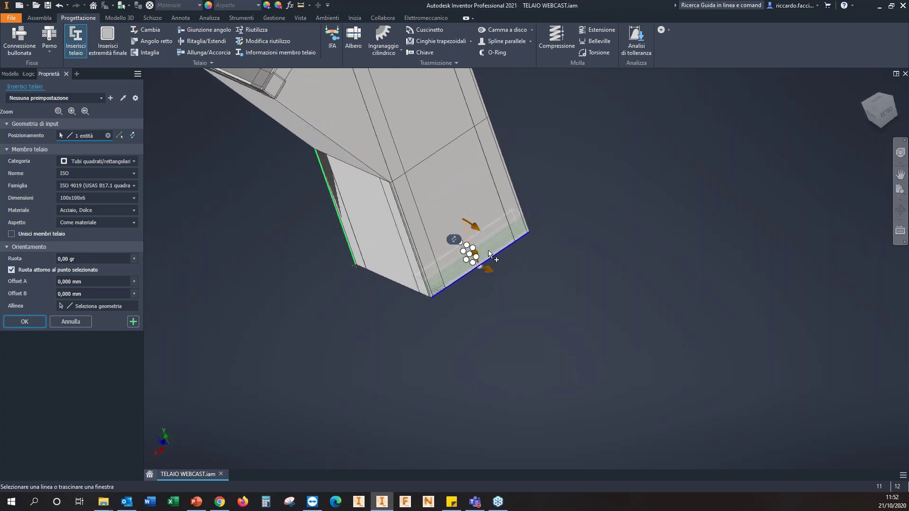
Add the remaining three edges of the base and create the four members with the proposed file names
{"action": "left_click", "coordinate": [480, 265]}
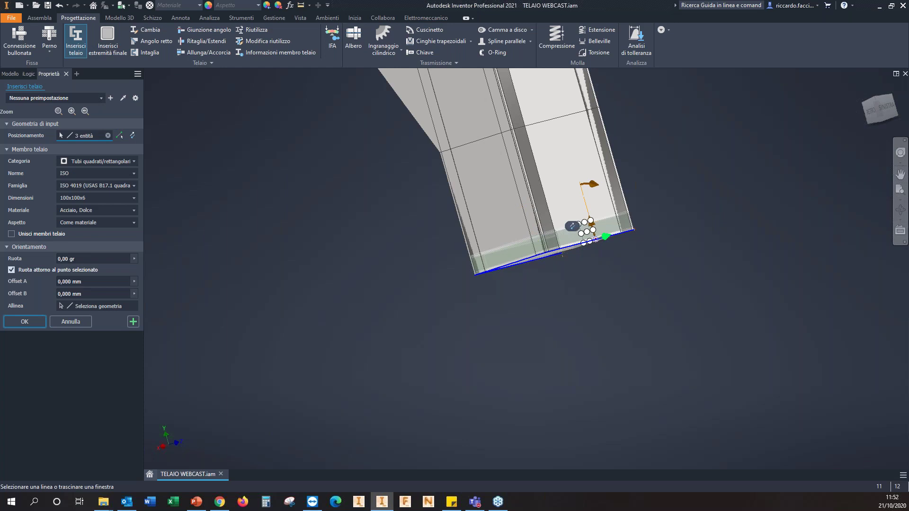
{"action": "left_click", "coordinate": [519, 255]}
{"action": "middle_click_drag", "start_coordinate": [517, 262], "coordinate": [478, 333], "text": "shift"}
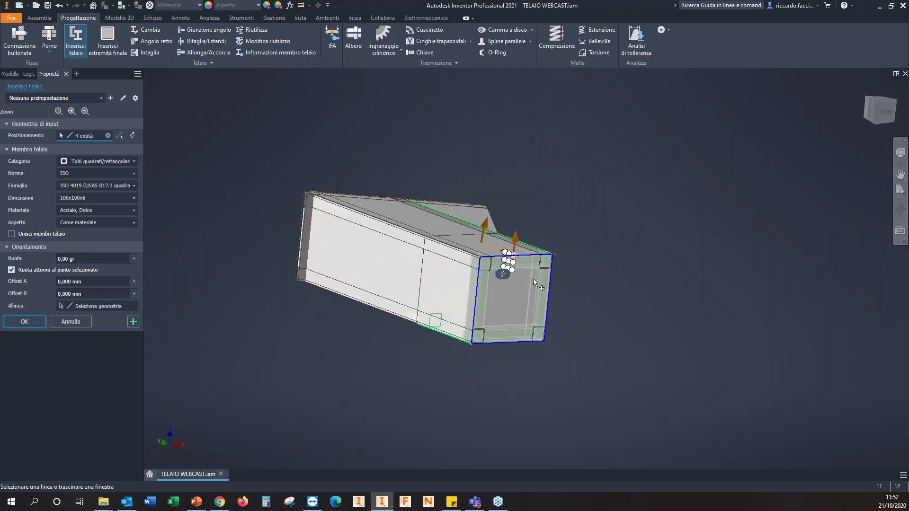
{"action": "middle_click_drag", "start_coordinate": [506, 251], "coordinate": [463, 330], "text": "shift"}
{"action": "middle_click_drag", "start_coordinate": [502, 275], "coordinate": [145, 321], "text": "shift"}
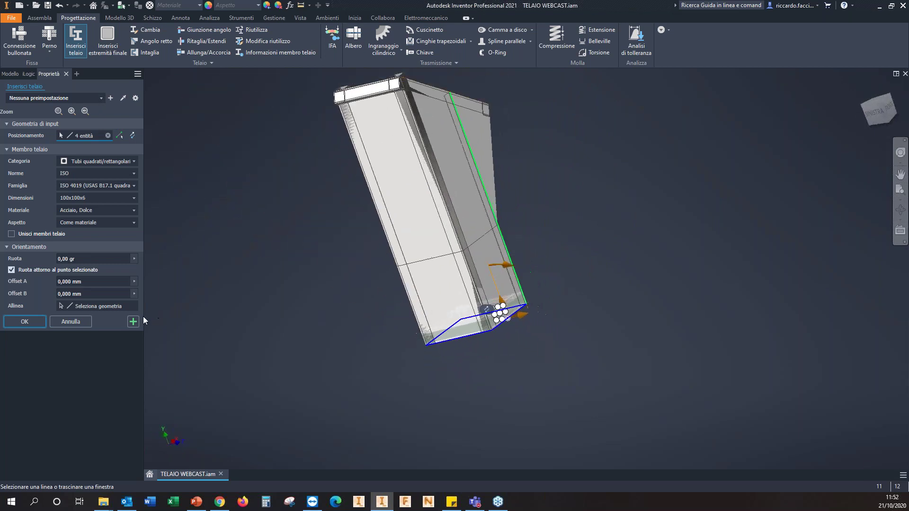
{"action": "left_click", "coordinate": [133, 322]}
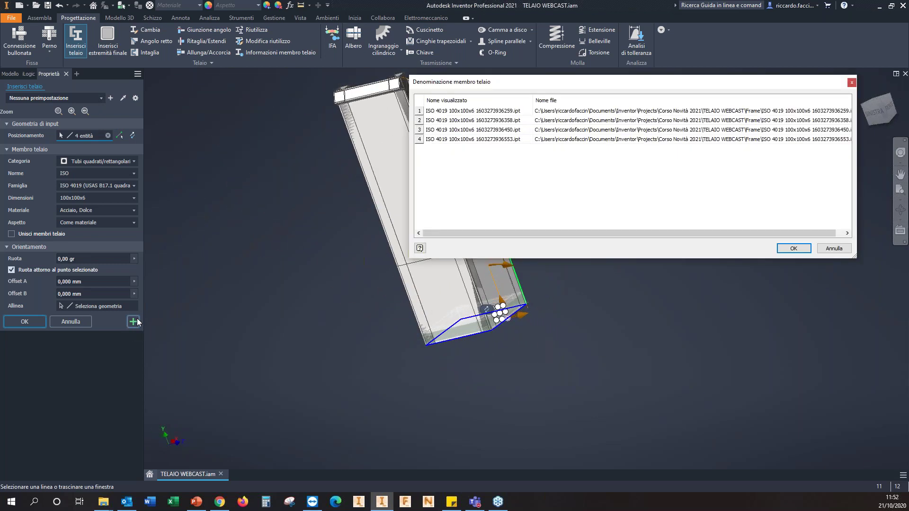
{"action": "left_click", "coordinate": [793, 248]}
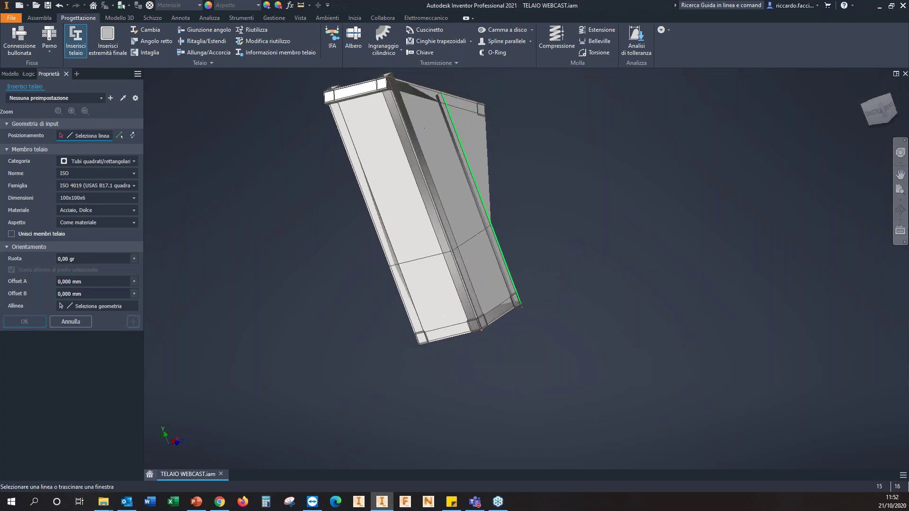
Pick one inclined edge below the sloped face for a tube and shift its insertion point so the section lies inside the skeleton
{"action": "middle_click_drag", "start_coordinate": [510, 302], "coordinate": [384, 237], "text": "shift"}
{"action": "left_click", "coordinate": [428, 211]}
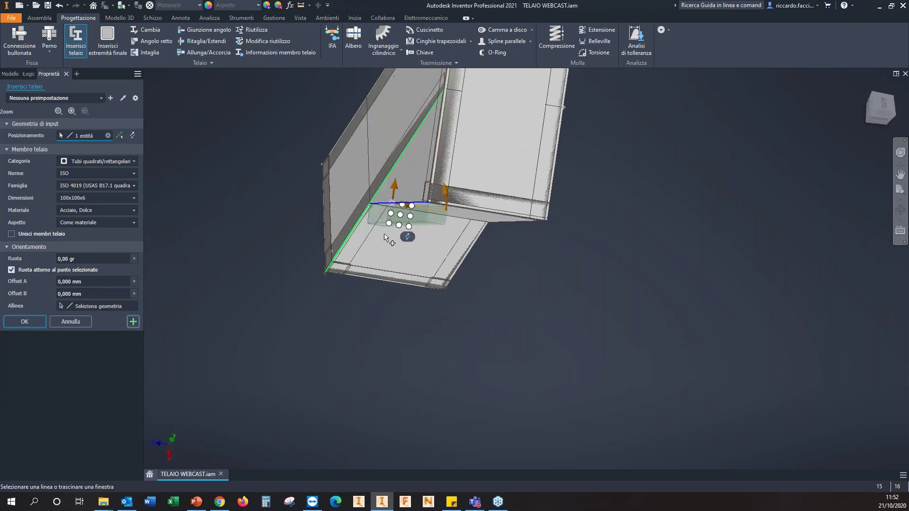
{"action": "left_click", "coordinate": [59, 112]}
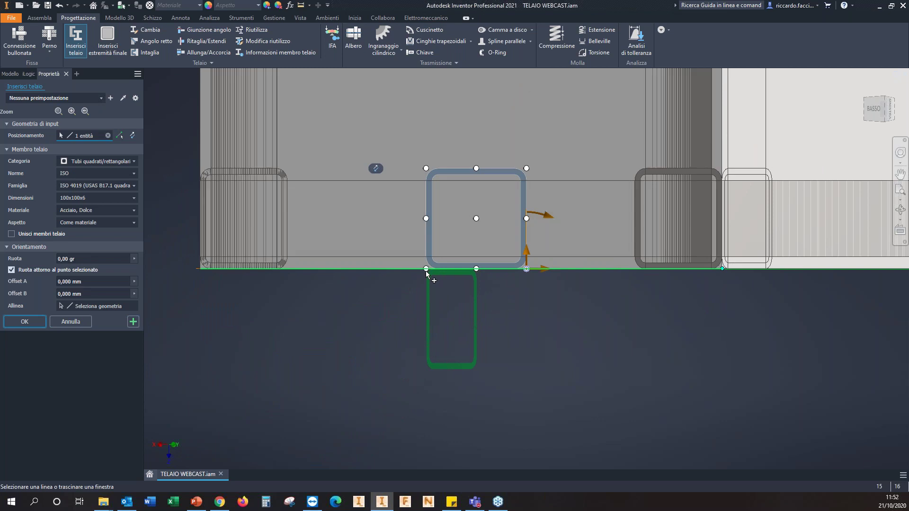
{"action": "middle_click_drag", "start_coordinate": [442, 242], "coordinate": [55, 117], "text": "shift"}
{"action": "left_click", "coordinate": [81, 112]}
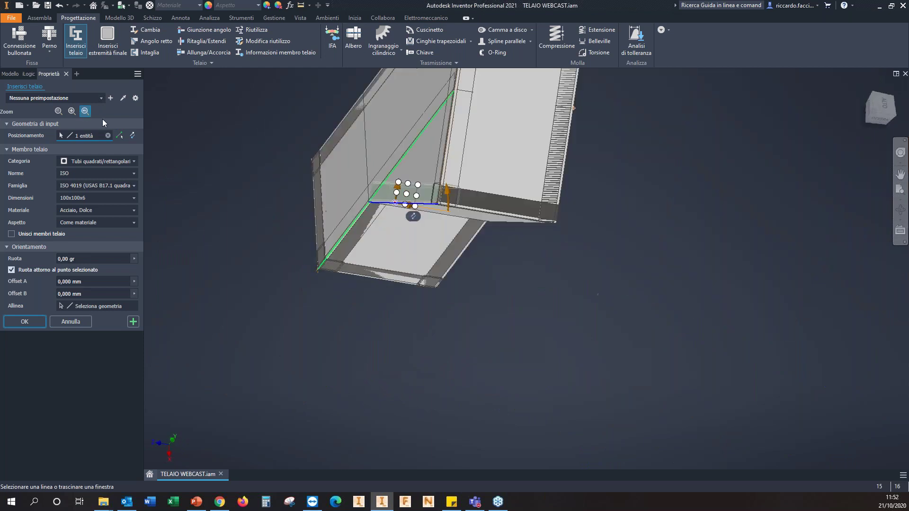
Add the opposite inclined edge to the selection and create both members with the proposed file names
{"action": "left_click", "coordinate": [503, 224]}
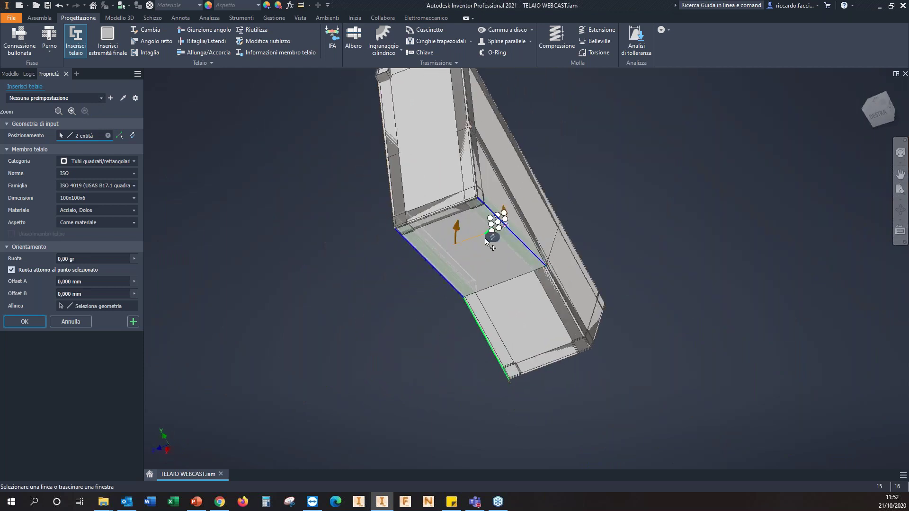
{"action": "left_click", "coordinate": [133, 322]}
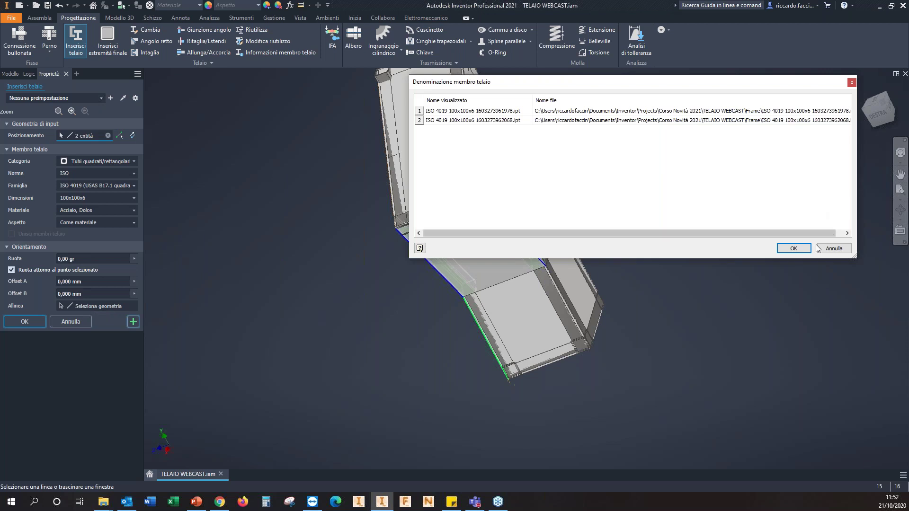
{"action": "left_click", "coordinate": [793, 248]}
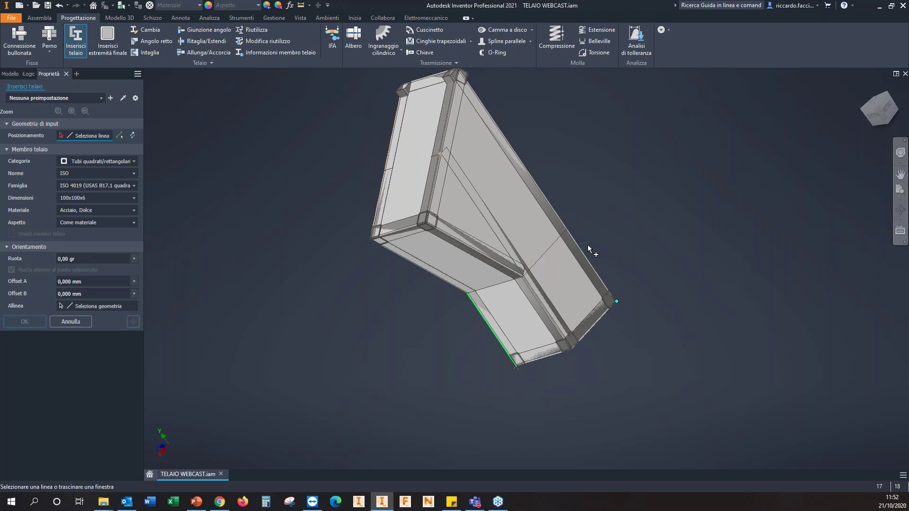
Create a tube on the side face's horizontal line at the bend, with the insertion point placing it below the line and inside the skeleton
{"action": "middle_click_drag", "start_coordinate": [588, 246], "coordinate": [351, 242], "text": "shift"}
{"action": "left_click", "coordinate": [544, 284]}
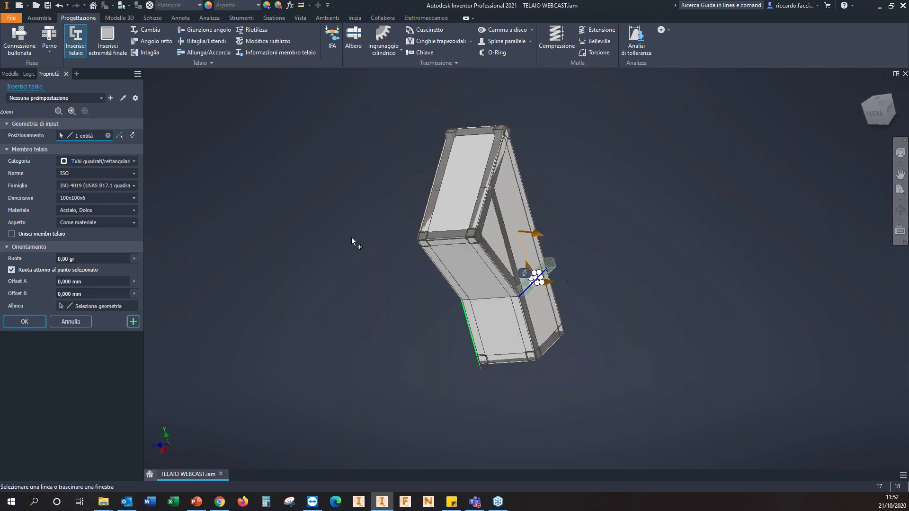
{"action": "left_click", "coordinate": [60, 112]}
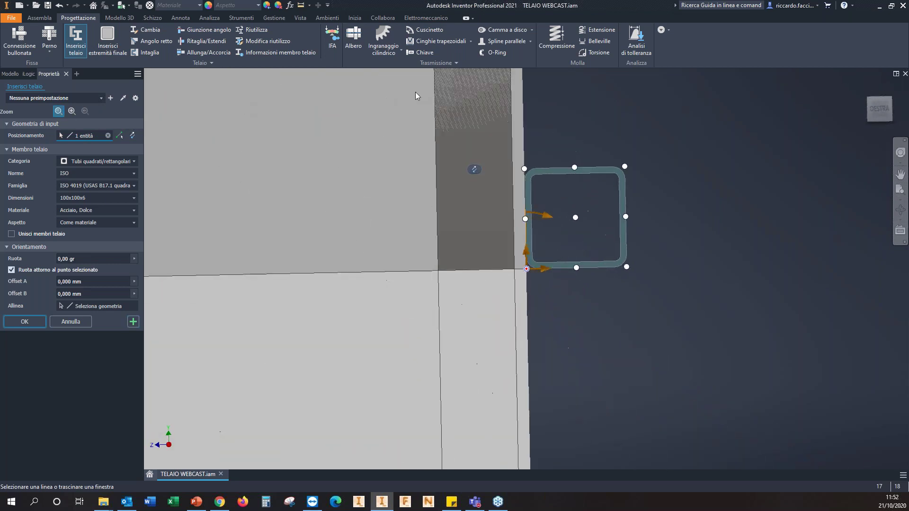
{"action": "left_click", "coordinate": [627, 168]}
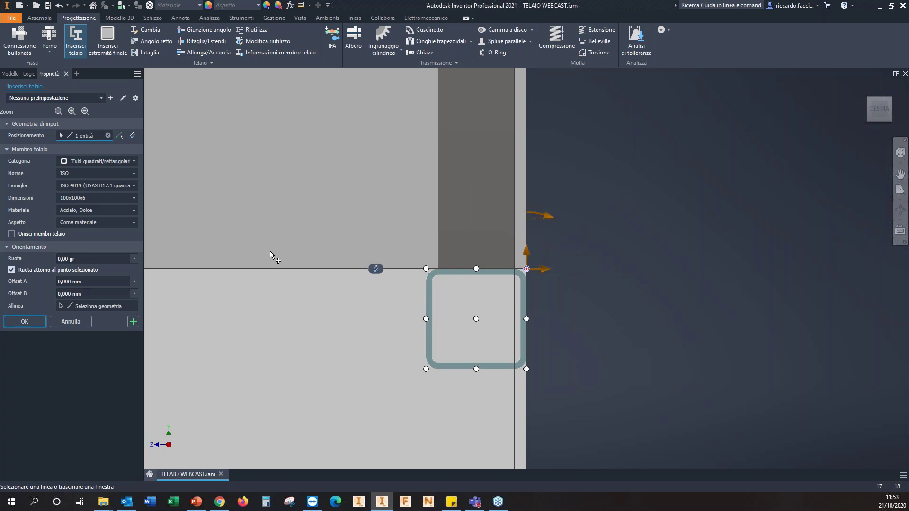
{"action": "left_click", "coordinate": [25, 322]}
{"action": "left_click", "coordinate": [806, 249]}
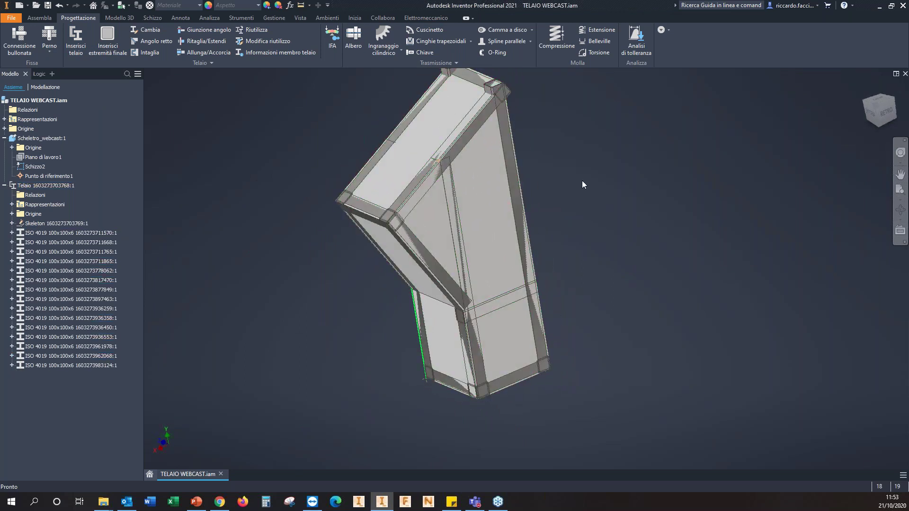
Set the BOM structure of the Scheletro_webcast component to Riferimento and hide the component so only the frame is displayed
{"action": "middle_click_drag", "start_coordinate": [439, 200], "coordinate": [434, 178], "text": "shift"}
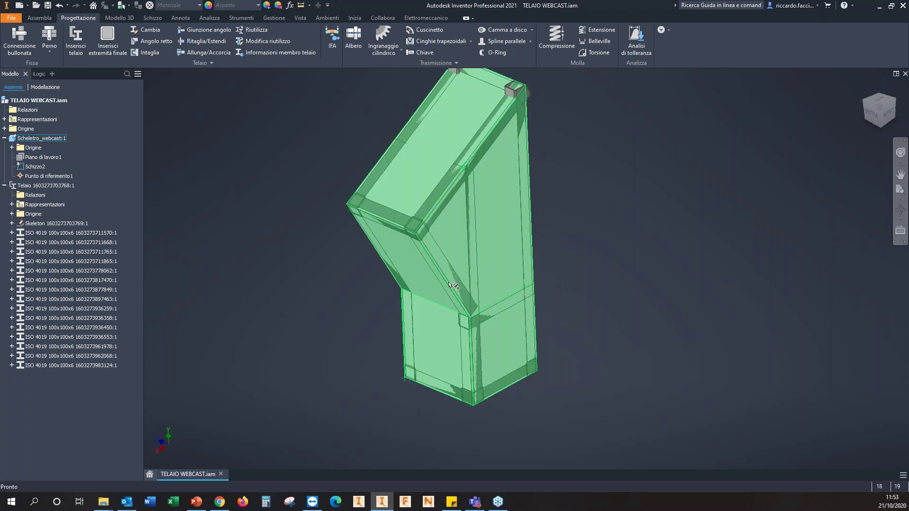
{"action": "right_click", "coordinate": [48, 139]}
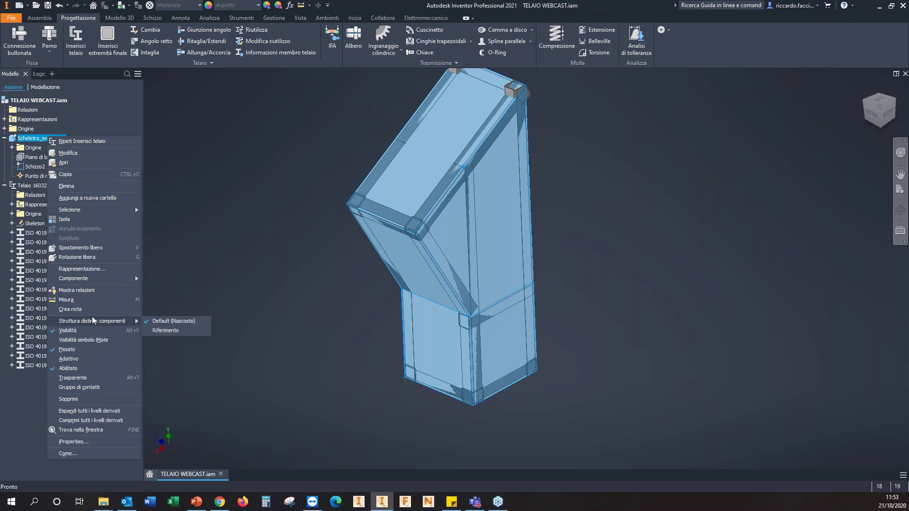
{"action": "mouse_move", "coordinate": [136, 323]}
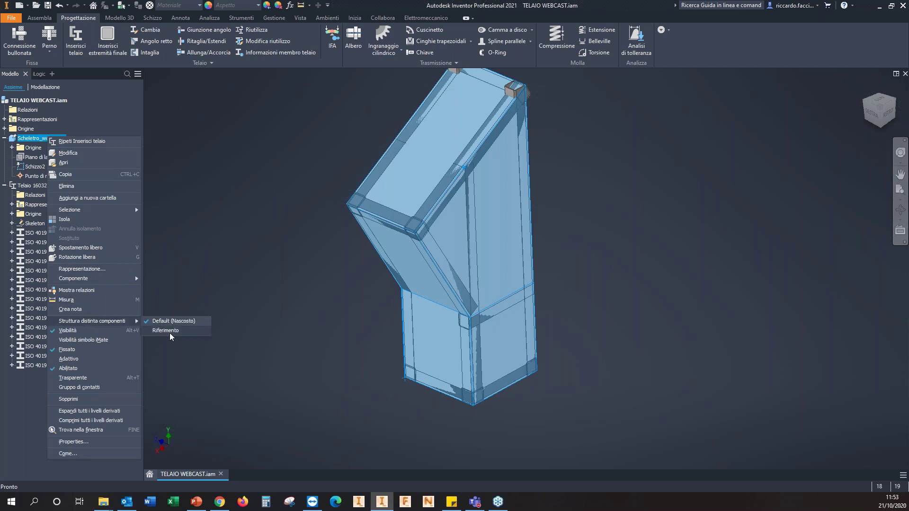
{"action": "left_click", "coordinate": [170, 333]}
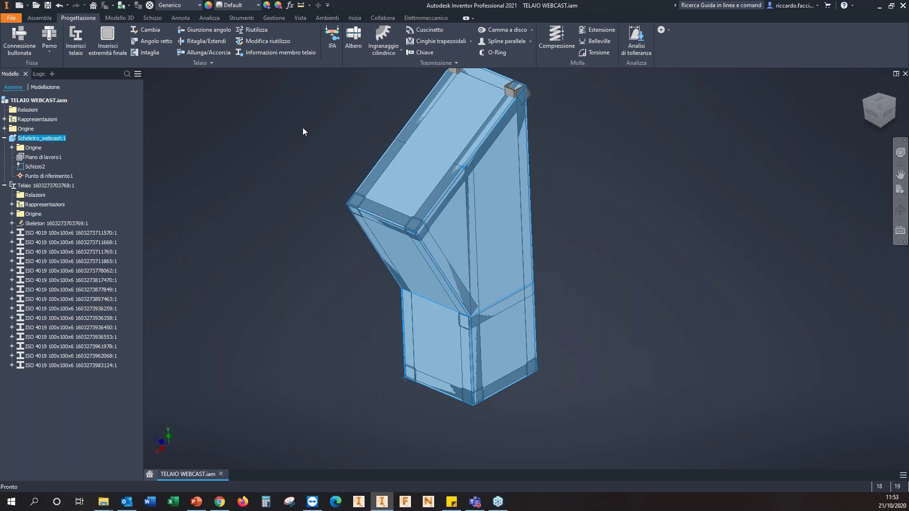
{"action": "right_click", "coordinate": [46, 138]}
{"action": "left_click", "coordinate": [65, 332]}
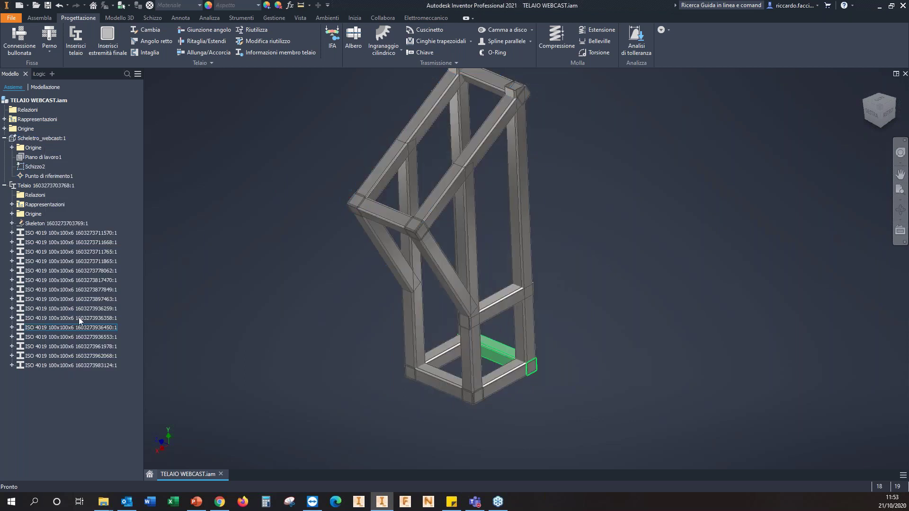
{"action": "key", "text": "F6"}
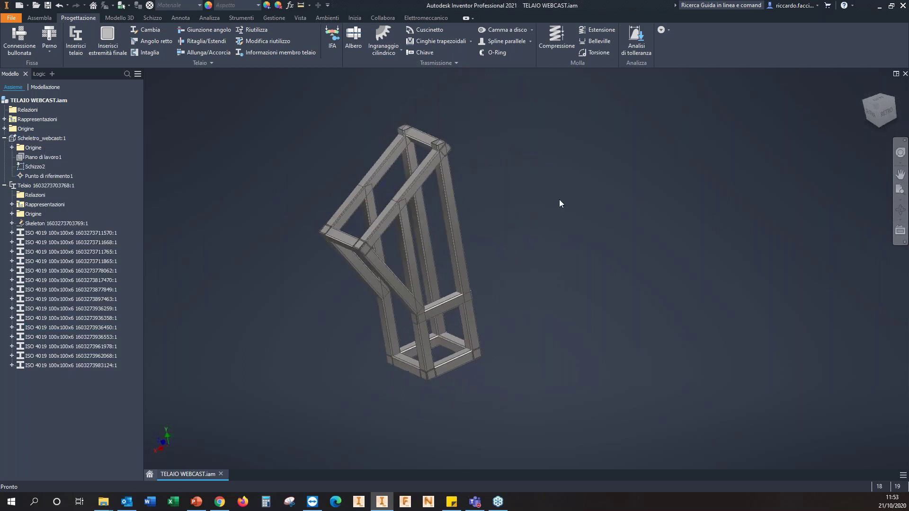